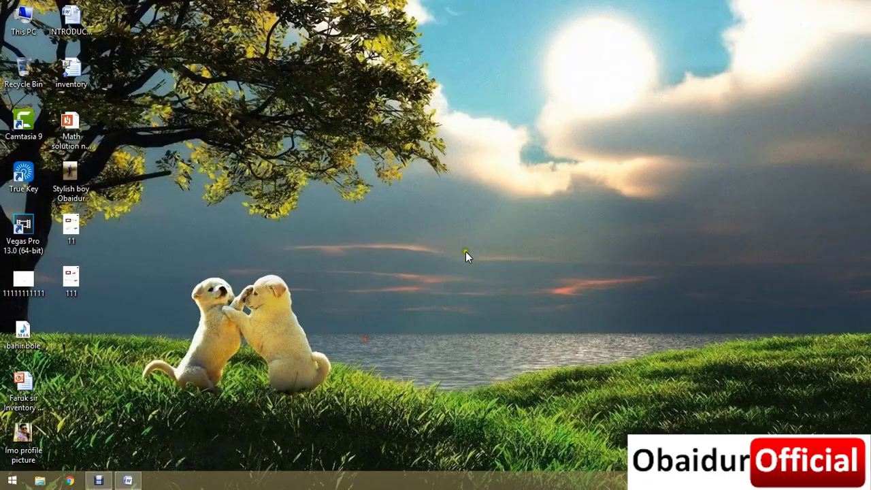
- Refresh the Windows desktop and bring up the Start screen
{"action": "right_click", "coordinate": [496, 150]}
{"action": "left_click", "coordinate": [553, 216]}
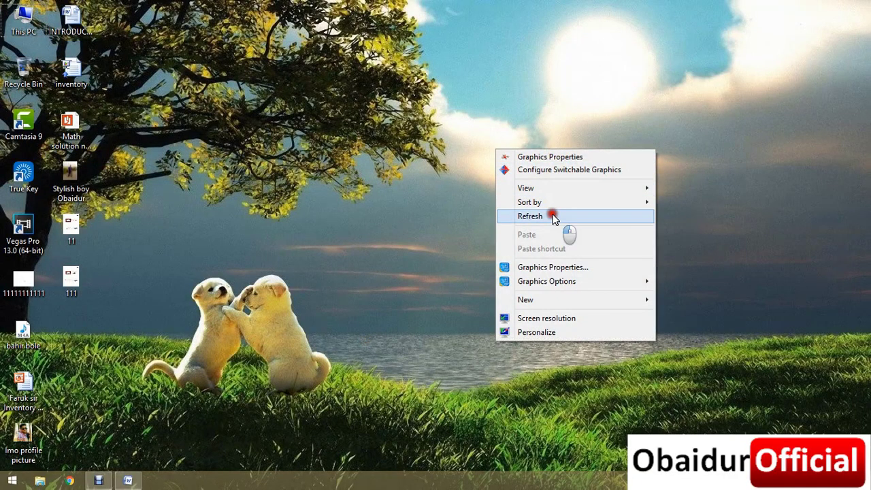
{"action": "key", "text": "super"}
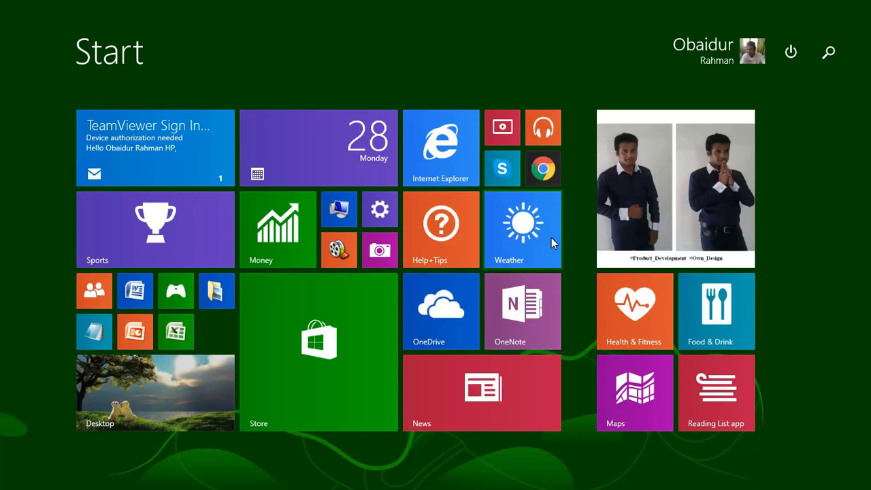
- Start a blank Excel workbook and enter headings Id, Bangla, English from F5 across
{"action": "left_click", "coordinate": [176, 329]}
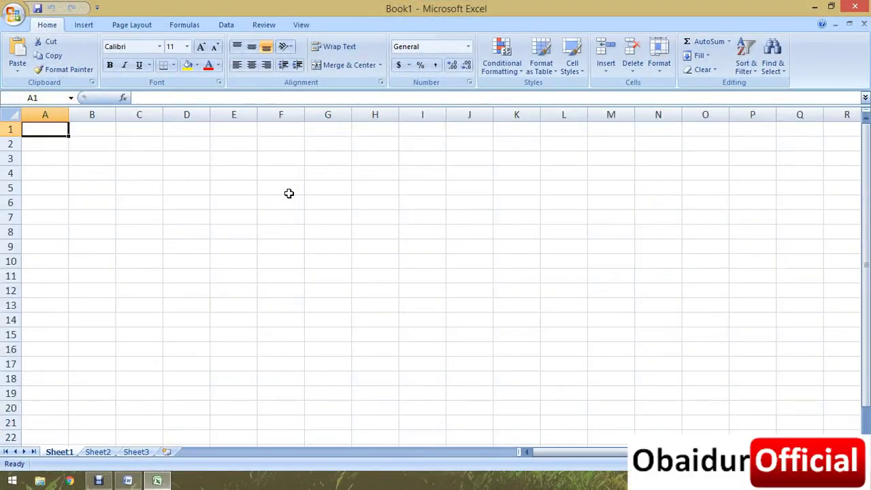
{"action": "left_click", "coordinate": [288, 193]}
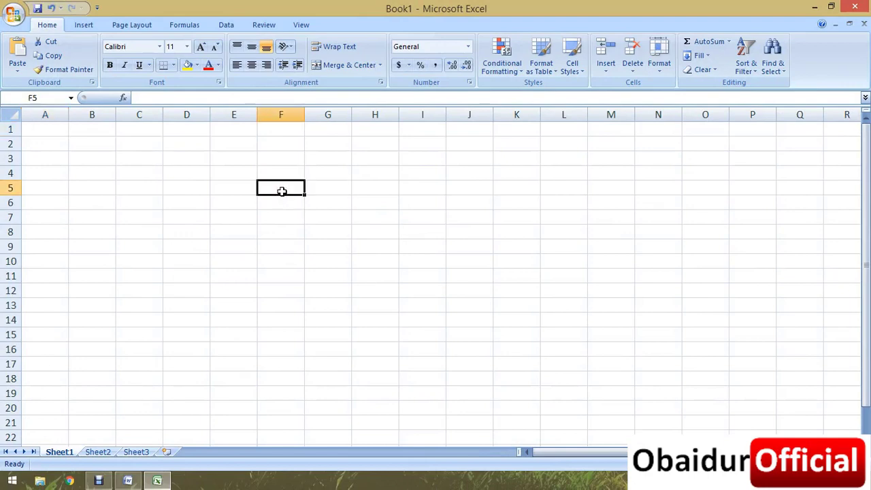
{"action": "type", "text": "Id"}
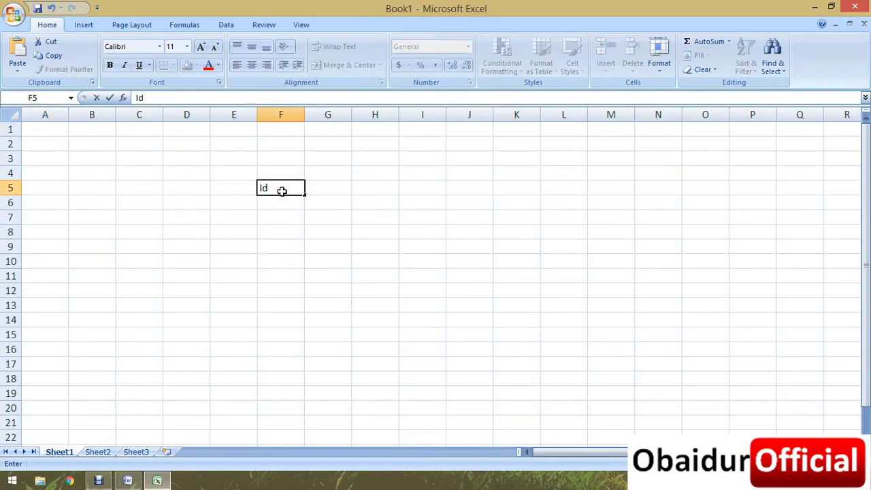
{"action": "key", "text": "Tab"}
{"action": "type", "text": "BAng"}
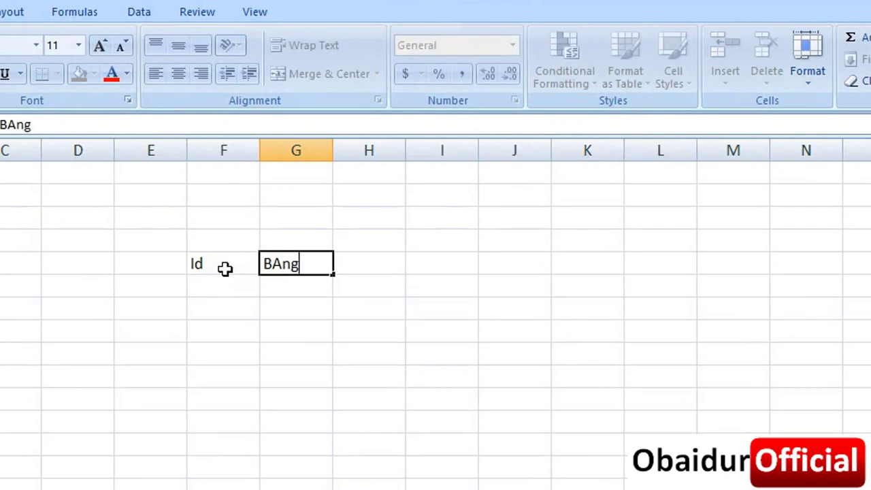
{"action": "key", "text": "BackSpace"}
{"action": "type", "text": "ngla"}
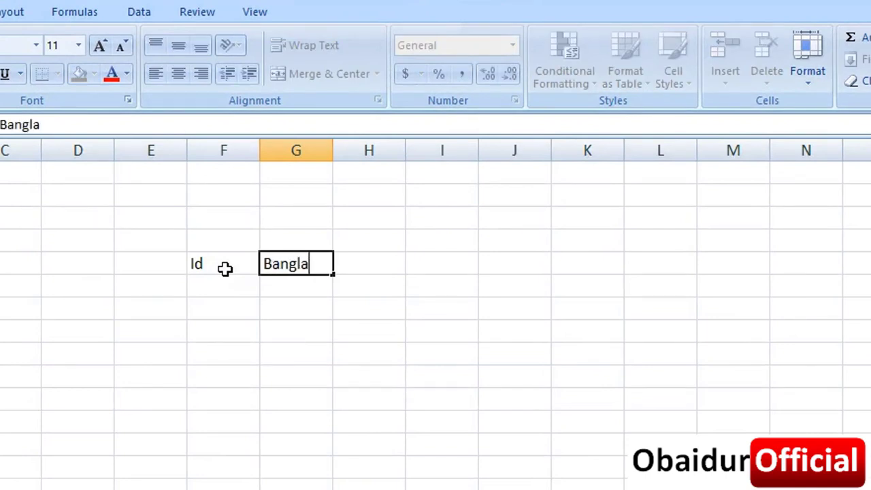
{"action": "key", "text": "Tab"}
{"action": "type", "text": "Eng"}
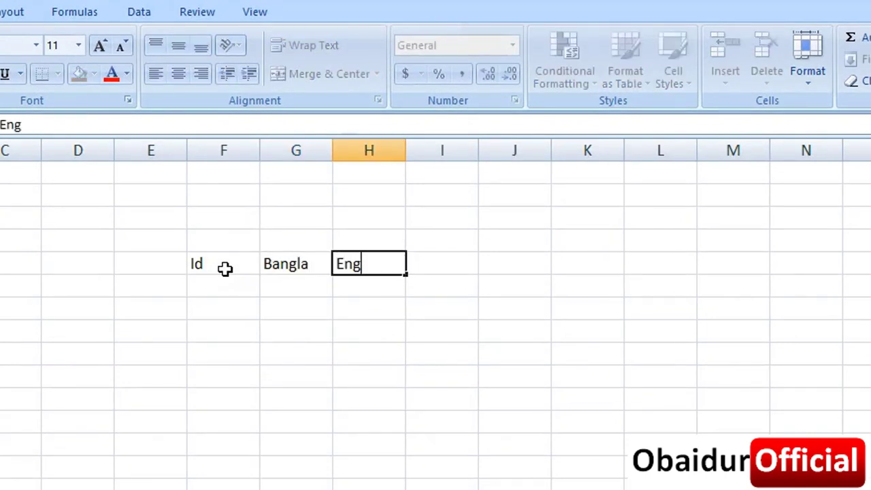
{"action": "type", "text": "lish"}
{"action": "key", "text": "Tab"}
- Continue the header row with Math, Total, Average, Pass/Fail, Grading and CGPA
{"action": "type", "text": "M"}
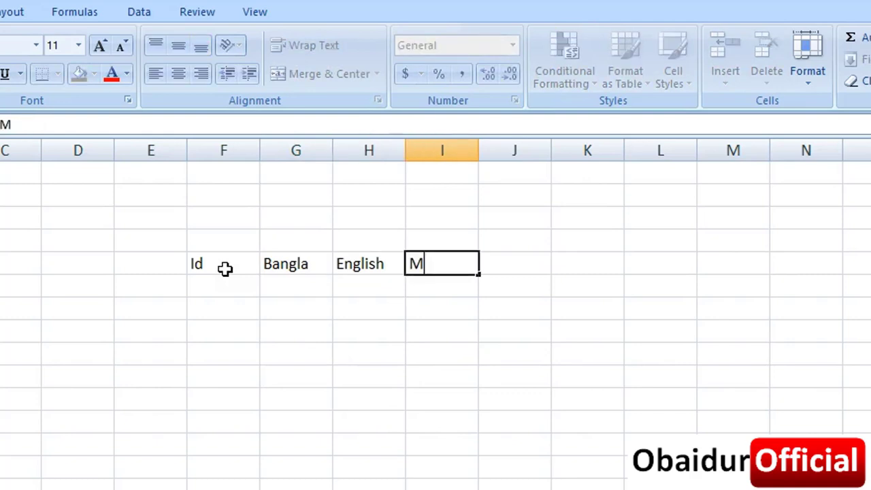
{"action": "type", "text": "ath"}
{"action": "key", "text": "Tab"}
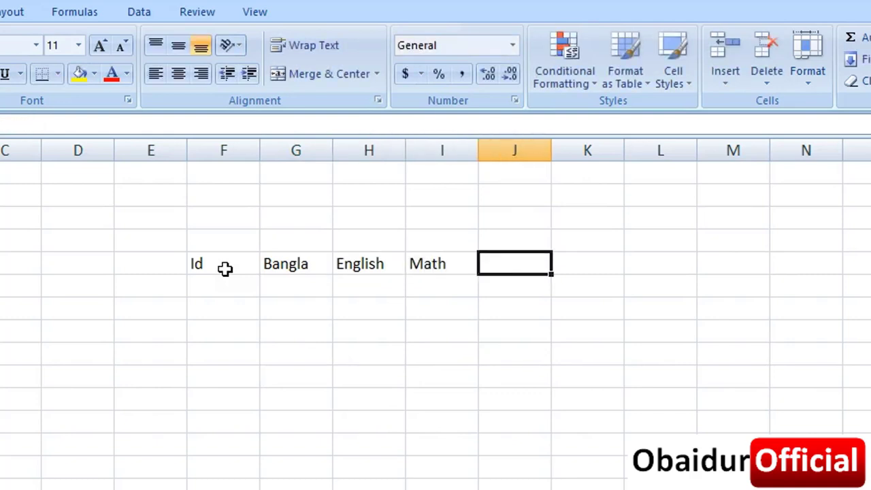
{"action": "type", "text": "Tor"}
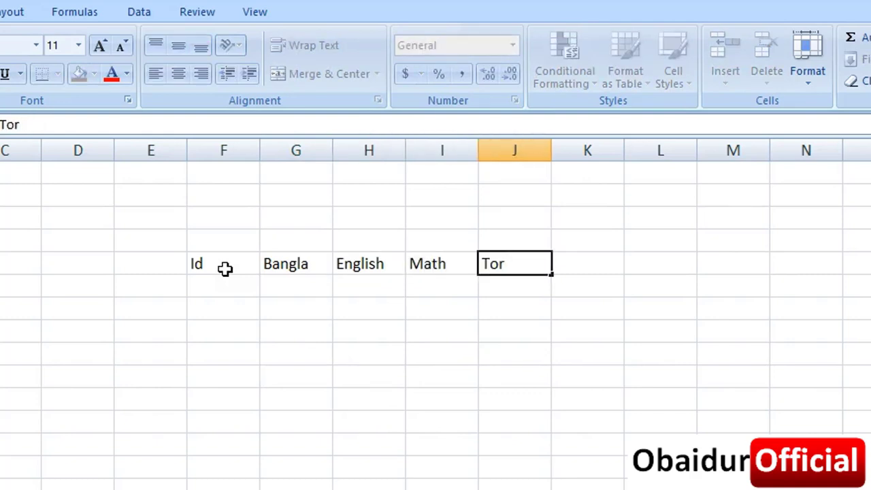
{"action": "key", "text": "Tab"}
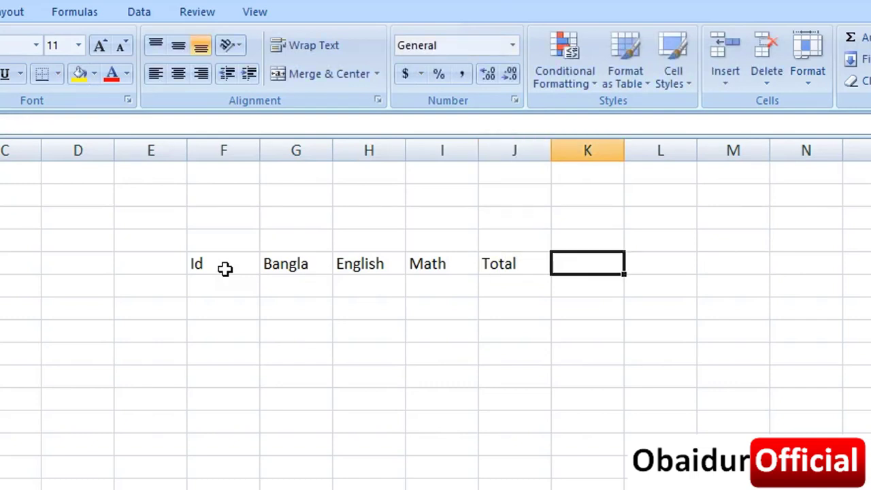
{"action": "type", "text": "Ave"}
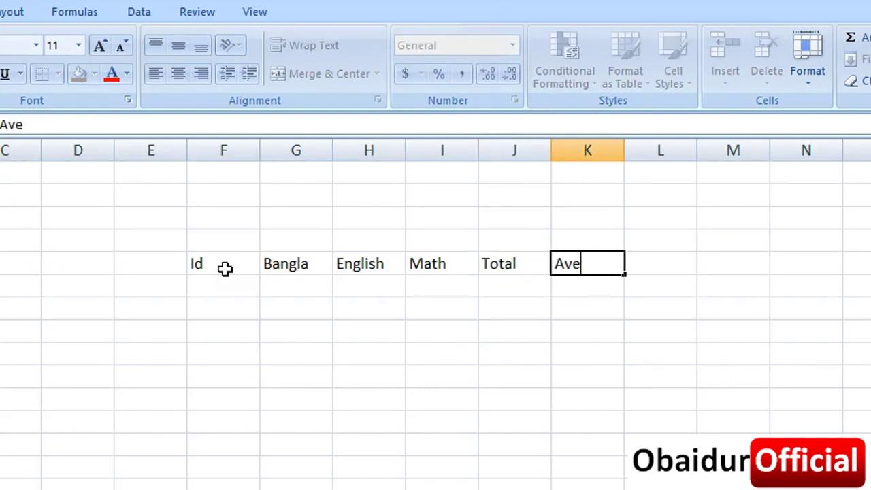
{"action": "type", "text": "rage"}
{"action": "key", "text": "Tab"}
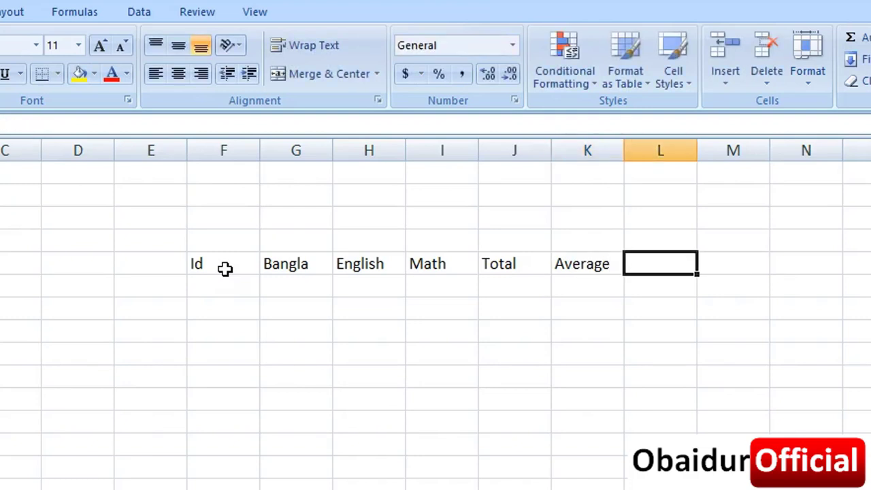
{"action": "type", "text": "Pass/Fail"}
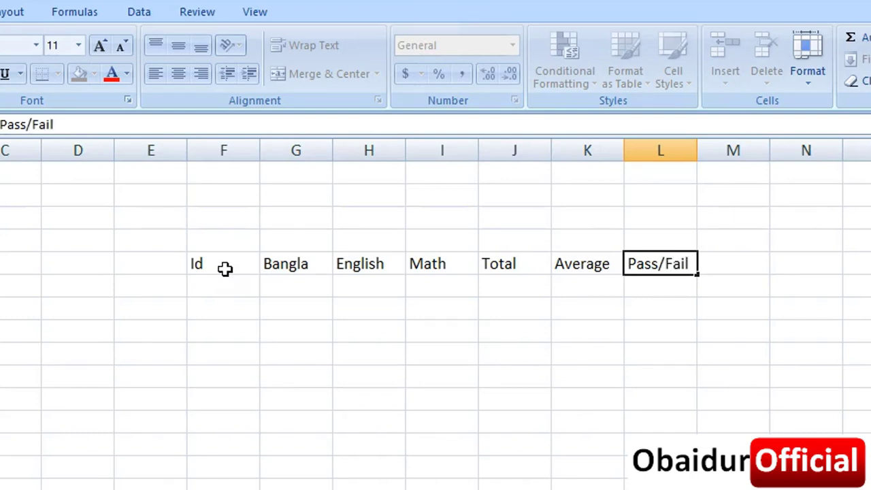
{"action": "key", "text": "Tab"}
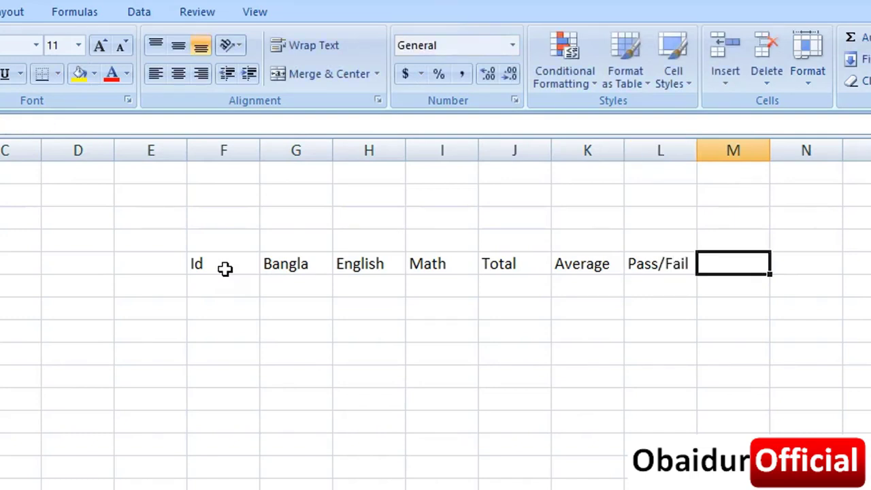
{"action": "type", "text": "Gr"}
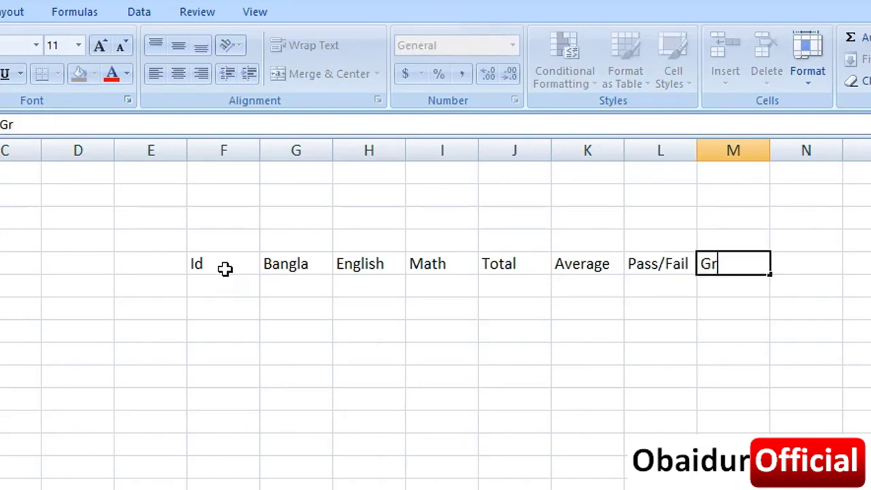
{"action": "type", "text": "ading"}
{"action": "key", "text": "Tab"}
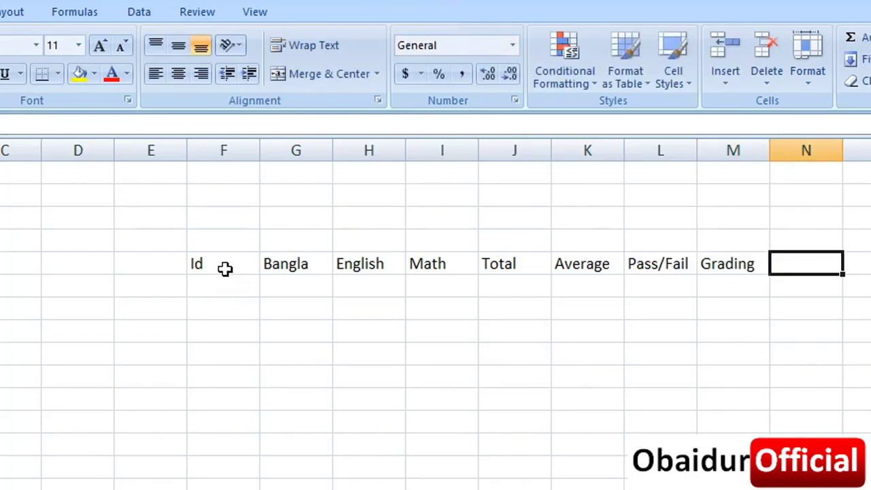
{"action": "type", "text": "CGPA"}
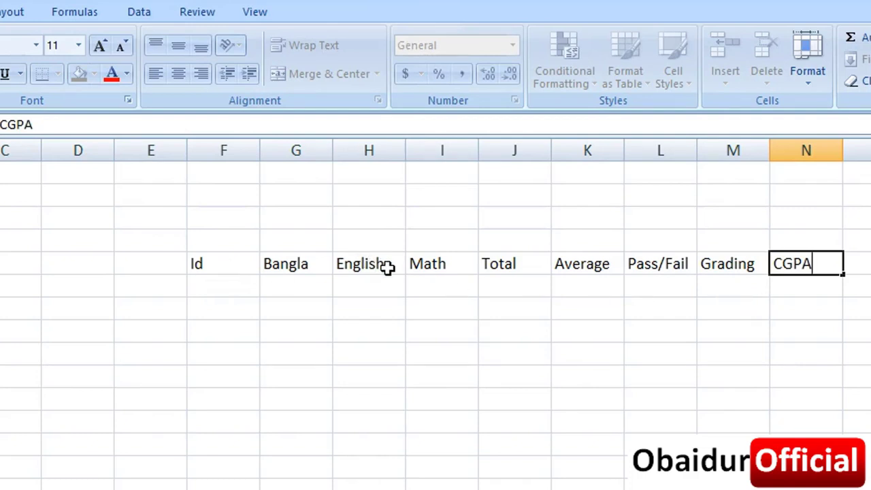
- Fill the header cells F5:N5 with a light orange theme colour
{"action": "left_click_drag", "start_coordinate": [201, 264], "coordinate": [801, 266]}
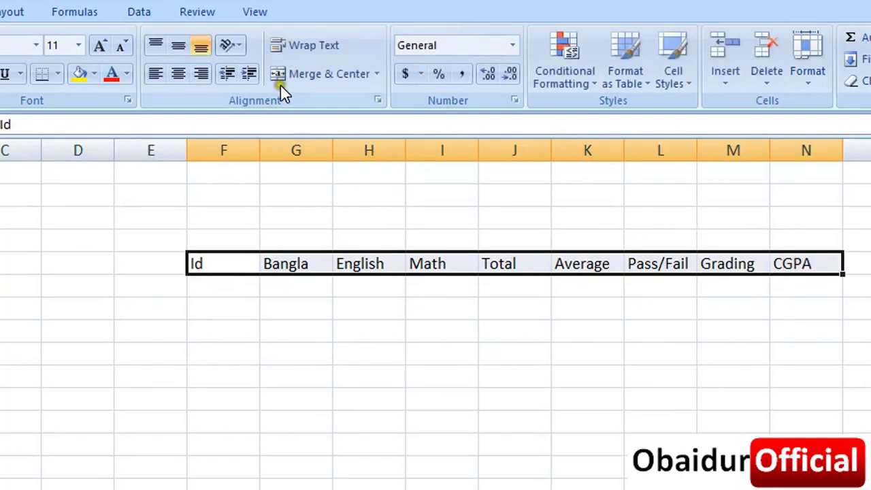
{"action": "left_click", "coordinate": [95, 74]}
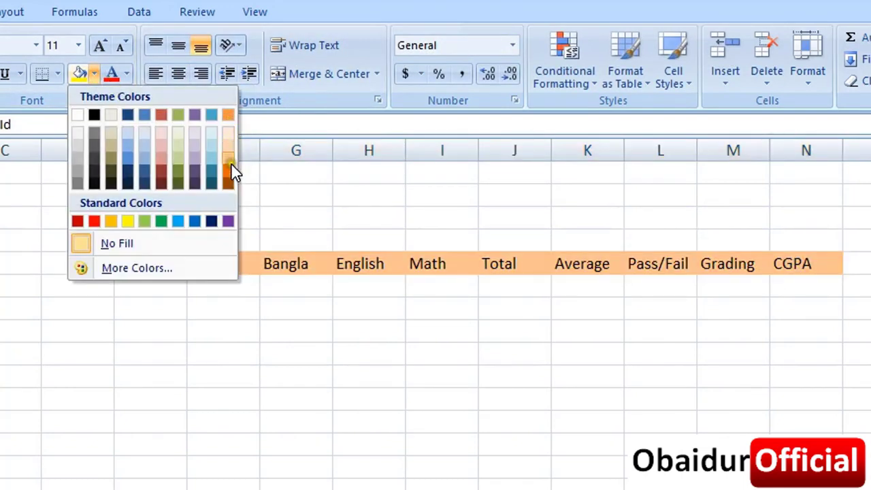
{"action": "left_click", "coordinate": [230, 162]}
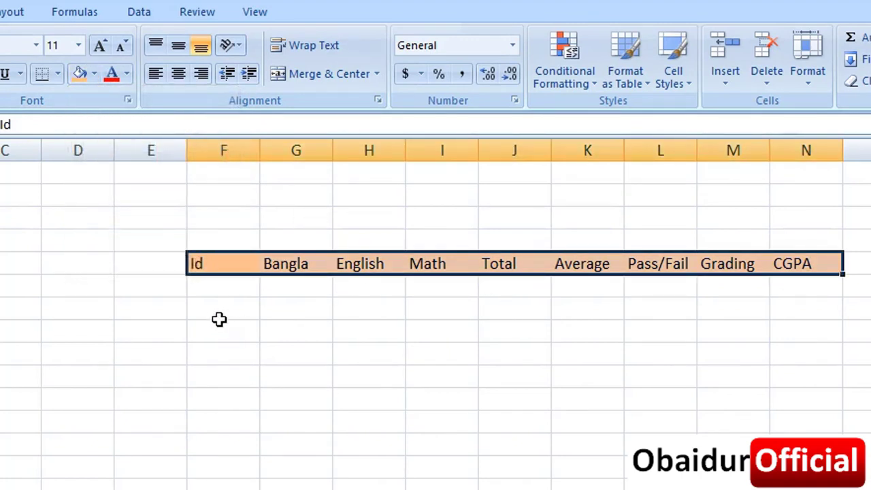
{"action": "left_click", "coordinate": [223, 289]}
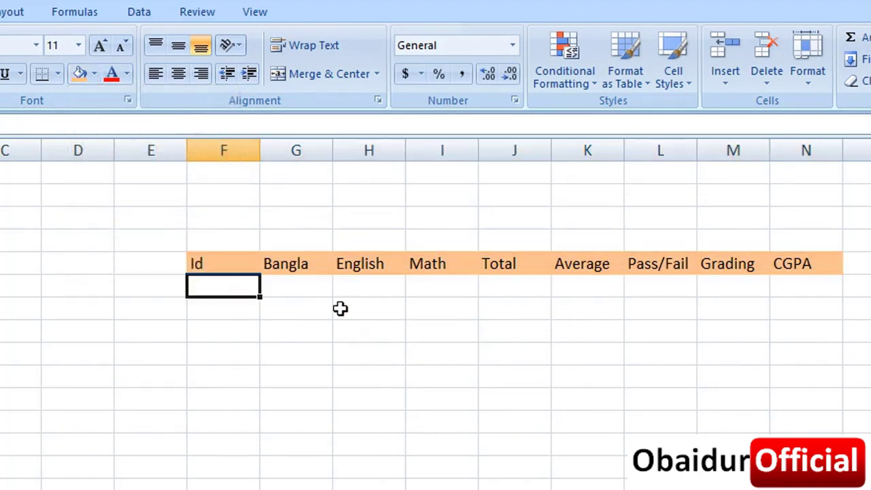
- Colour the word Fail in the L5 Pass/Fail heading red
{"action": "left_click", "coordinate": [651, 267]}
{"action": "double_click", "coordinate": [651, 266]}
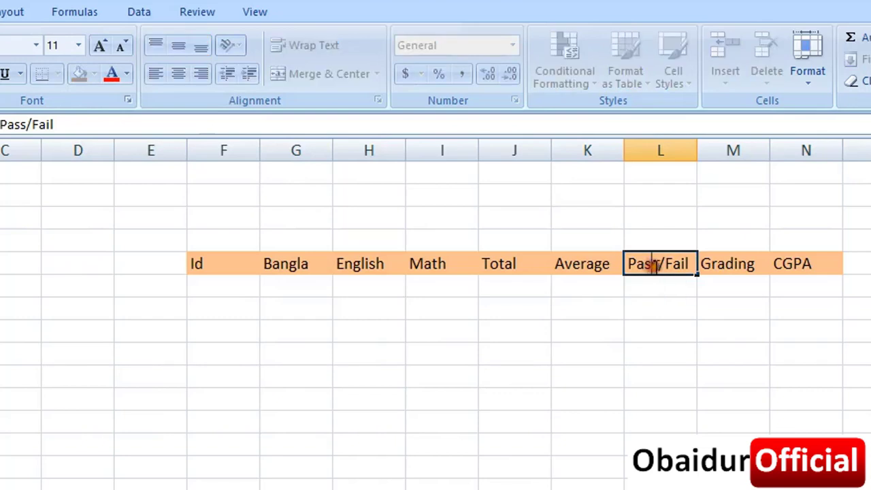
{"action": "left_click_drag", "start_coordinate": [665, 265], "coordinate": [689, 266]}
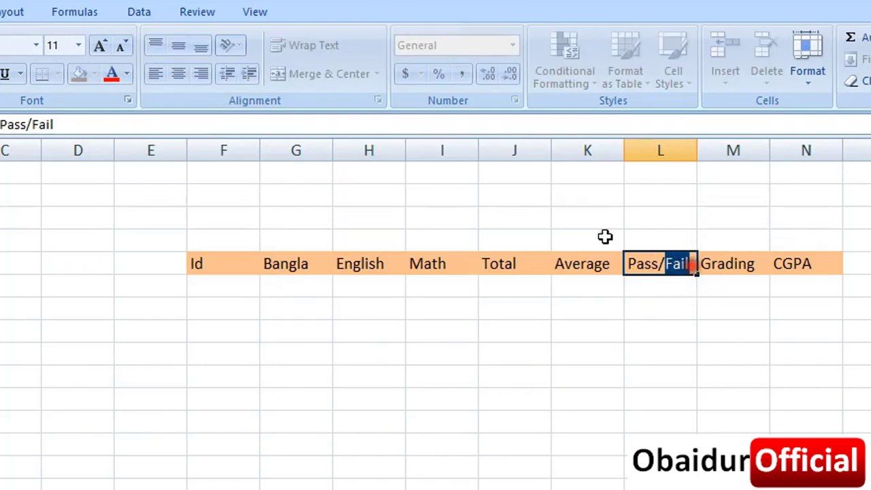
{"action": "left_click", "coordinate": [127, 73]}
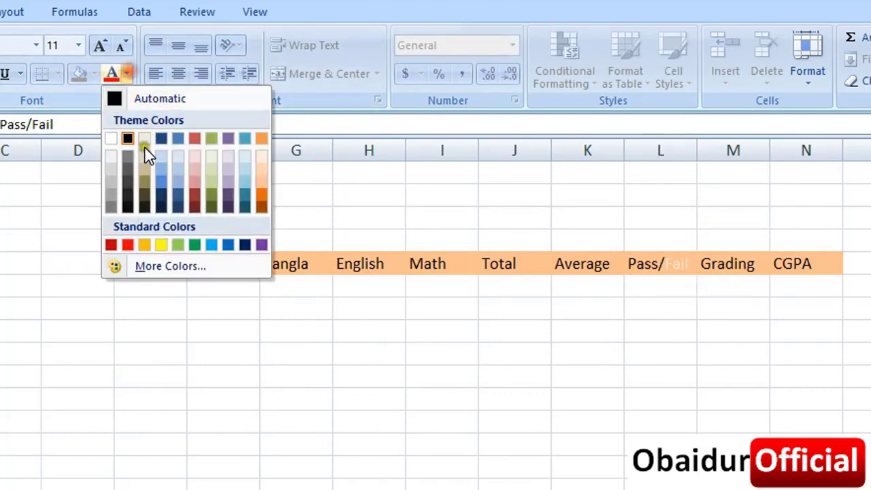
{"action": "left_click", "coordinate": [128, 244]}
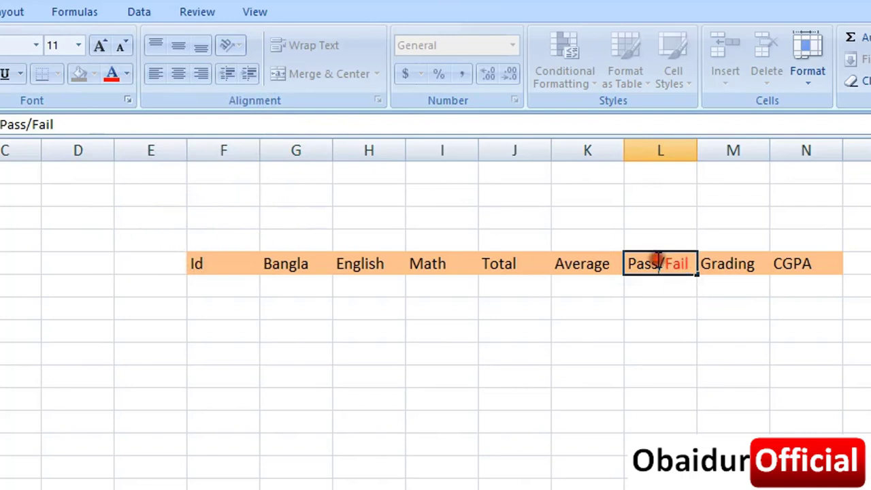
- Colour the word Pass green and remove the extra space after it
{"action": "left_click", "coordinate": [658, 264]}
{"action": "left_click_drag", "start_coordinate": [657, 265], "coordinate": [593, 244]}
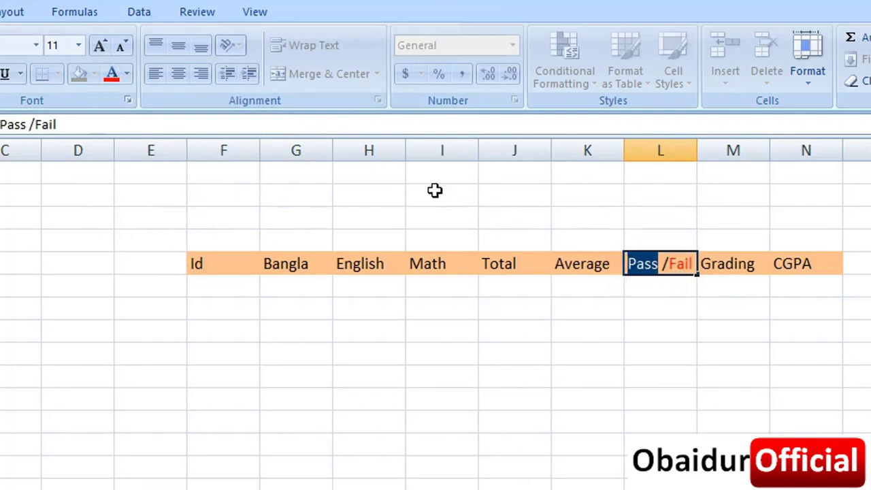
{"action": "left_click", "coordinate": [127, 73]}
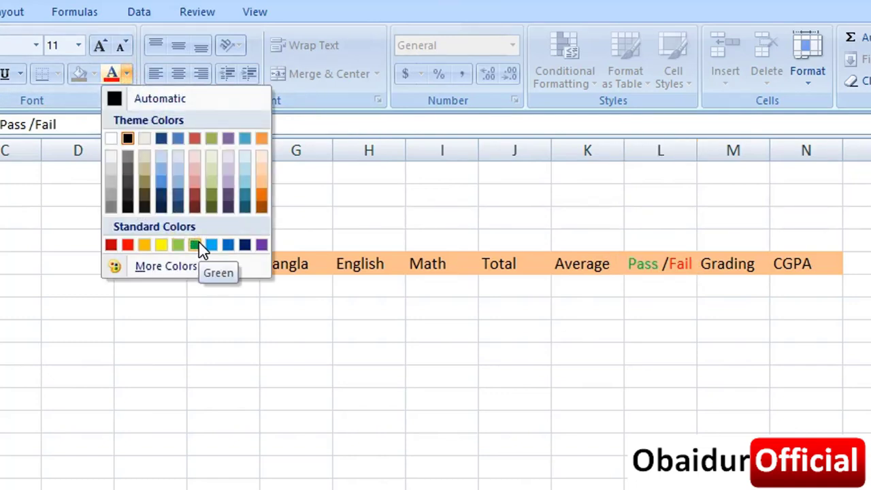
{"action": "left_click", "coordinate": [196, 243]}
{"action": "left_click", "coordinate": [661, 267]}
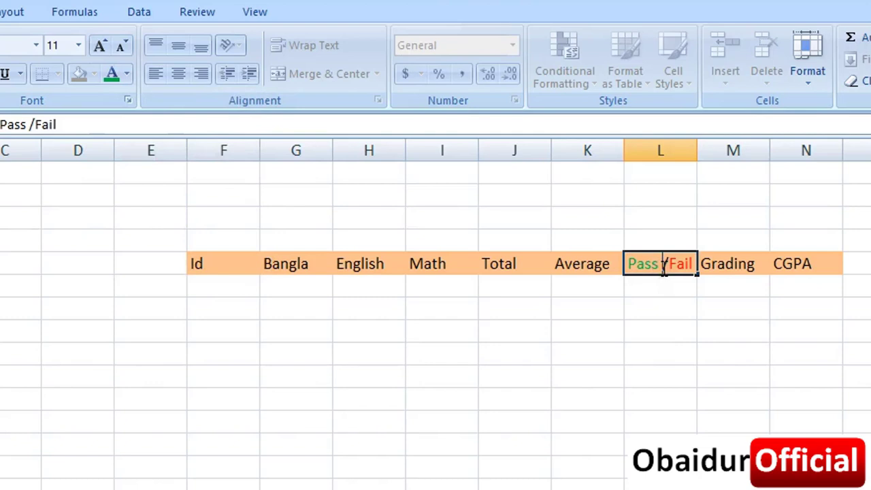
{"action": "key", "text": "BackSpace"}
{"action": "left_click", "coordinate": [224, 291]}
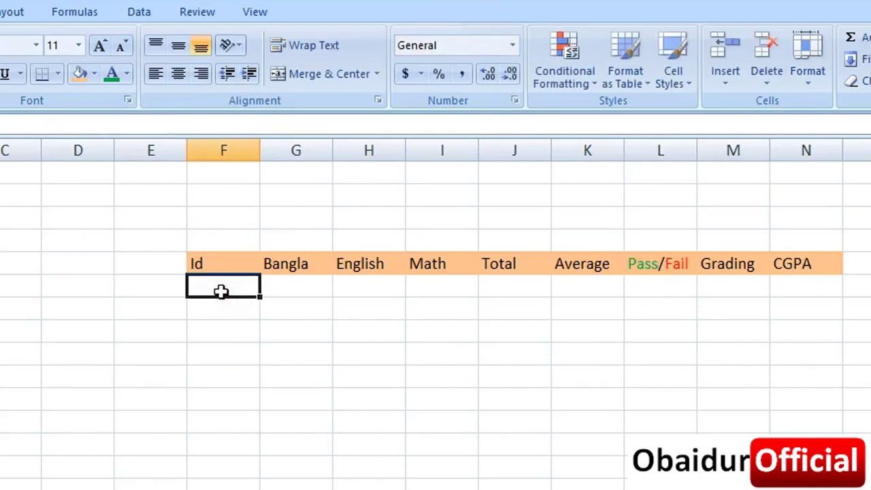
- Enter 1001 and 1002 under Id and extend the series to 1005 in F6:F10
{"action": "type", "text": "1001"}
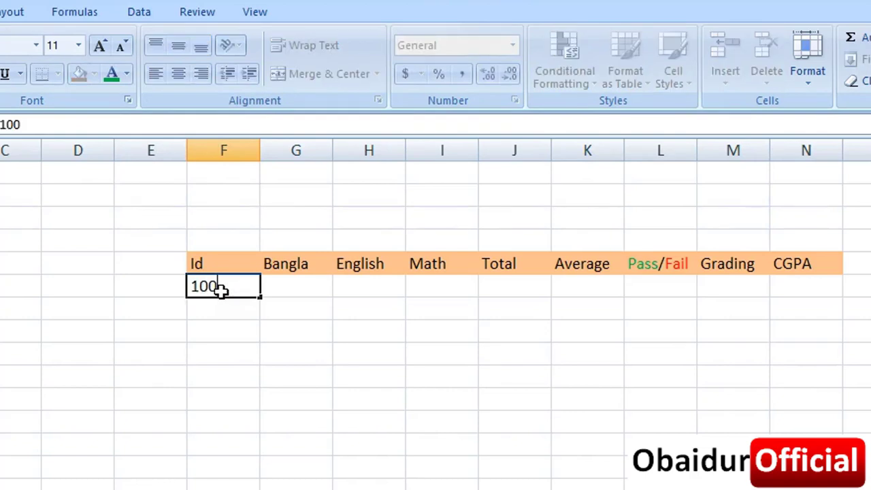
{"action": "left_click", "coordinate": [245, 317]}
{"action": "type", "text": "1002"}
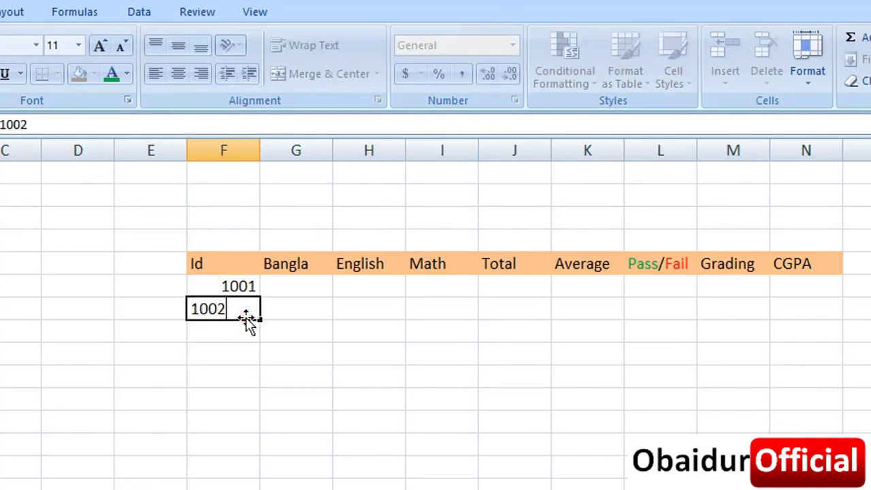
{"action": "mouse_move", "coordinate": [230, 286]}
{"action": "left_mouse_down"}
{"action": "mouse_move", "coordinate": [258, 311]}
{"action": "mouse_move", "coordinate": [250, 379]}
{"action": "left_mouse_up"}
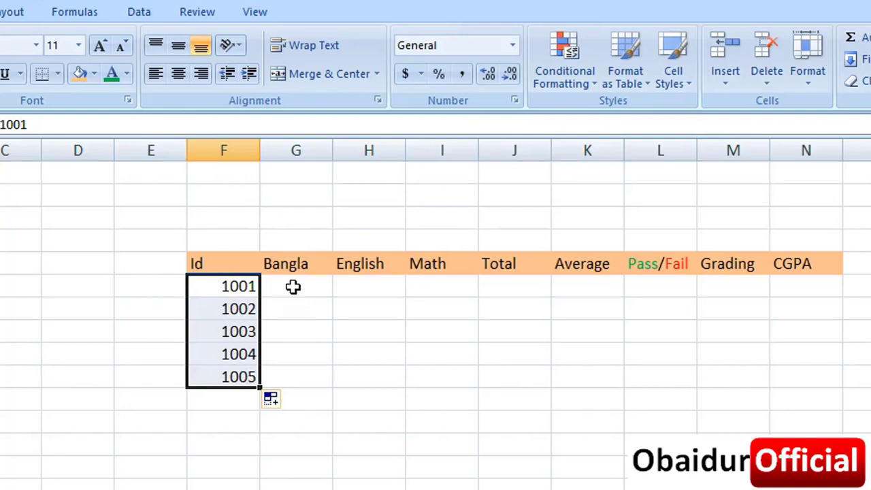
{"action": "left_click", "coordinate": [294, 286]}
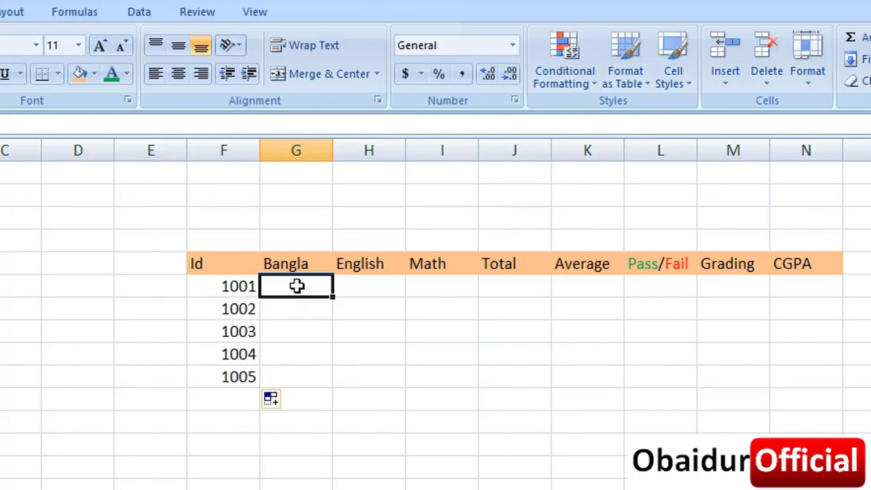
- Enter Bangla marks 40, 30, 50, 80 and 90 for the five students
{"action": "type", "text": "40"}
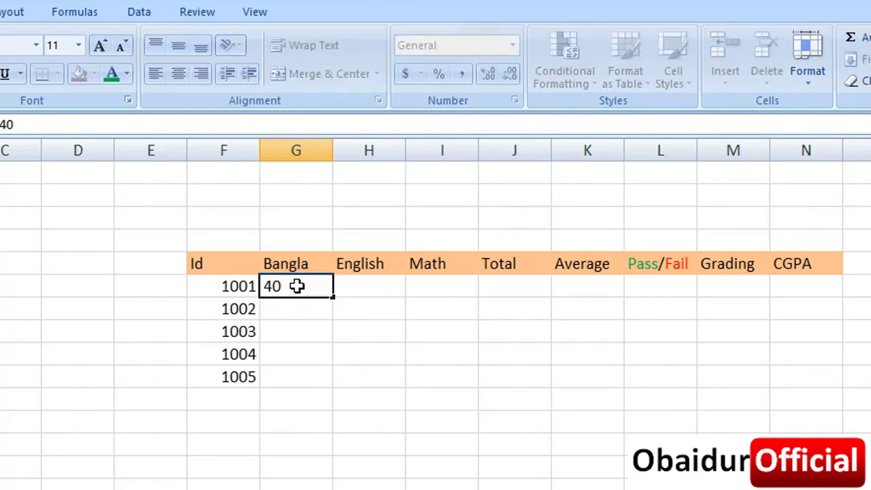
{"action": "key", "text": "Return"}
{"action": "type", "text": "30"}
{"action": "key", "text": "Return"}
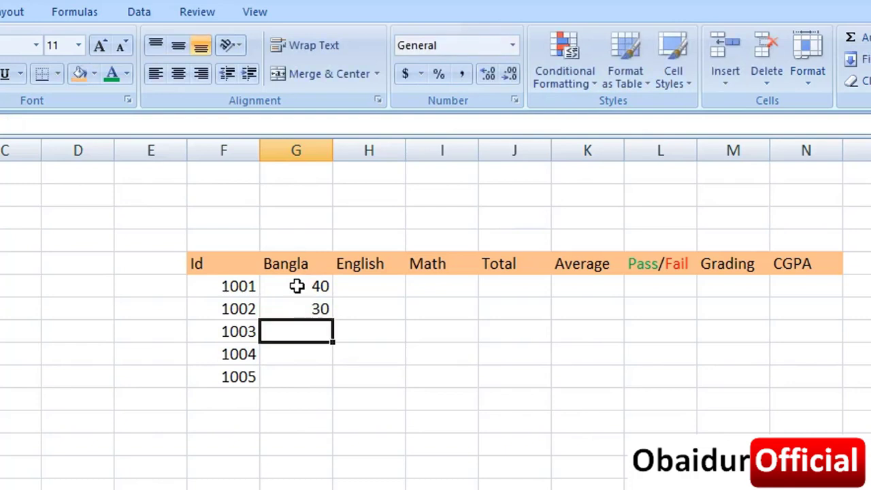
{"action": "type", "text": "50"}
{"action": "key", "text": "Return"}
{"action": "type", "text": "8"}
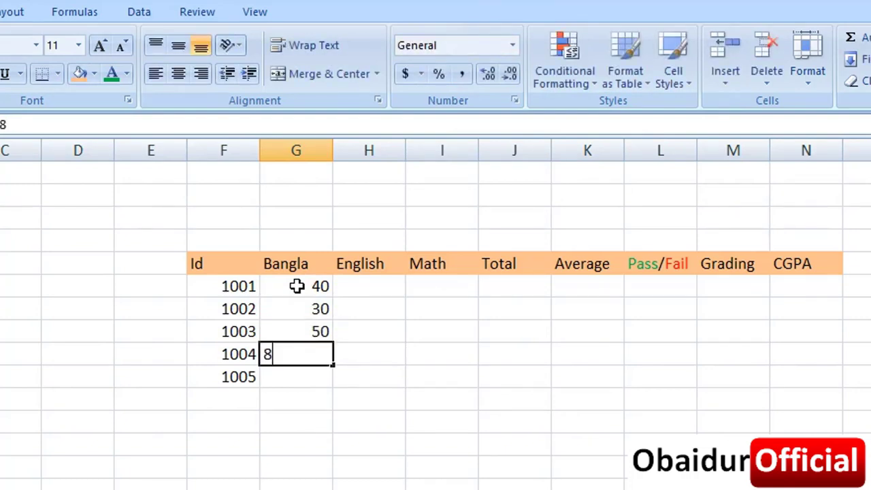
{"action": "type", "text": "0"}
{"action": "key", "text": "Return"}
{"action": "type", "text": "90"}
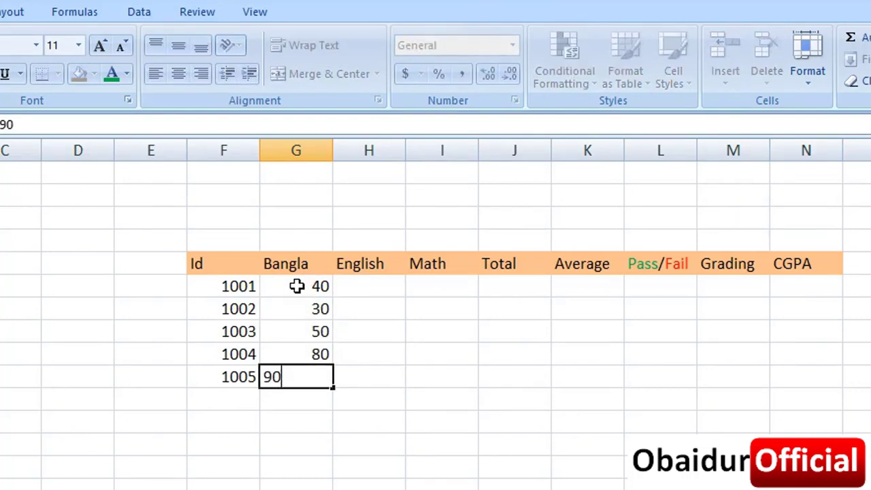
{"action": "left_click", "coordinate": [366, 285]}
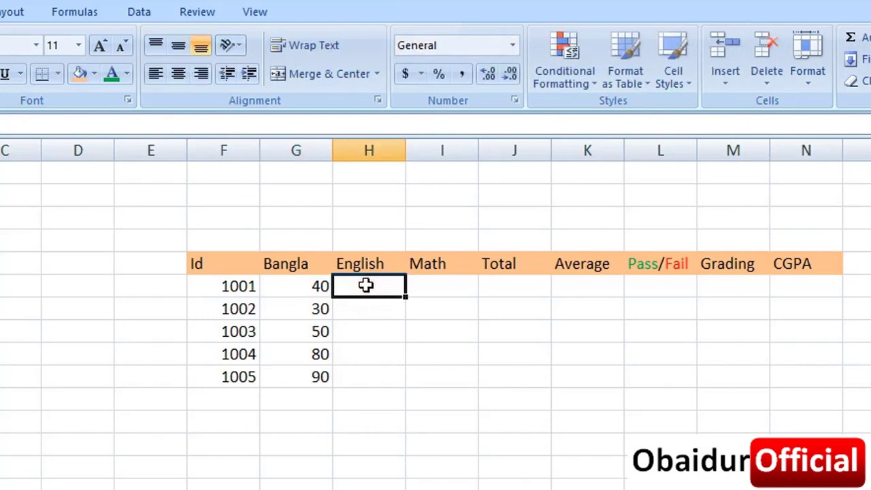
- Enter English marks 45, 50, 85, 90 and 35 for the five students
{"action": "type", "text": "45"}
{"action": "key", "text": "Return"}
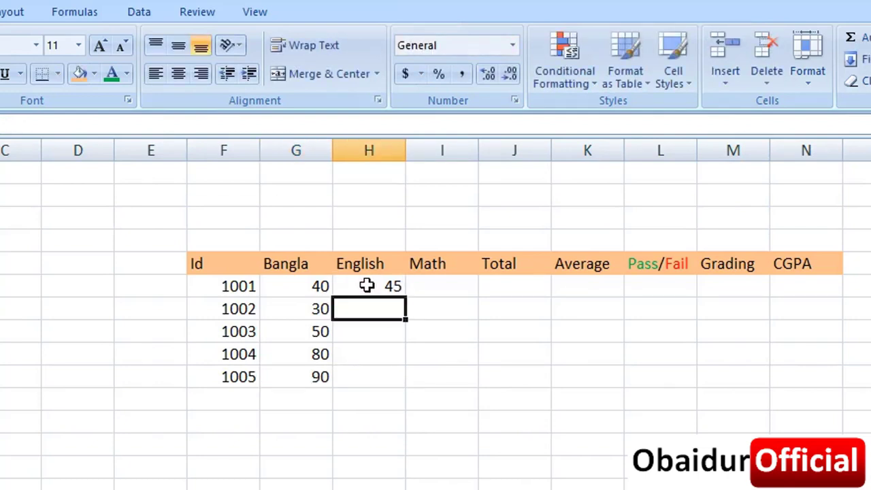
{"action": "type", "text": "50"}
{"action": "key", "text": "Return"}
{"action": "type", "text": "85"}
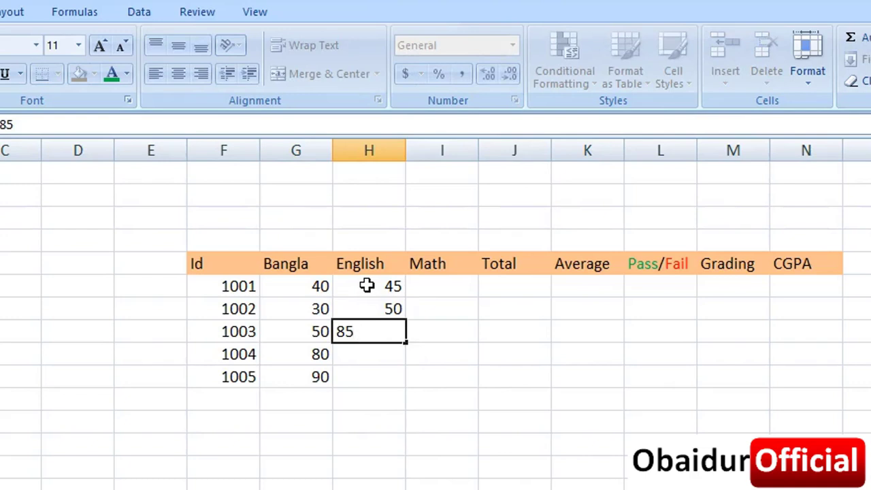
{"action": "key", "text": "Return"}
{"action": "type", "text": "90"}
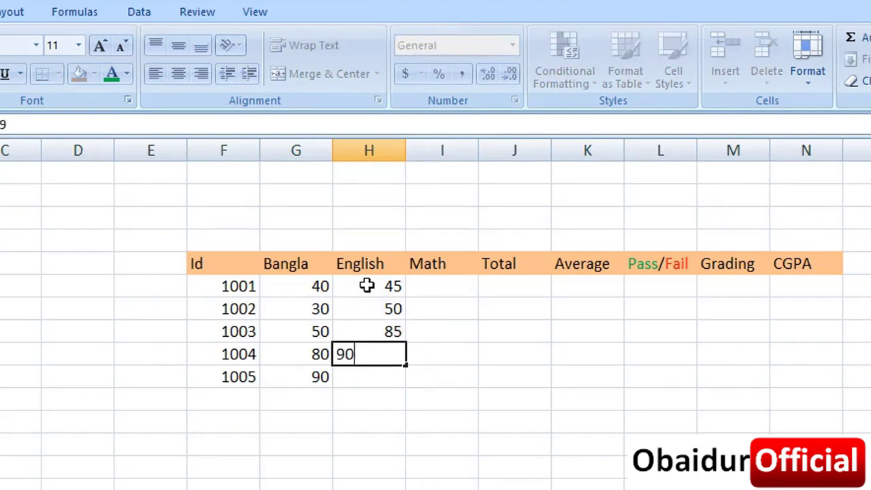
{"action": "key", "text": "Return"}
{"action": "type", "text": "35"}
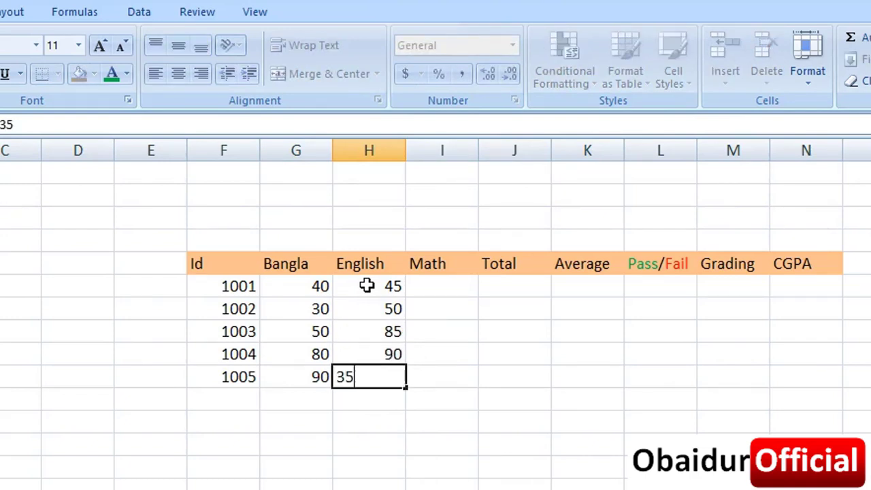
{"action": "left_click", "coordinate": [449, 287]}
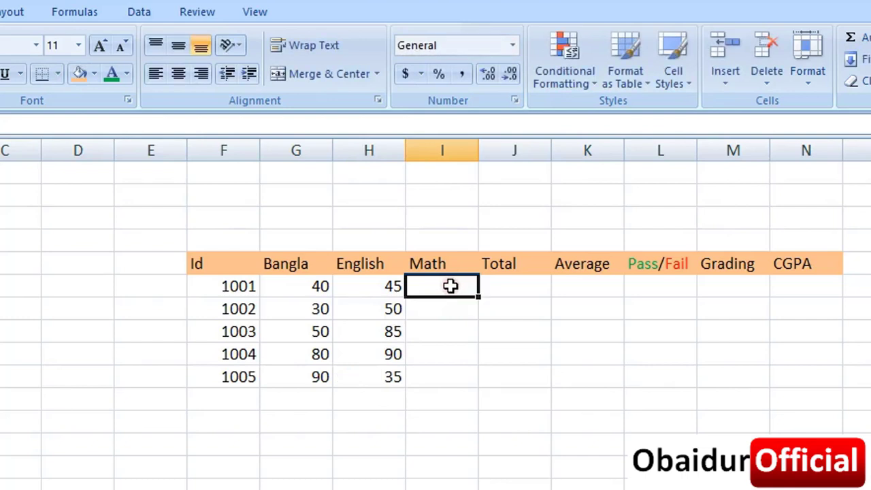
- Enter Math marks 65, 39, 45, 70 and 50 for the five students
{"action": "type", "text": "65"}
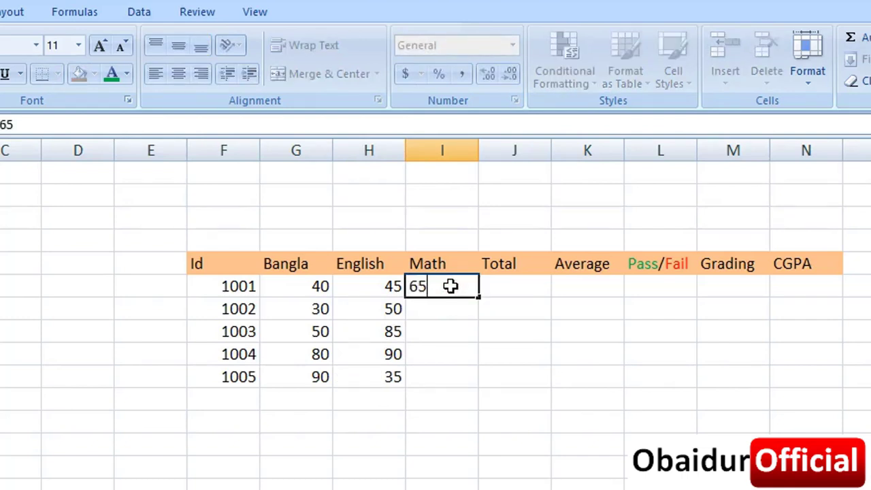
{"action": "key", "text": "Return"}
{"action": "type", "text": "3"}
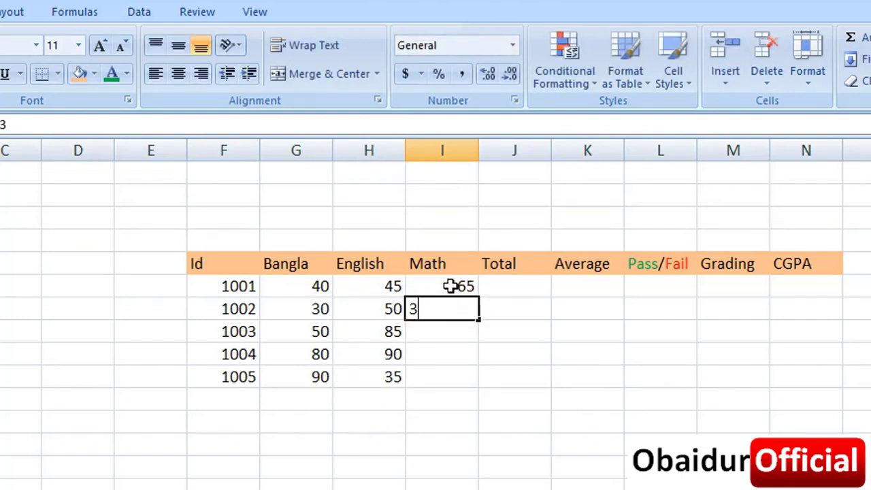
{"action": "type", "text": "9"}
{"action": "key", "text": "Return"}
{"action": "type", "text": "45"}
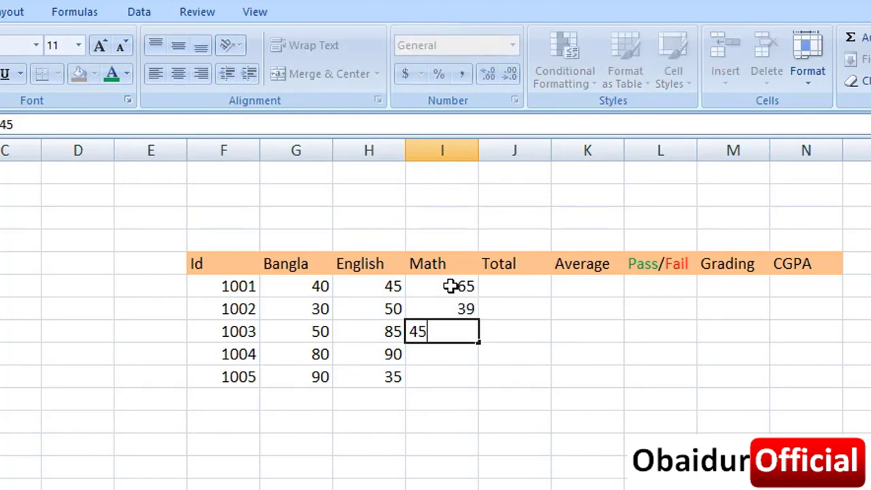
{"action": "key", "text": "Return"}
{"action": "type", "text": "70"}
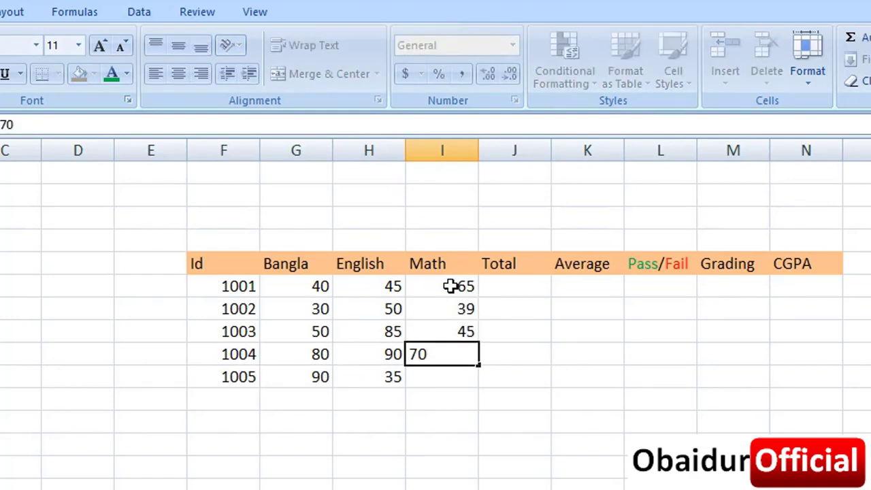
{"action": "key", "text": "Return"}
{"action": "type", "text": "50"}
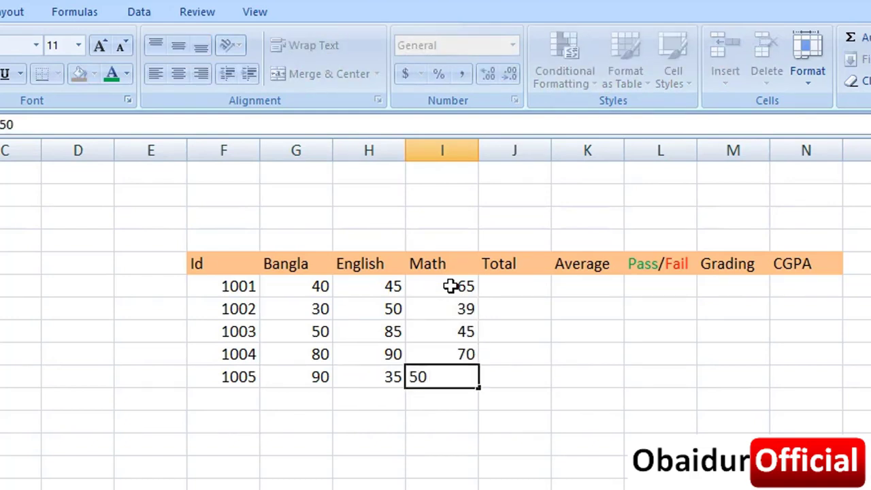
{"action": "left_click", "coordinate": [513, 286]}
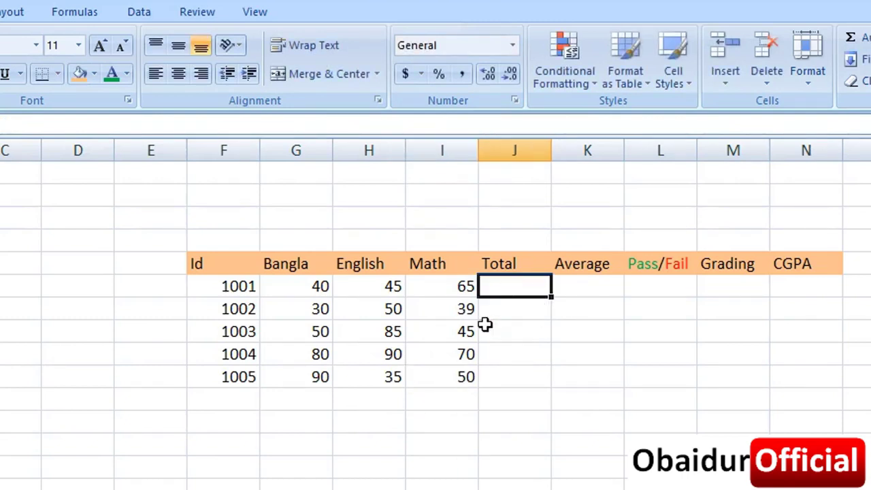
- Shade the student rows F6:N10 light aqua, replacing an initial purple fill
{"action": "mouse_move", "coordinate": [200, 285]}
{"action": "left_mouse_down"}
{"action": "mouse_move", "coordinate": [810, 391]}
{"action": "mouse_move", "coordinate": [809, 371]}
{"action": "left_mouse_up"}
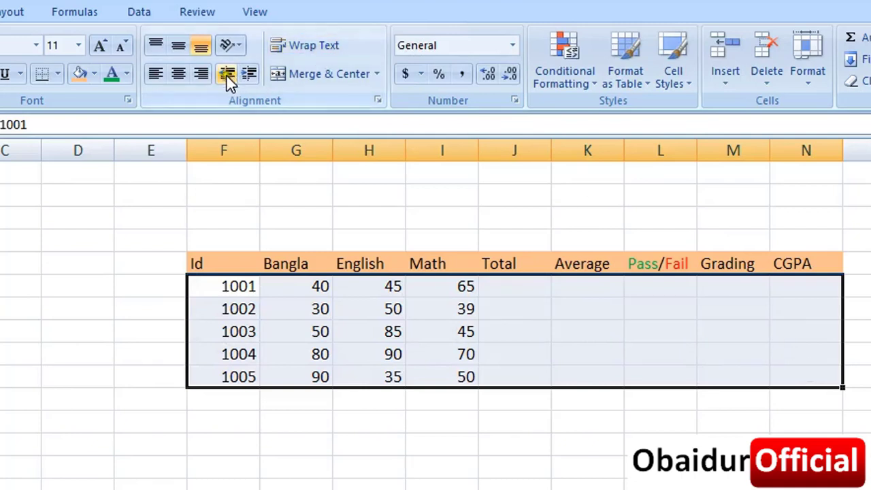
{"action": "left_click", "coordinate": [94, 73]}
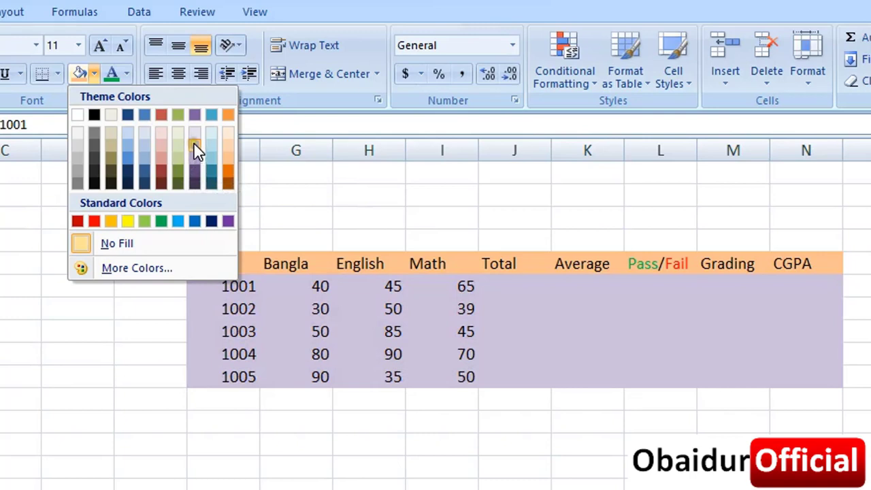
{"action": "left_click", "coordinate": [194, 143]}
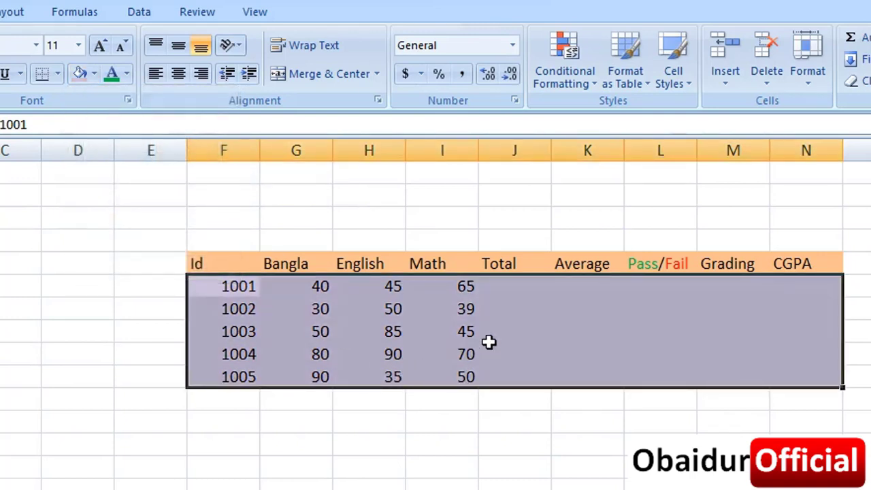
{"action": "left_click", "coordinate": [531, 482]}
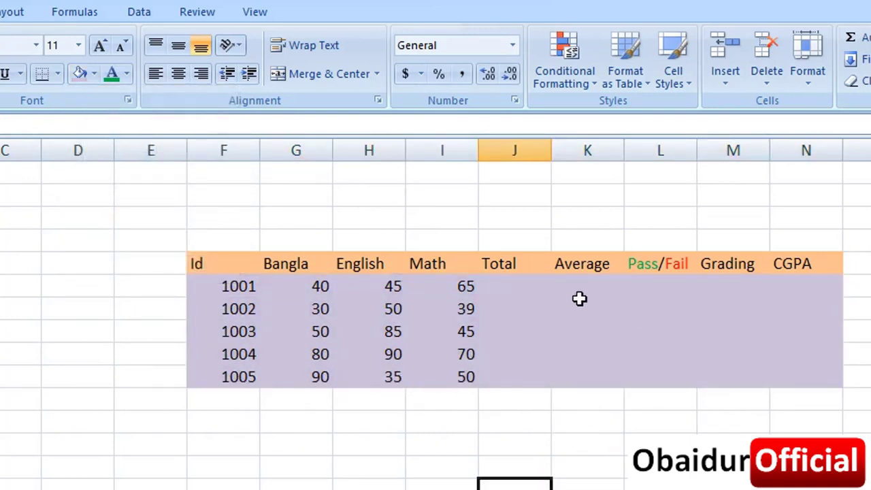
{"action": "left_click_drag", "start_coordinate": [207, 286], "coordinate": [819, 377]}
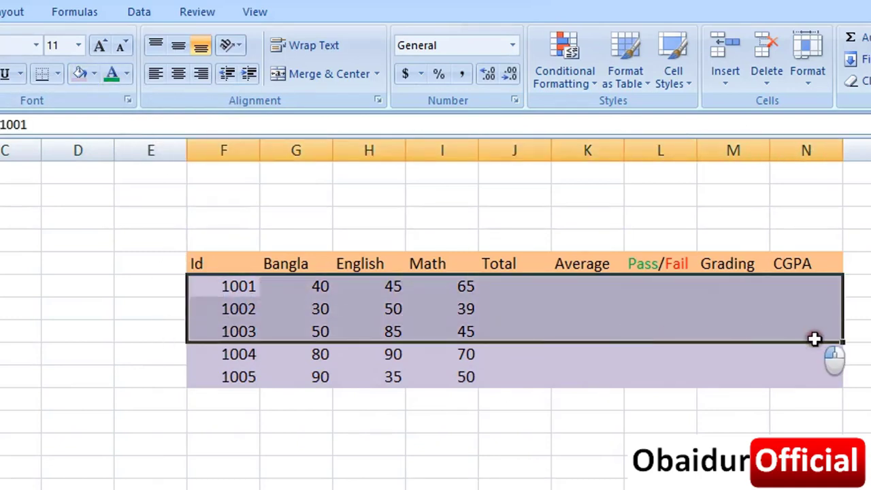
{"action": "left_click", "coordinate": [94, 73]}
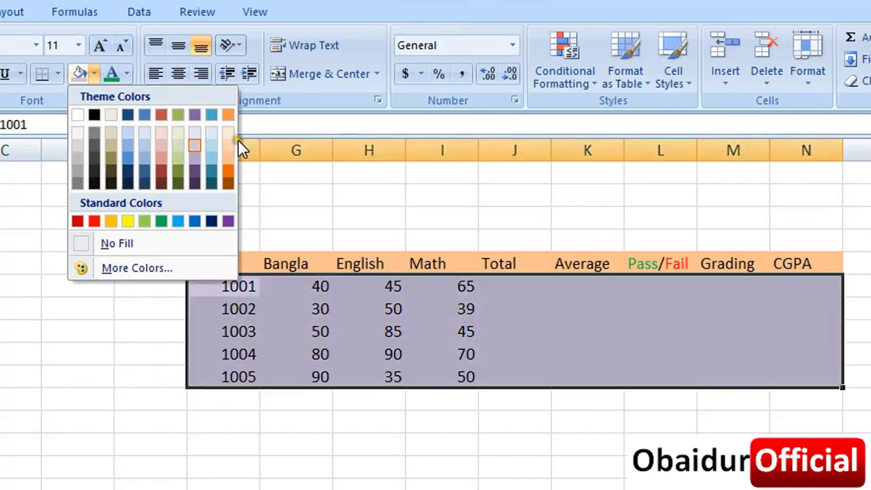
{"action": "left_click", "coordinate": [216, 136]}
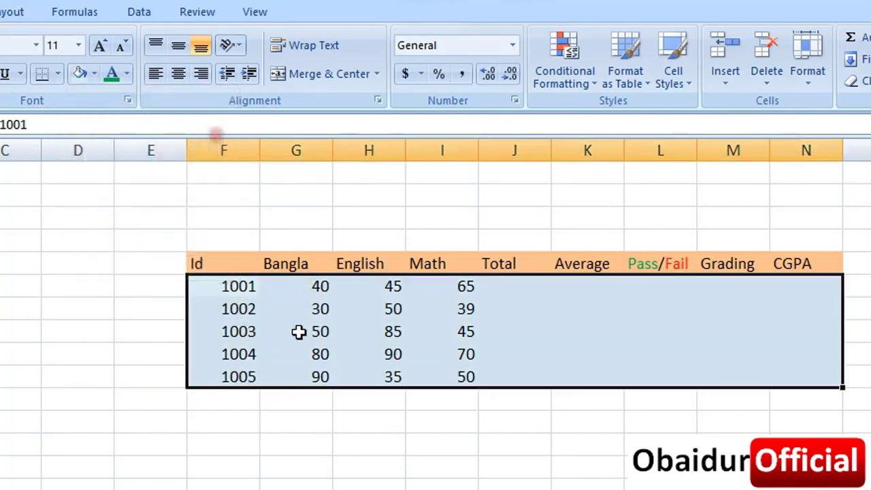
- Apply All Borders to the whole table F5:N10 including the header
{"action": "left_click_drag", "start_coordinate": [204, 264], "coordinate": [775, 378]}
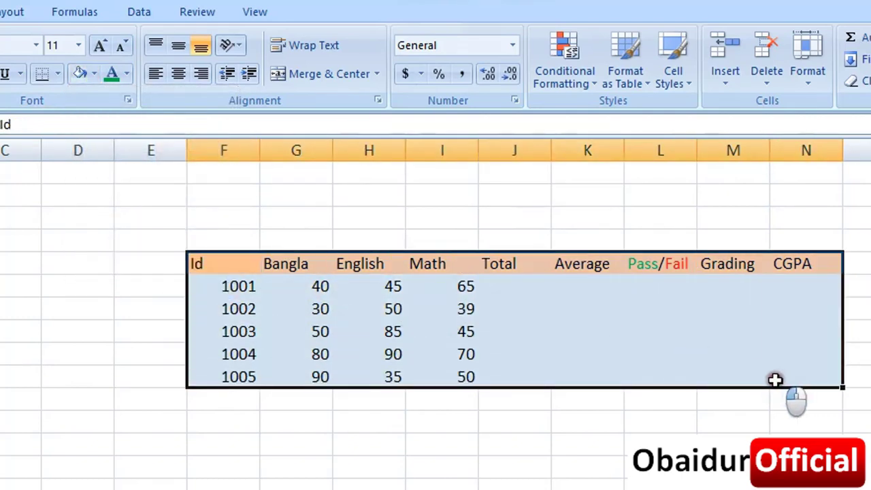
{"action": "left_click", "coordinate": [58, 71]}
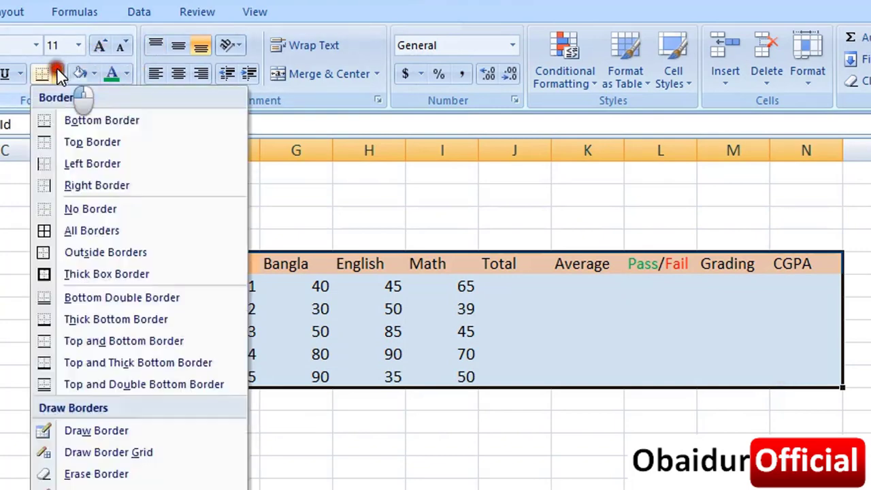
{"action": "left_click", "coordinate": [88, 225]}
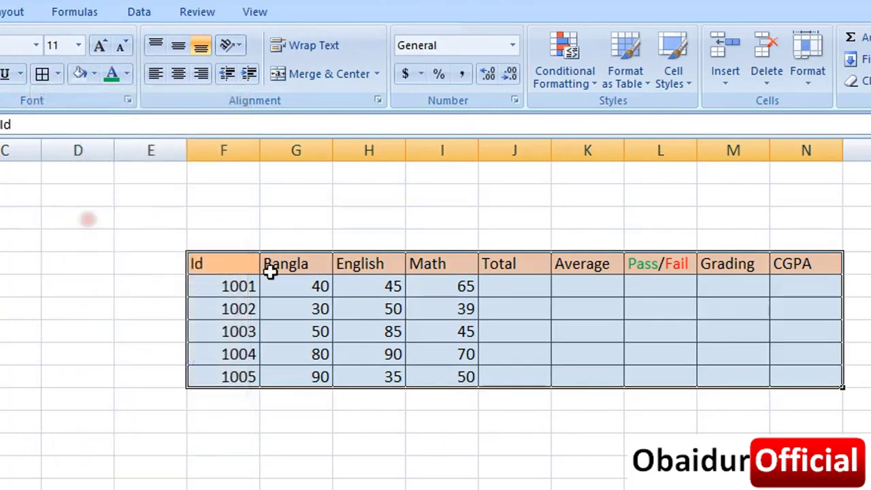
- Enter =G6+H6+I6 in J6 to total student 1001's marks as 150
{"action": "left_click", "coordinate": [510, 289]}
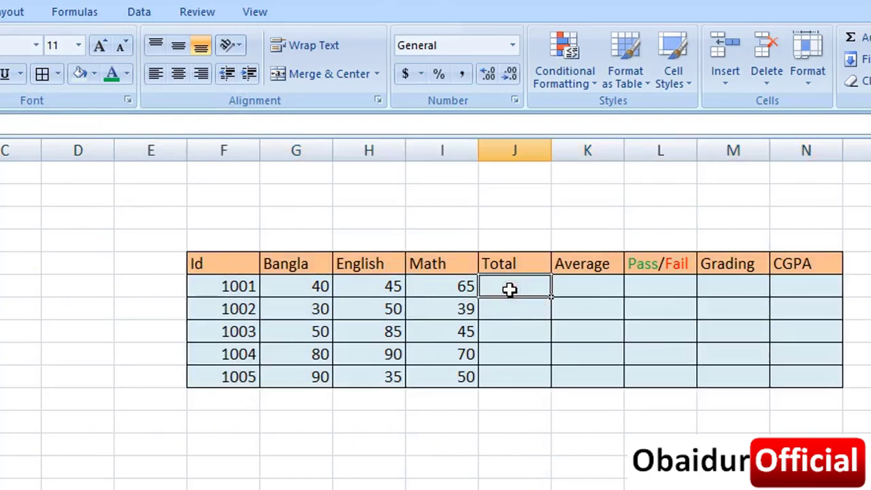
{"action": "left_click", "coordinate": [311, 291]}
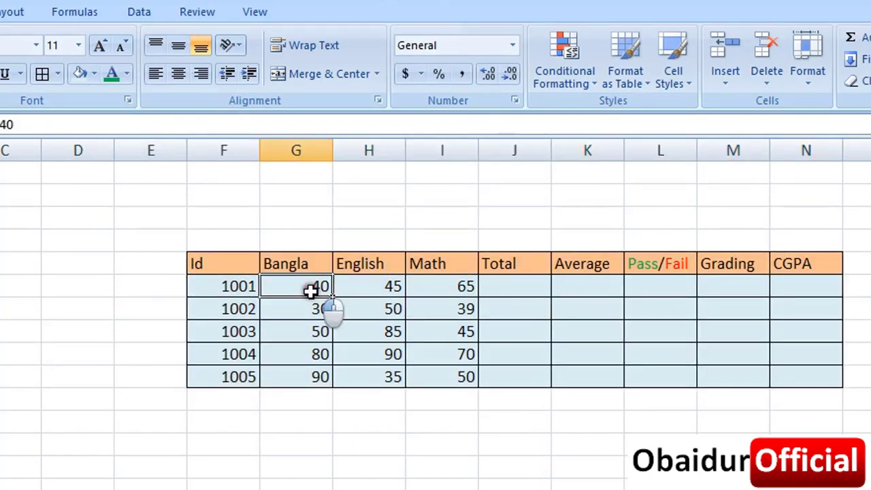
{"action": "left_click", "coordinate": [394, 290]}
{"action": "left_click", "coordinate": [441, 289]}
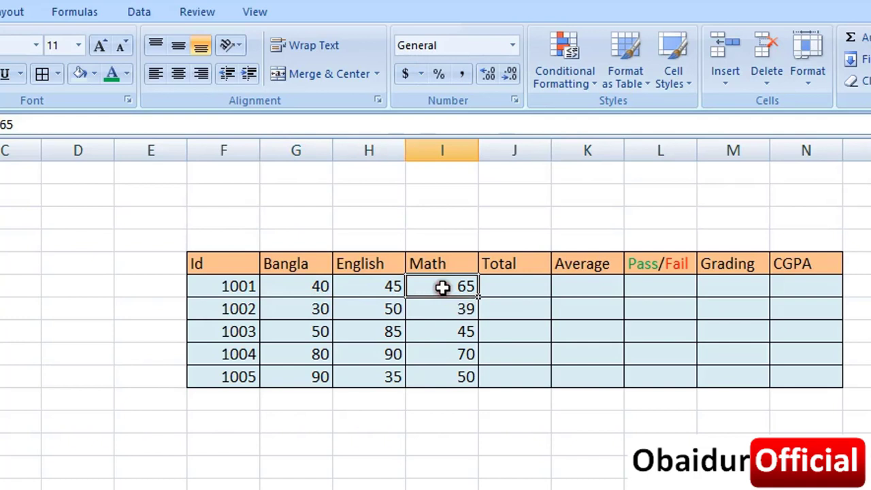
{"action": "left_click", "coordinate": [500, 288]}
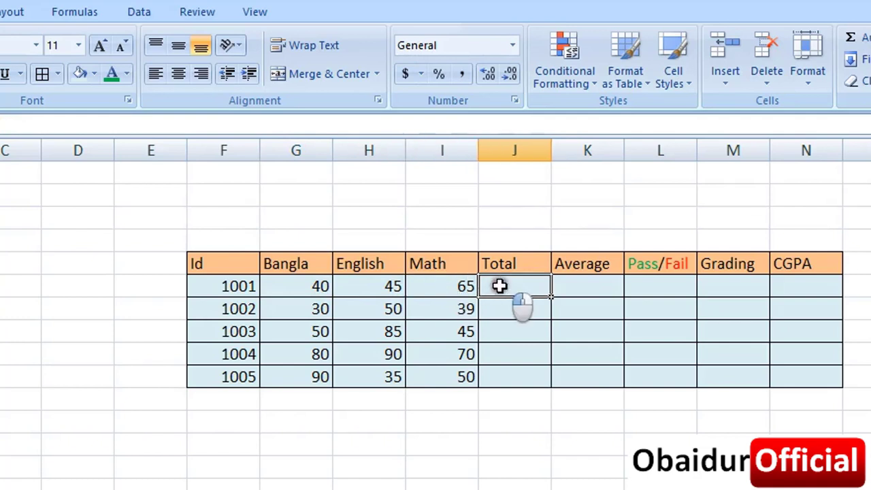
{"action": "type", "text": "="}
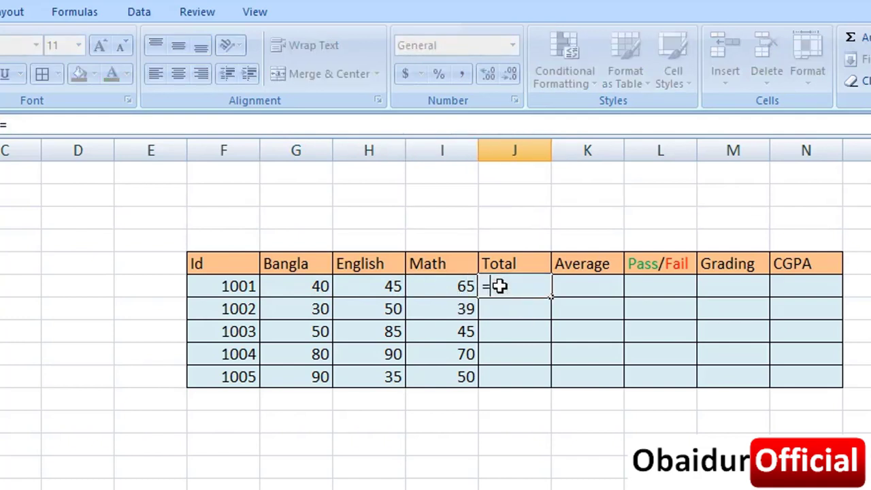
{"action": "left_click", "coordinate": [311, 292]}
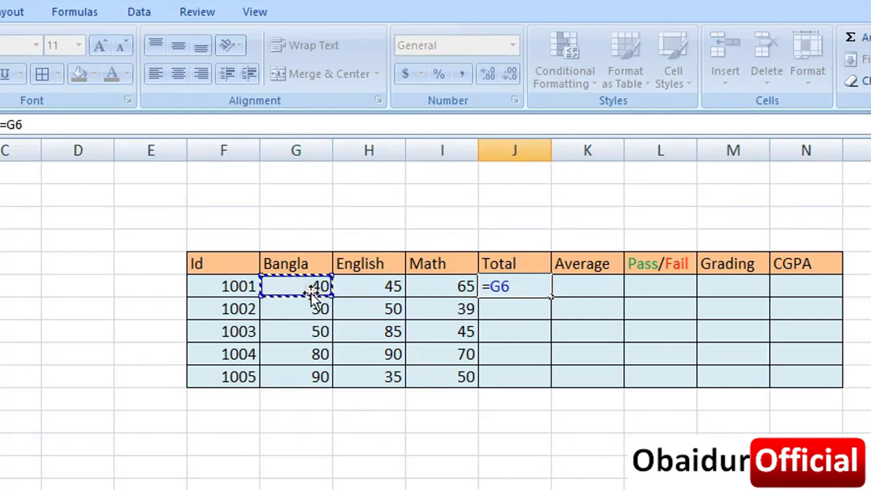
{"action": "type", "text": "+"}
{"action": "left_click", "coordinate": [353, 289]}
{"action": "left_click", "coordinate": [445, 285]}
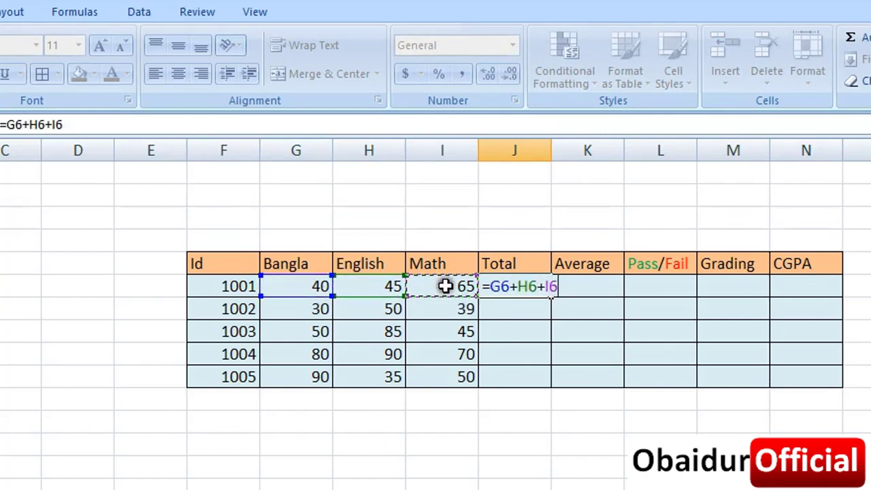
{"action": "key", "text": "Return"}
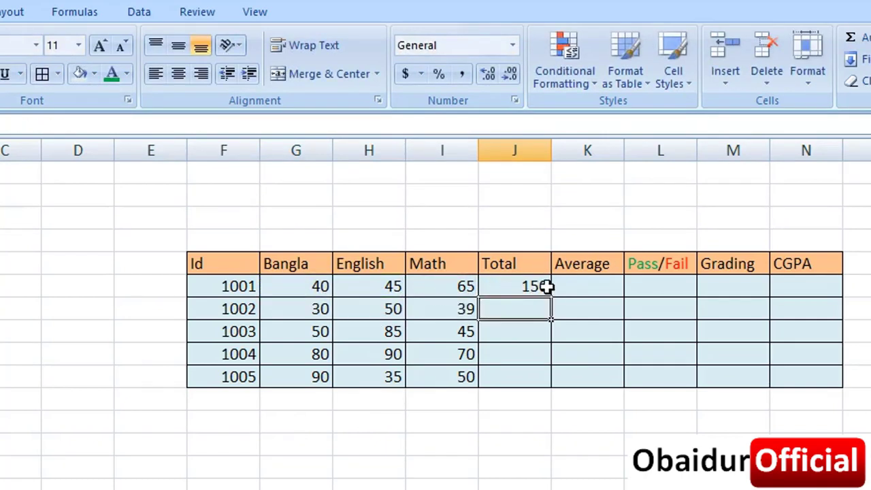
- Copy the Total formula down to J10, giving 119, 180, 240 and 175
{"action": "left_click", "coordinate": [546, 287]}
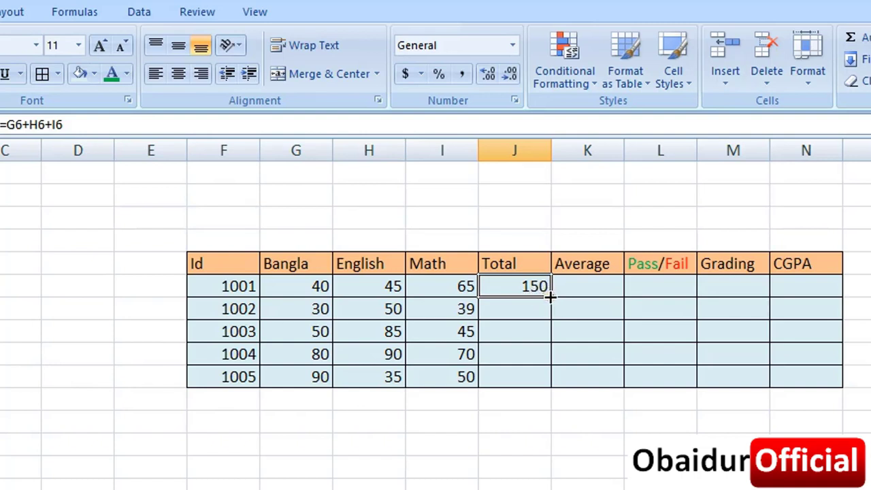
{"action": "double_click", "coordinate": [549, 295]}
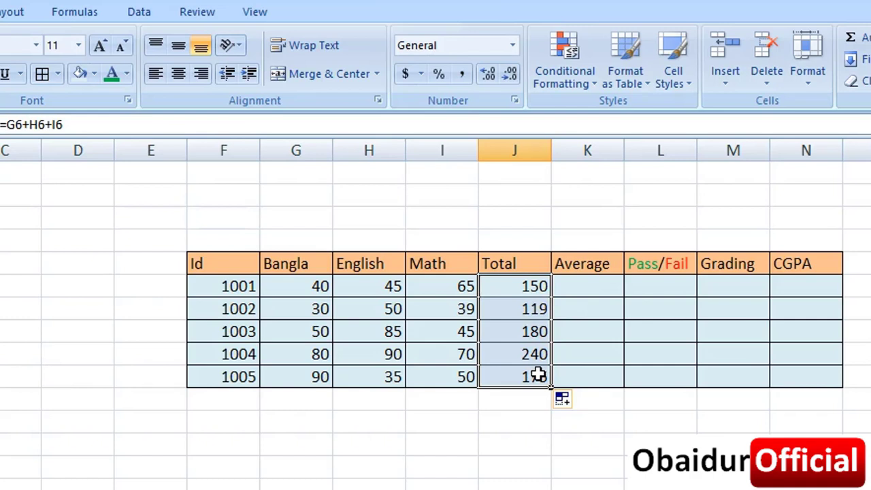
{"action": "left_click", "coordinate": [572, 287]}
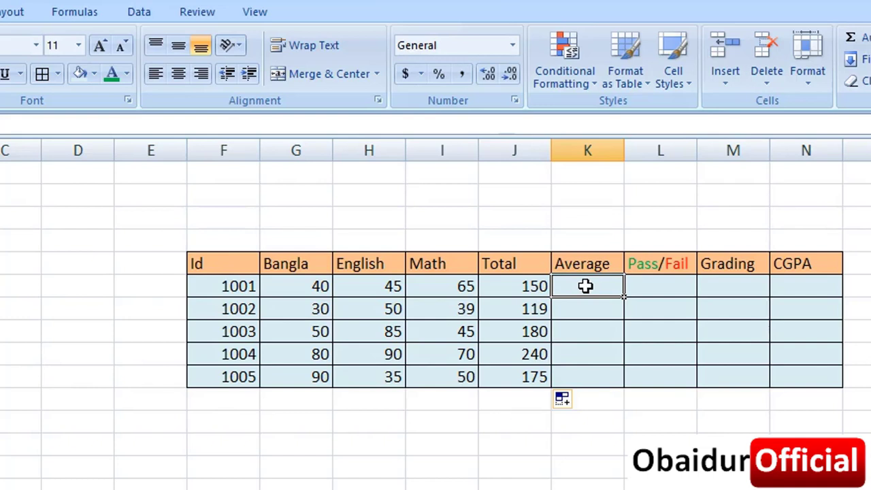
- Enter =J6/3 in K6 and fill it down to K10 (50, 39.6667, 60, 80, 58.3333)
{"action": "type", "text": "="}
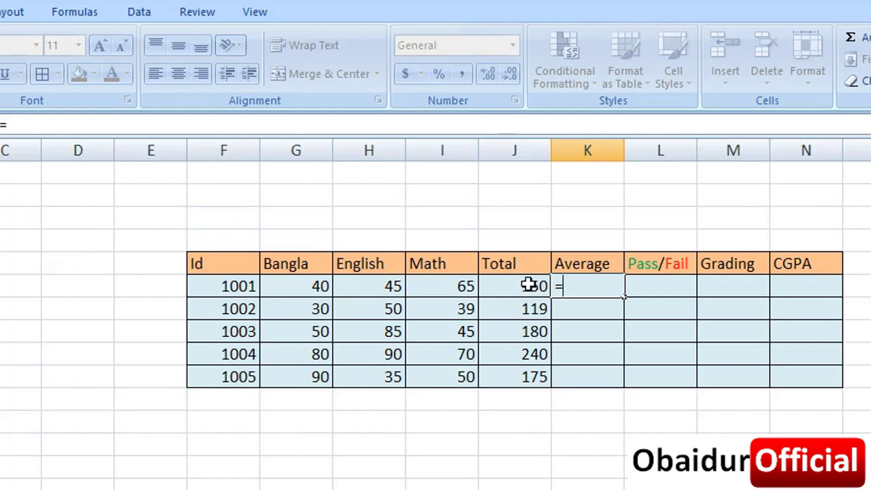
{"action": "left_click", "coordinate": [529, 286]}
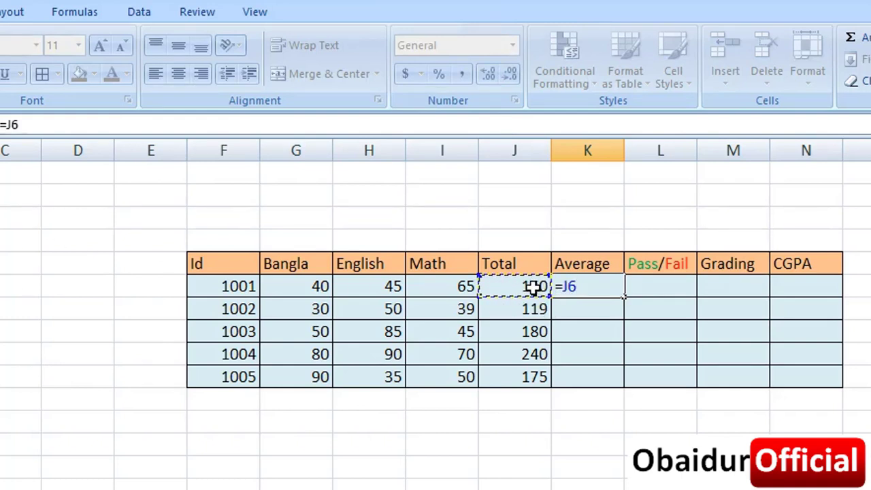
{"action": "type", "text": "/3"}
{"action": "key", "text": "Return"}
{"action": "left_click", "coordinate": [602, 285]}
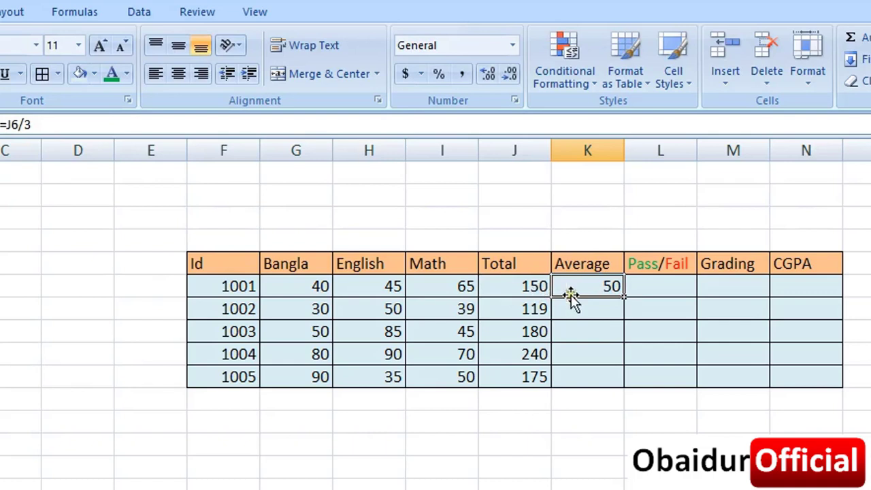
{"action": "double_click", "coordinate": [623, 297]}
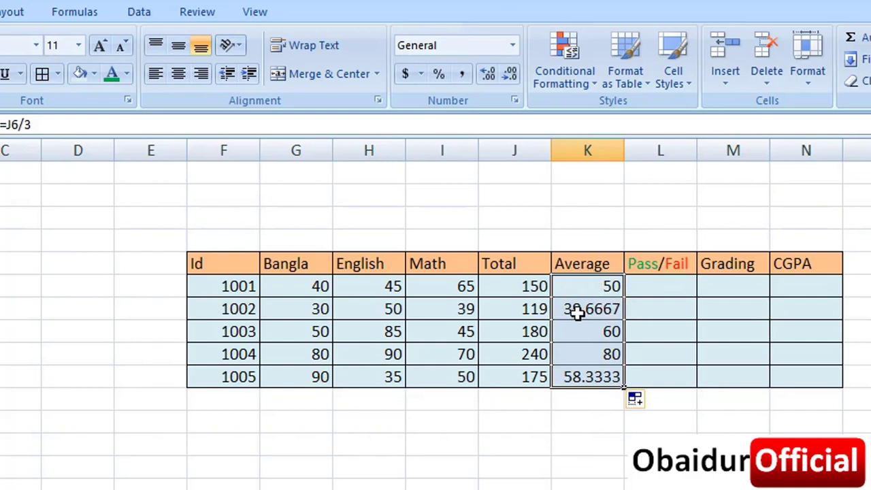
{"action": "left_click", "coordinate": [583, 308]}
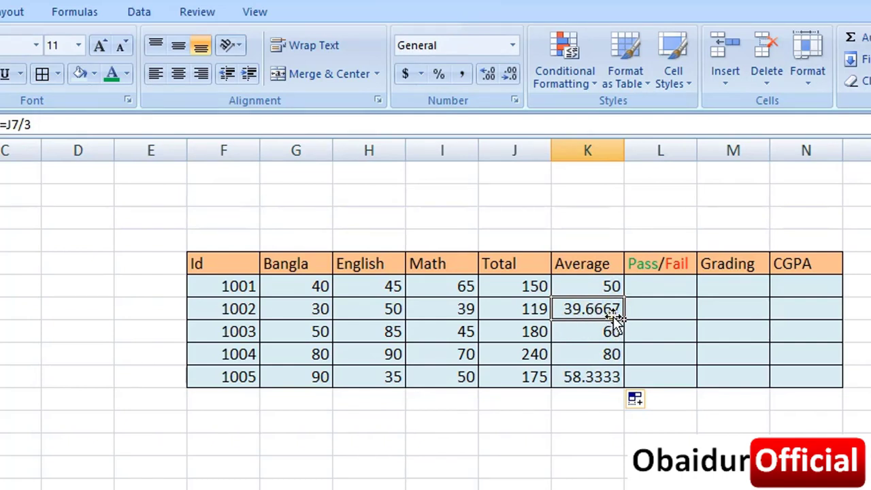
- Reduce the K7 and K10 averages to two decimal places, showing 39.67 and 58.33
{"action": "left_click", "coordinate": [509, 74]}
{"action": "left_click", "coordinate": [509, 73]}
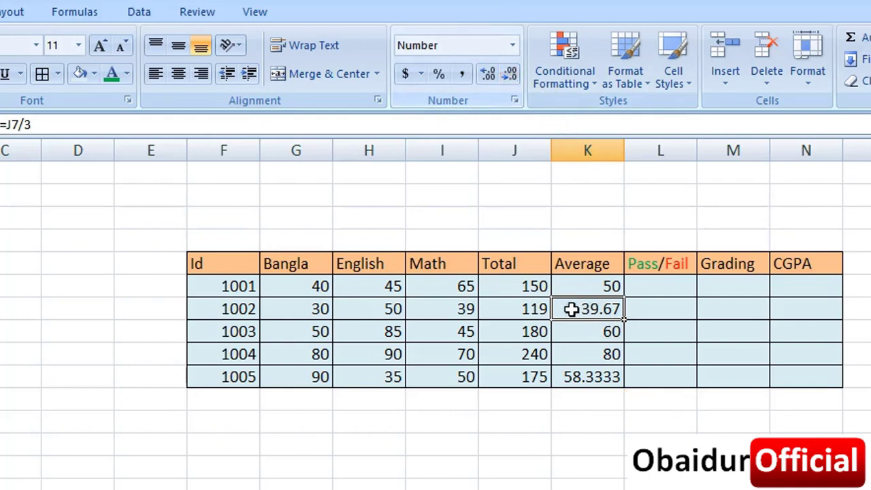
{"action": "left_click", "coordinate": [590, 379]}
{"action": "left_click", "coordinate": [512, 75]}
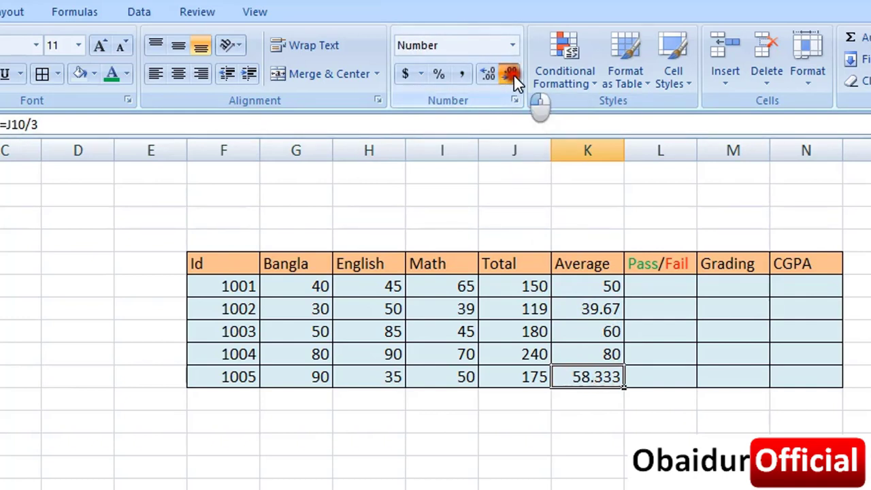
{"action": "left_click", "coordinate": [511, 75]}
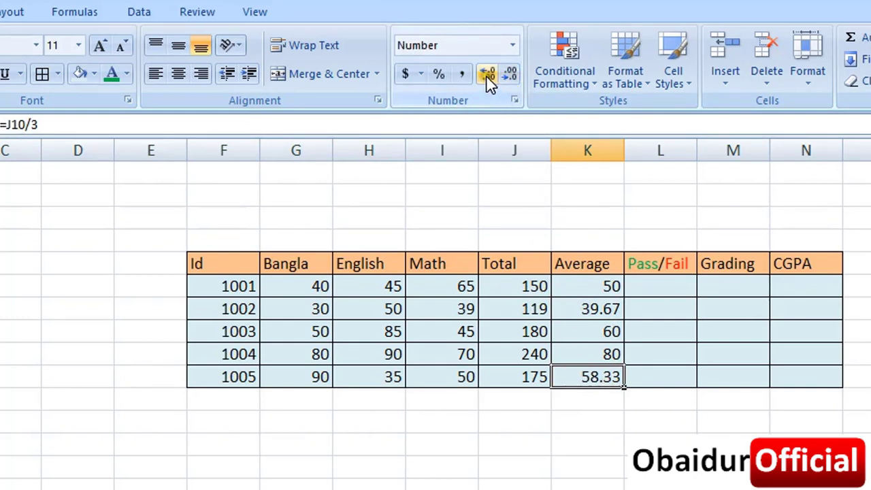
{"action": "left_click", "coordinate": [488, 76]}
{"action": "left_click", "coordinate": [512, 73]}
{"action": "left_click", "coordinate": [656, 290]}
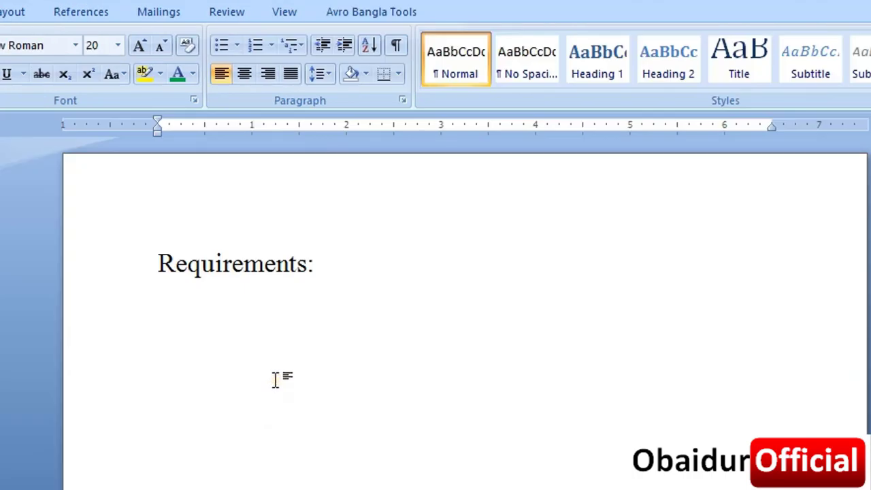
- Type 'More than 40 or equal to 40' under Requirements:, fixing the typo
{"action": "left_click", "coordinate": [275, 379]}
{"action": "type", "text": "more than"}
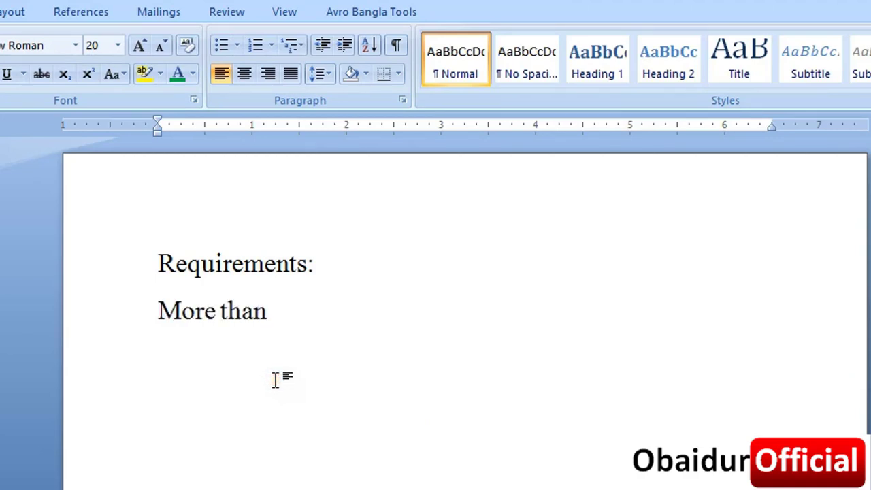
{"action": "type", "text": " 40 "}
{"action": "type", "text": "or w"}
{"action": "key", "text": "BackSpace"}
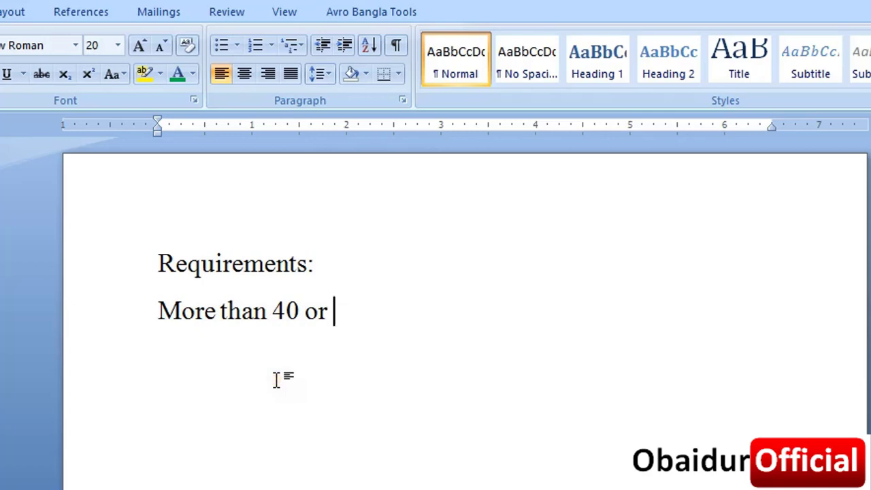
{"action": "type", "text": "eq"}
{"action": "type", "text": "ual to "}
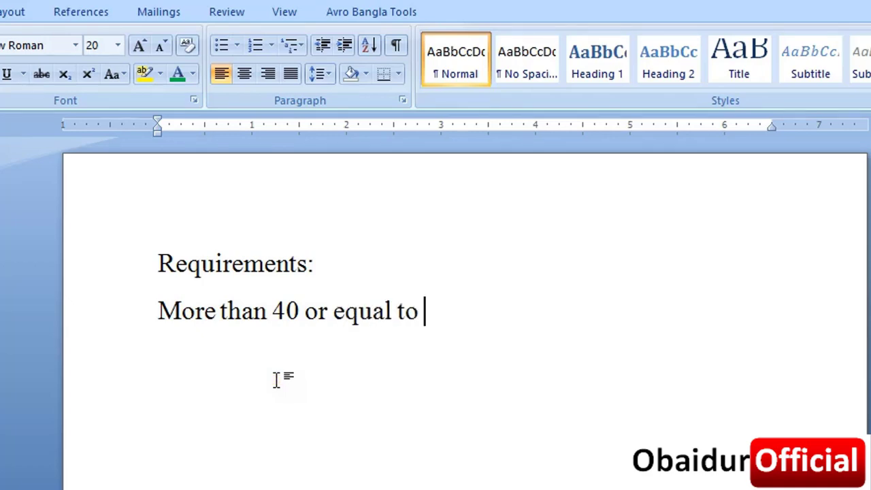
{"action": "type", "text": "40"}
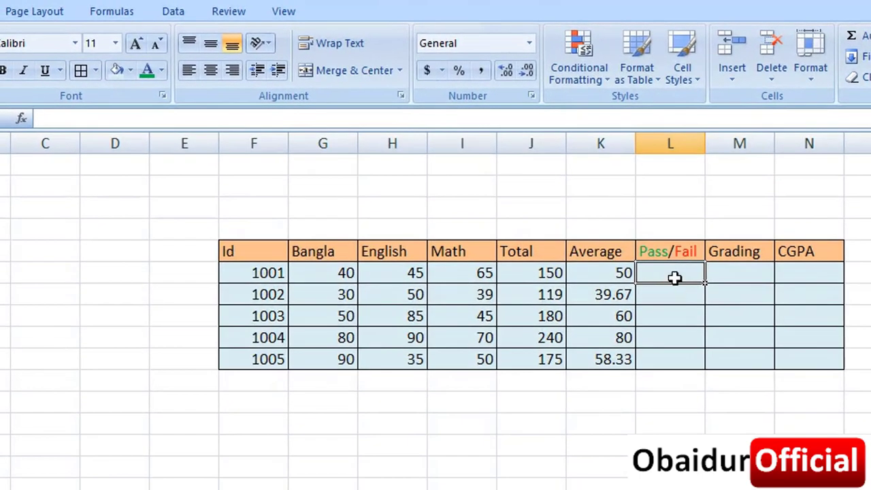
- Insert an IF function in L6, moving its arguments window clear of the table
{"action": "left_click", "coordinate": [21, 119]}
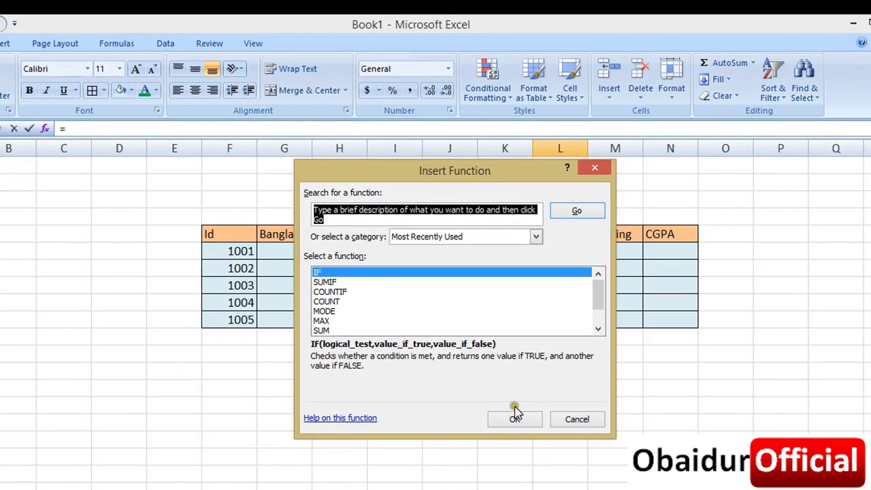
{"action": "left_click", "coordinate": [515, 411]}
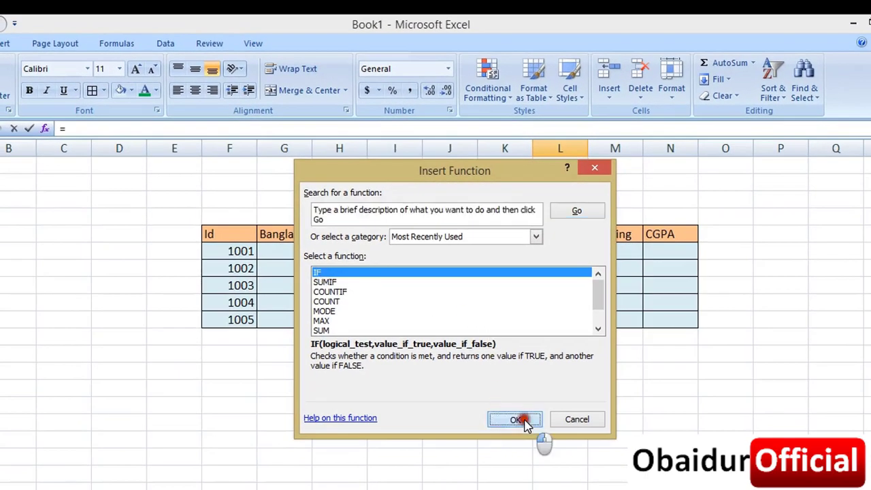
{"action": "left_click_drag", "start_coordinate": [404, 204], "coordinate": [393, 354]}
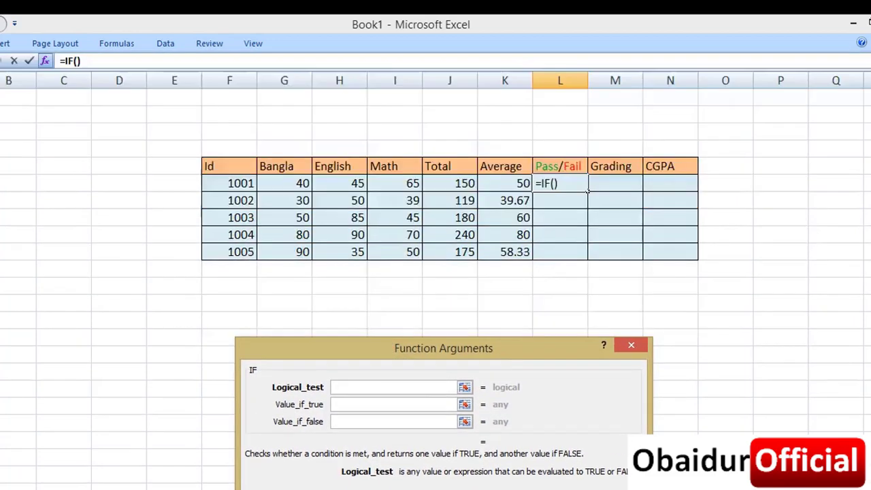
{"action": "left_click_drag", "start_coordinate": [442, 356], "coordinate": [460, 309]}
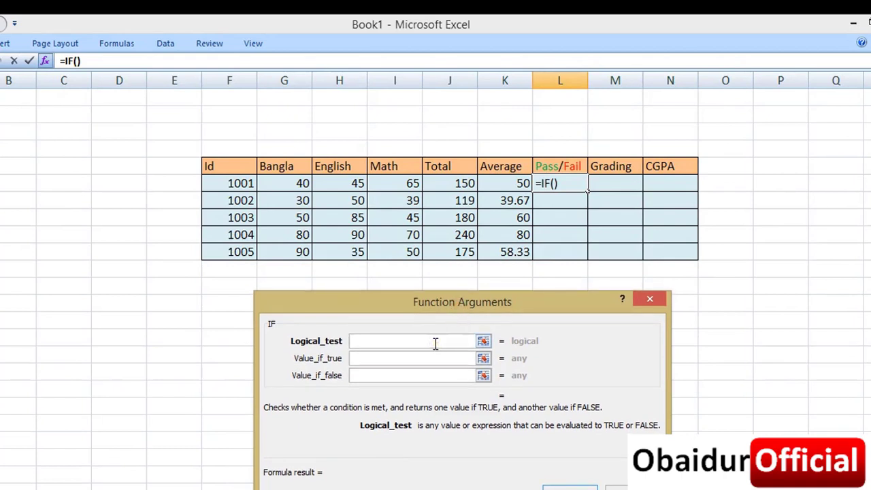
- Set the IF logical test to AND(G6>=40, H6>=40, I6>=40)
{"action": "type", "text": "and"}
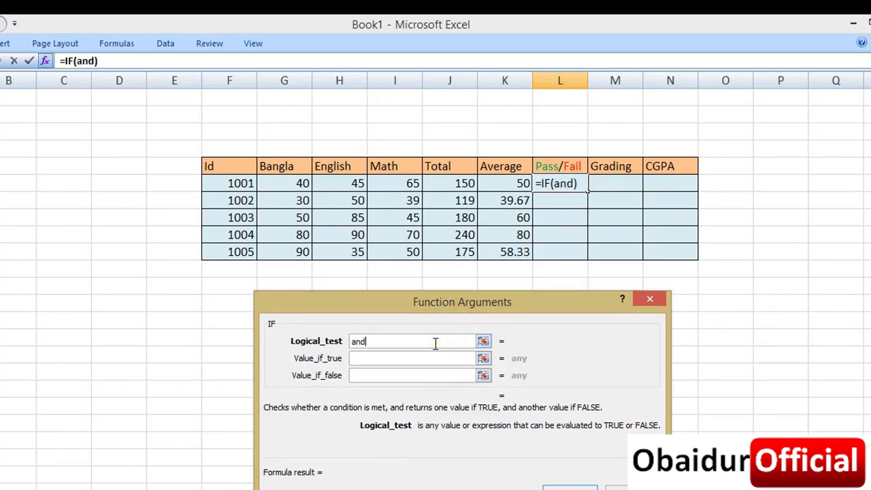
{"action": "type", "text": "("}
{"action": "left_click", "coordinate": [294, 184]}
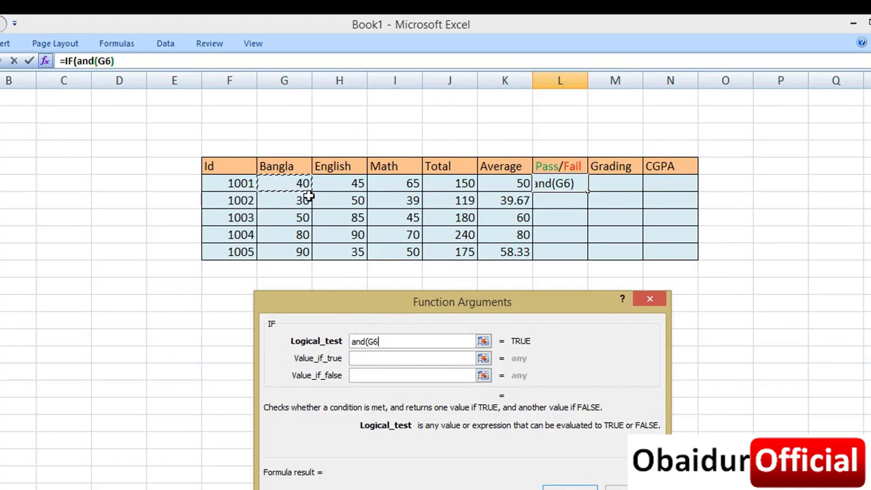
{"action": "type", "text": ">="}
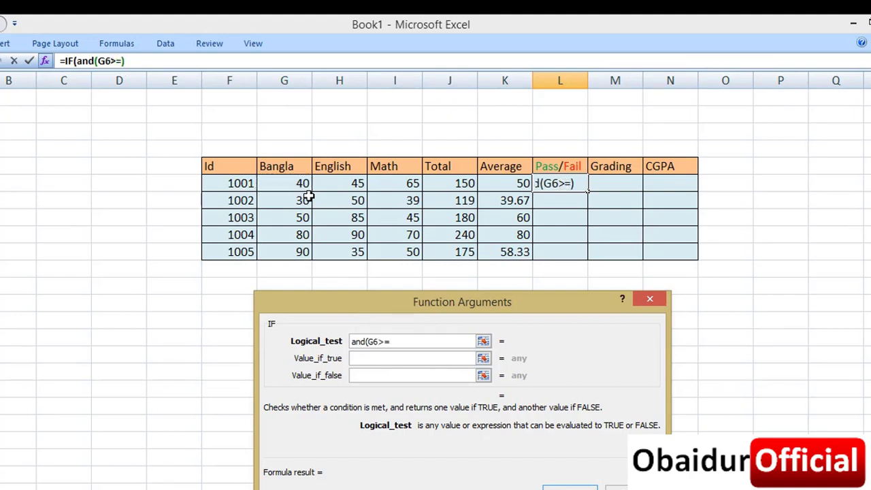
{"action": "type", "text": "40"}
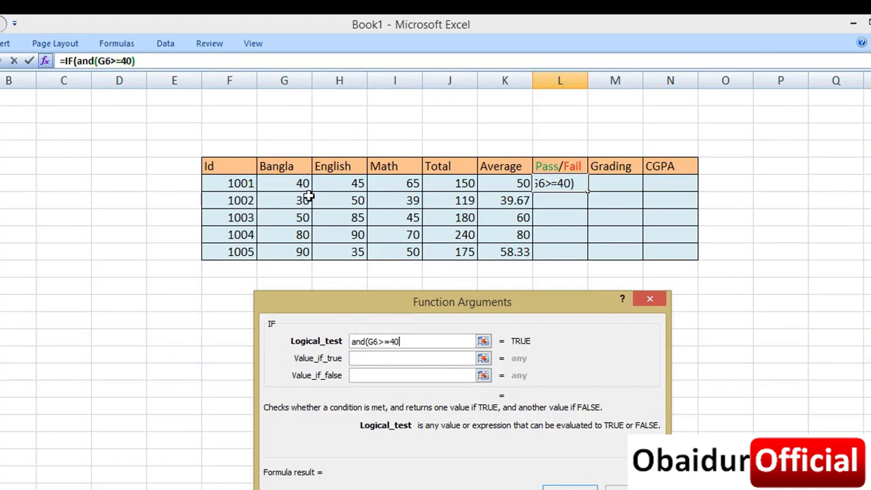
{"action": "type", "text": ","}
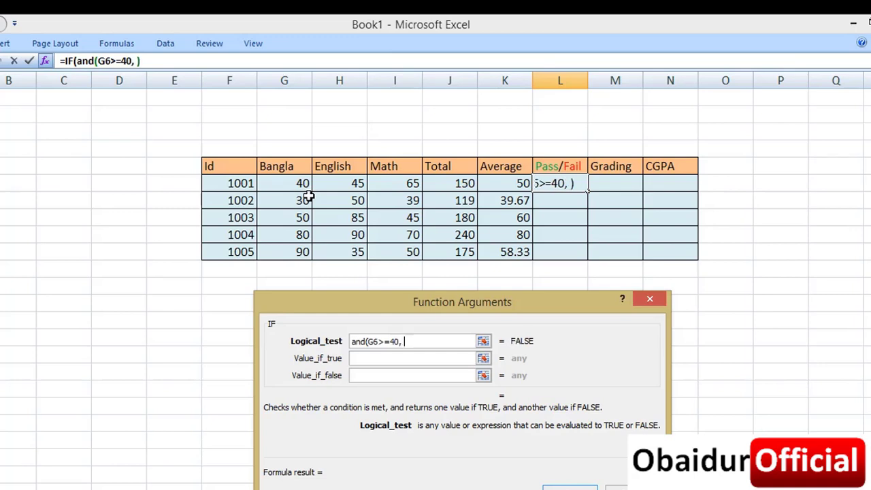
{"action": "left_click", "coordinate": [339, 182]}
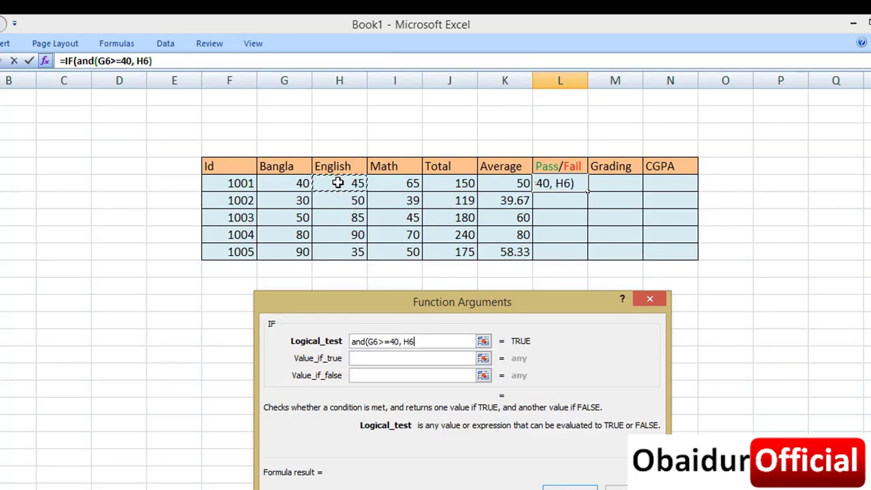
{"action": "type", "text": ">="}
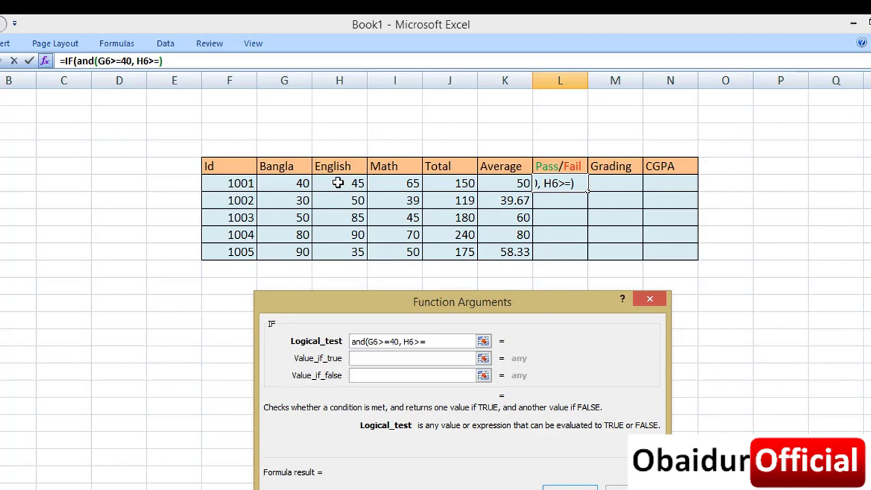
{"action": "type", "text": "40,"}
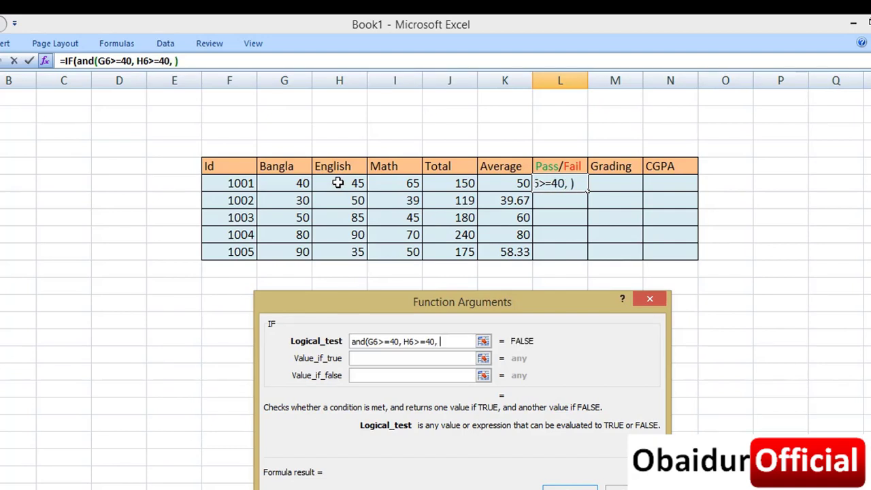
{"action": "left_click", "coordinate": [406, 180]}
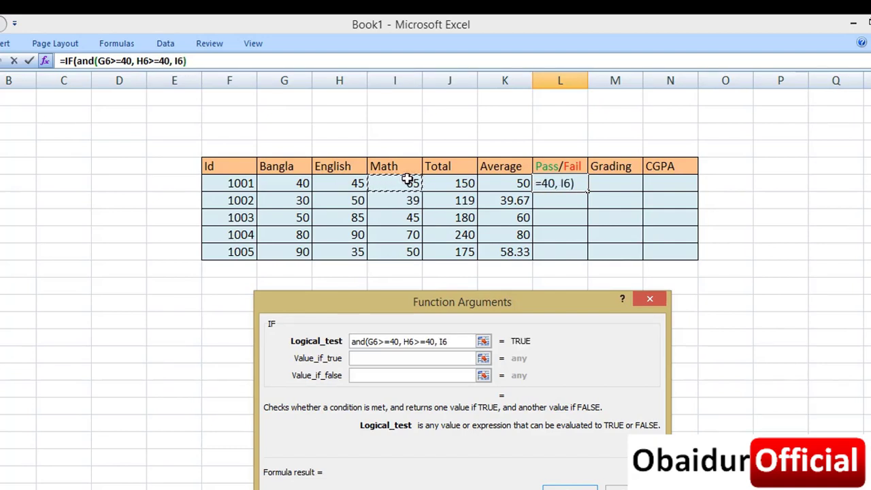
{"action": "type", "text": ">="}
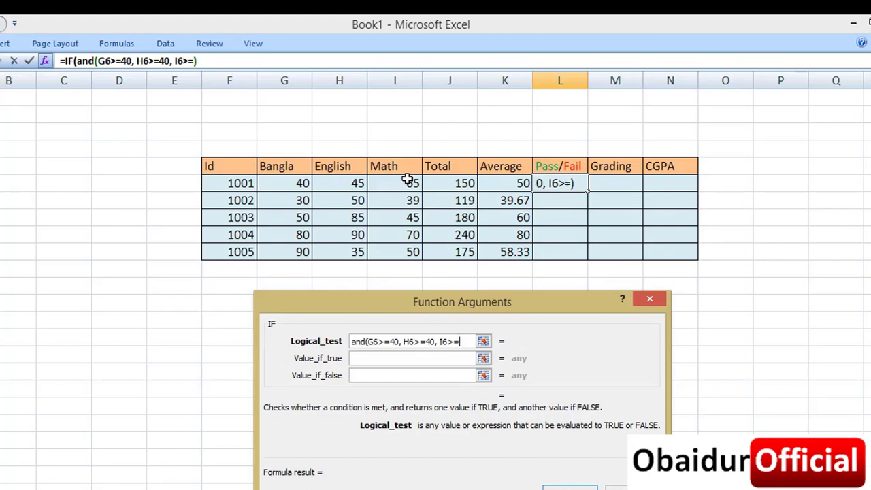
{"action": "type", "text": "40"}
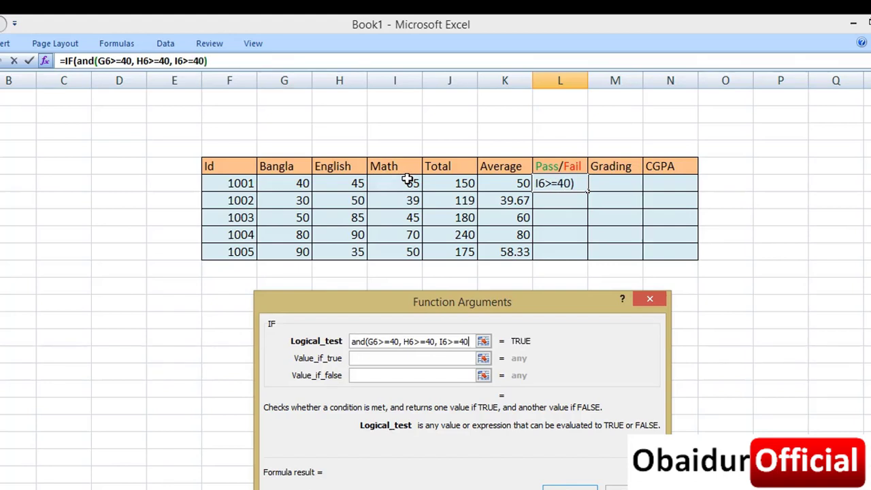
{"action": "type", "text": ")"}
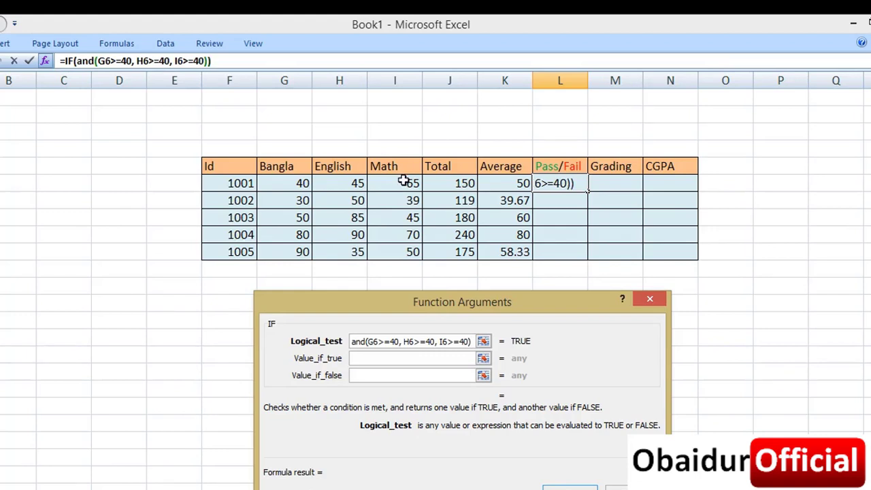
- Return "P" when true and "F" when false, and confirm the formula
{"action": "left_click", "coordinate": [395, 357]}
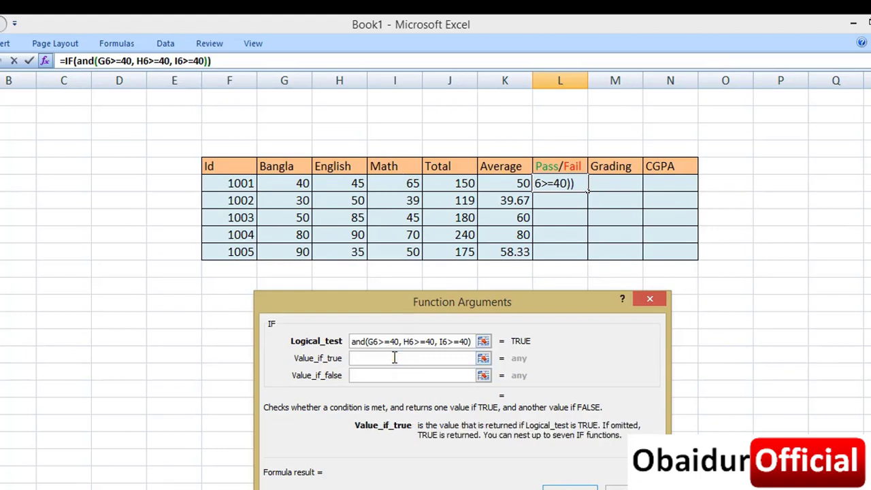
{"action": "type", "text": "P"}
{"action": "left_click", "coordinate": [382, 378]}
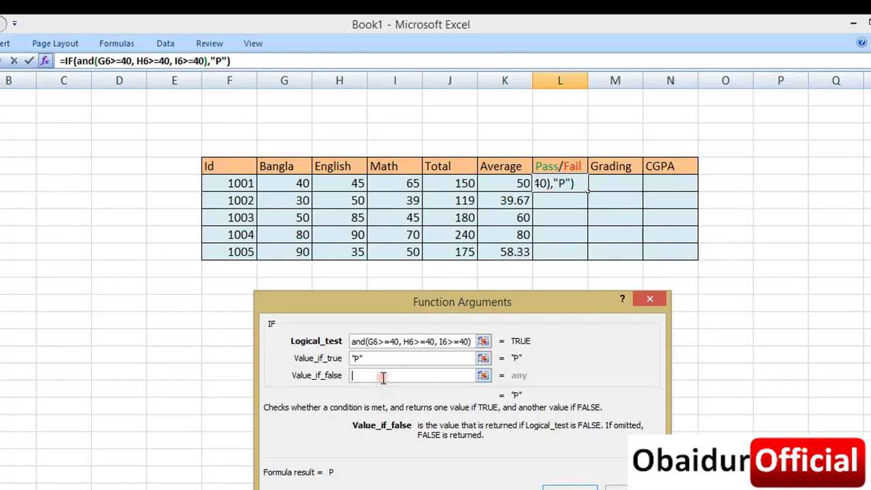
{"action": "type", "text": "F"}
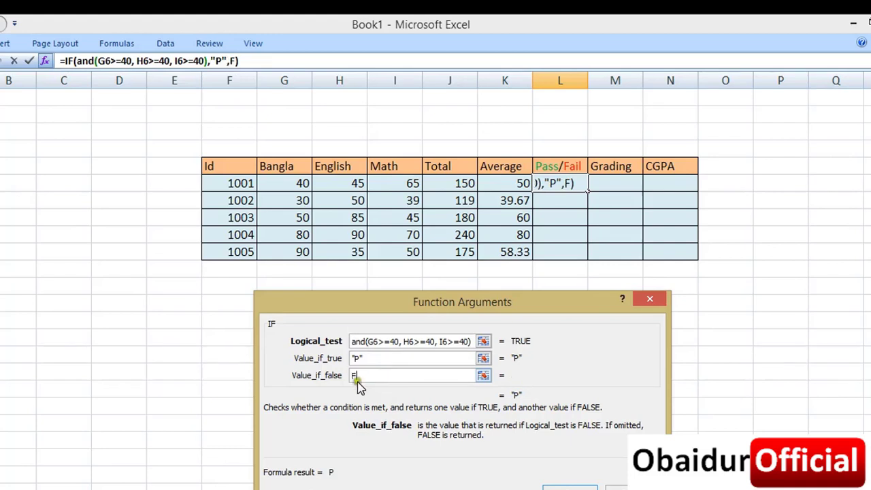
{"action": "left_click", "coordinate": [578, 484]}
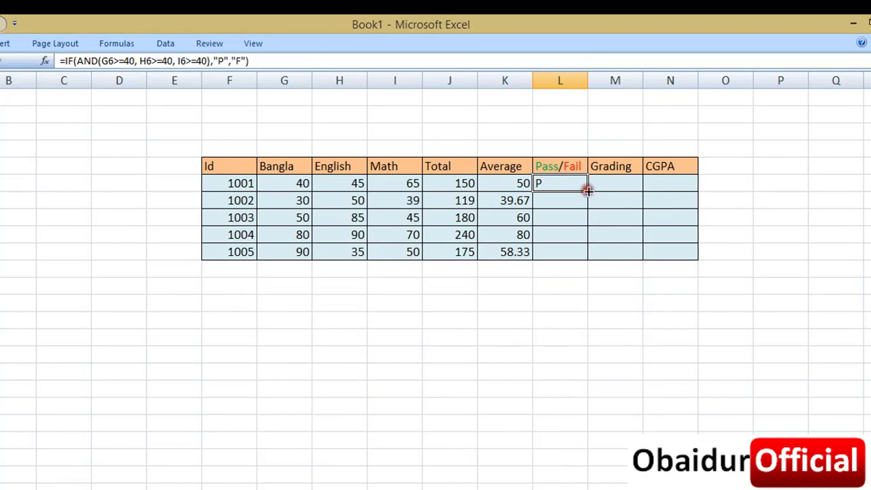
- Fill the L6 Pass/Fail formula down to L10, then reselect L6
{"action": "double_click", "coordinate": [587, 191]}
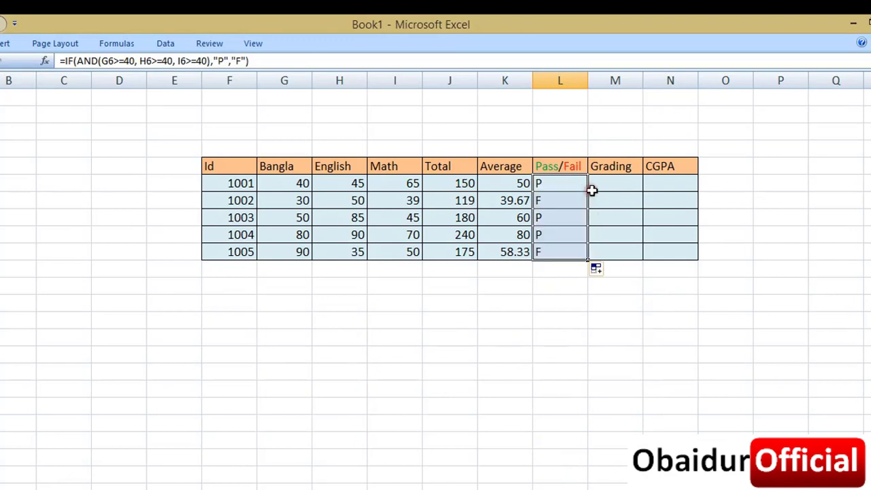
{"action": "left_click", "coordinate": [405, 305]}
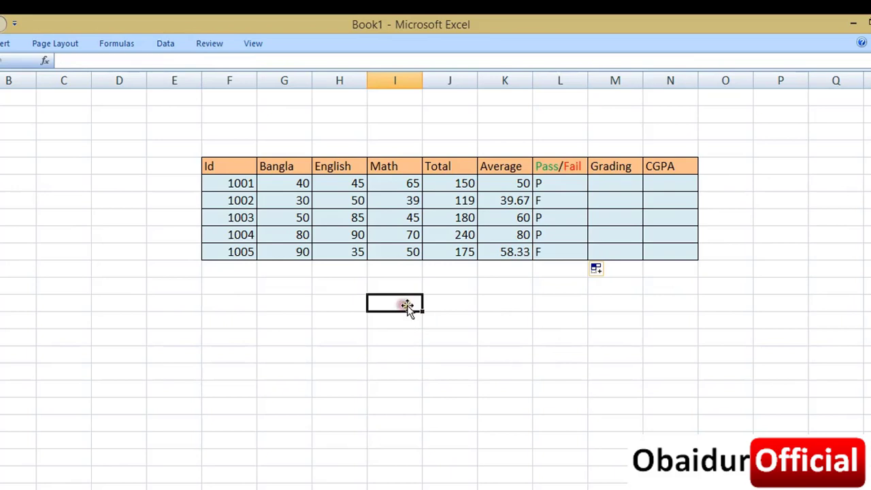
{"action": "left_click", "coordinate": [577, 187]}
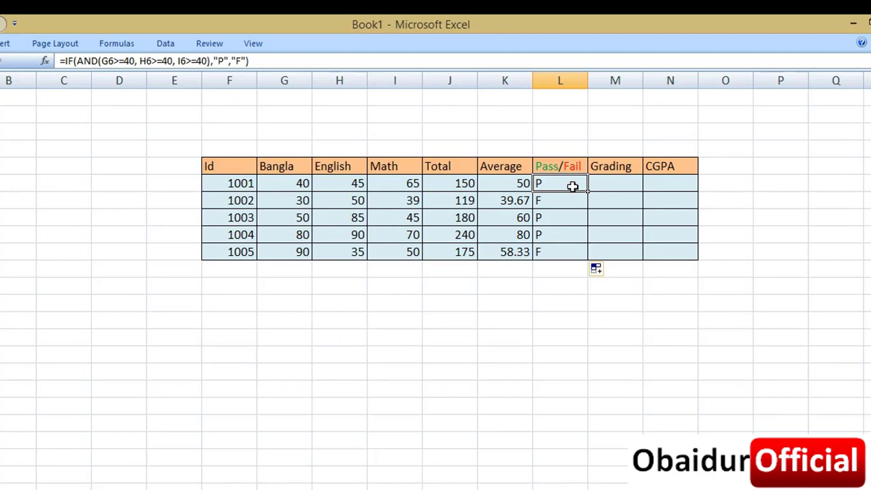
- Browse the Page Layout, Formulas, Insert, Review, Data and View ribbon tabs, ending on Home
{"action": "left_click", "coordinate": [72, 49]}
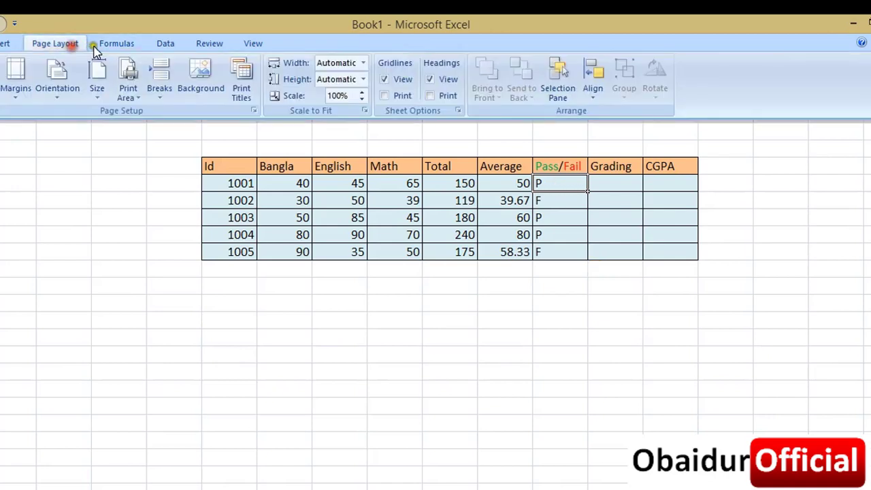
{"action": "left_click", "coordinate": [113, 43]}
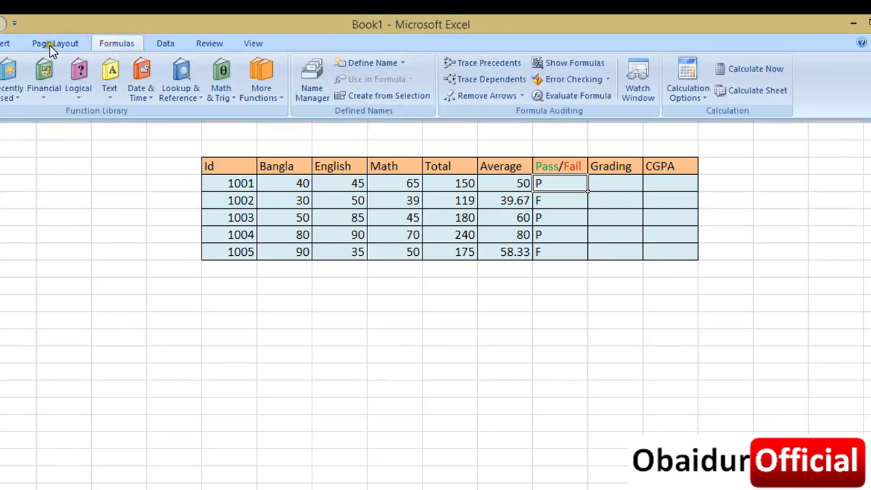
{"action": "left_click", "coordinate": [5, 44]}
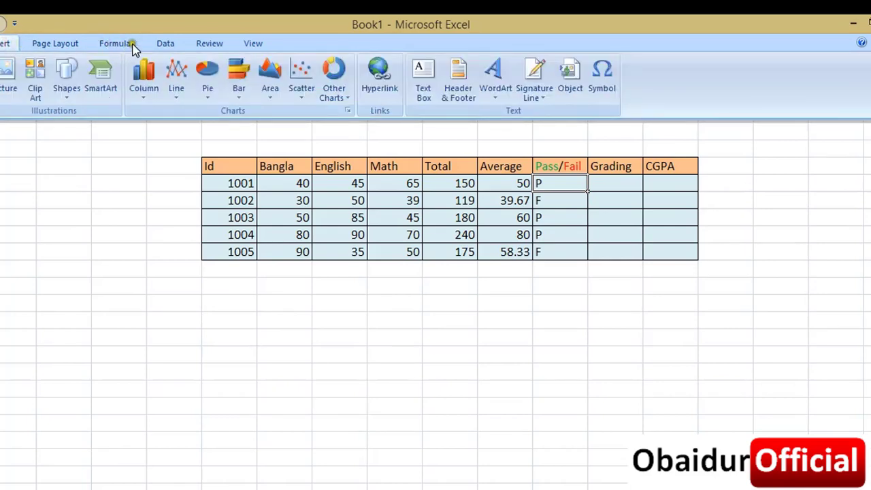
{"action": "left_click", "coordinate": [208, 45]}
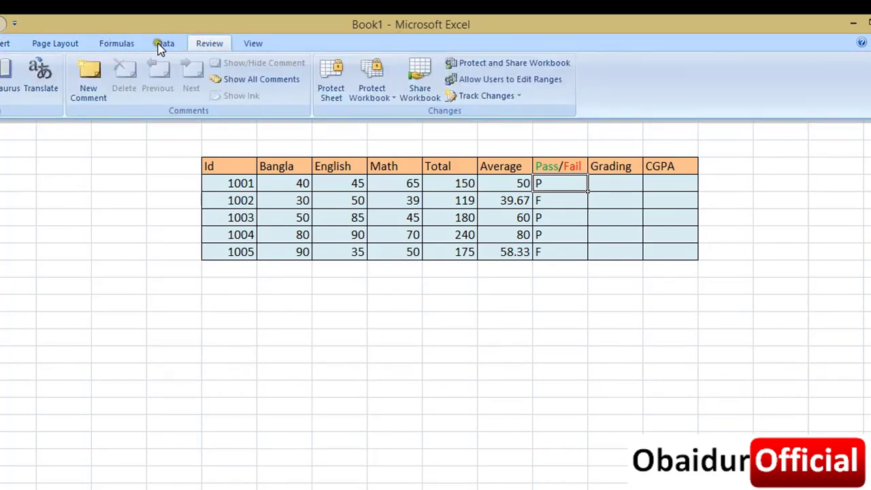
{"action": "left_click", "coordinate": [160, 46]}
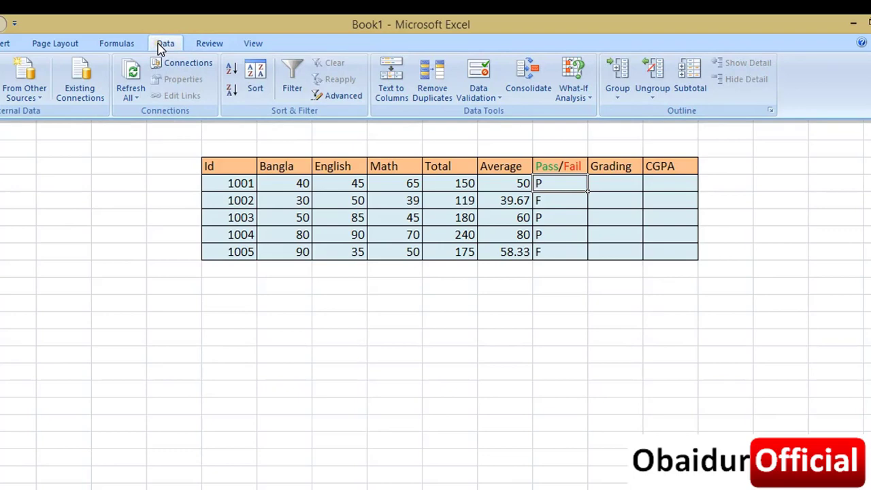
{"action": "left_click", "coordinate": [249, 44]}
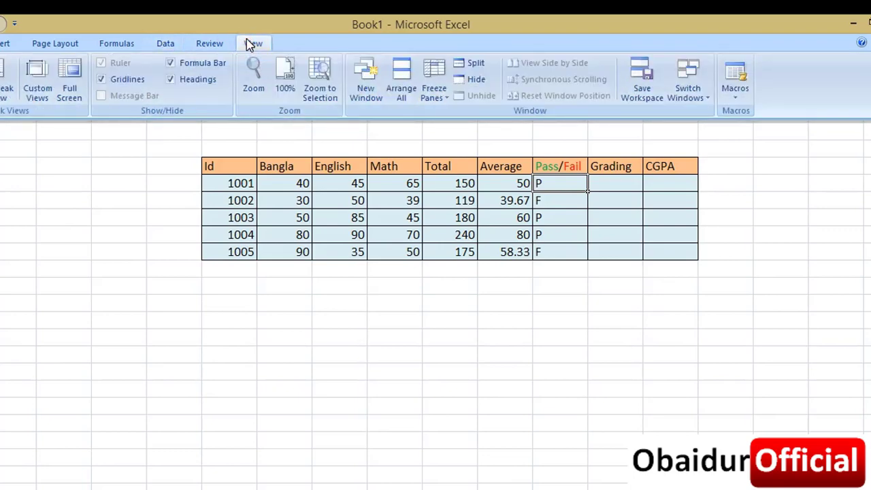
{"action": "left_click", "coordinate": [2, 43]}
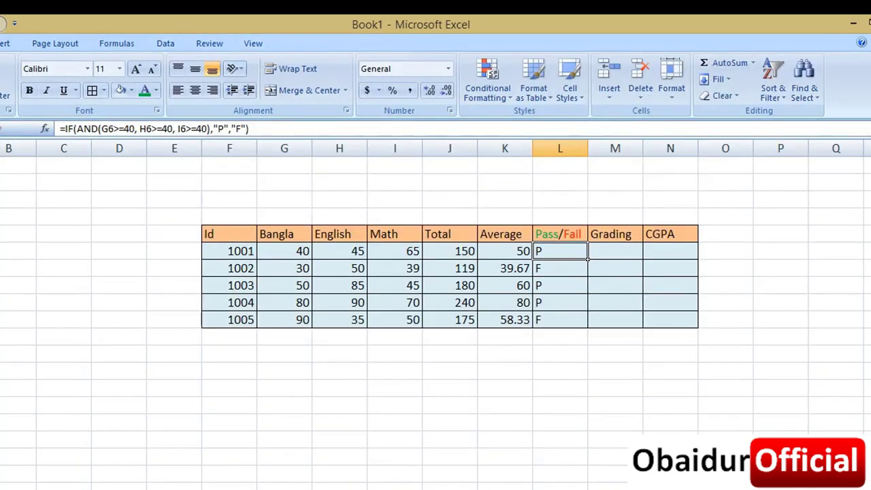
- Start a new conditional formatting rule for cells whose value equals P
{"action": "left_click", "coordinate": [507, 102]}
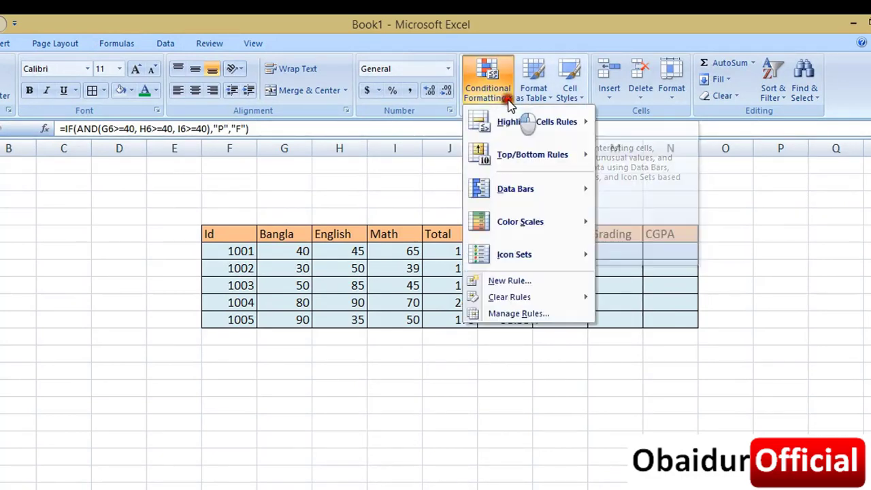
{"action": "mouse_move", "coordinate": [504, 257]}
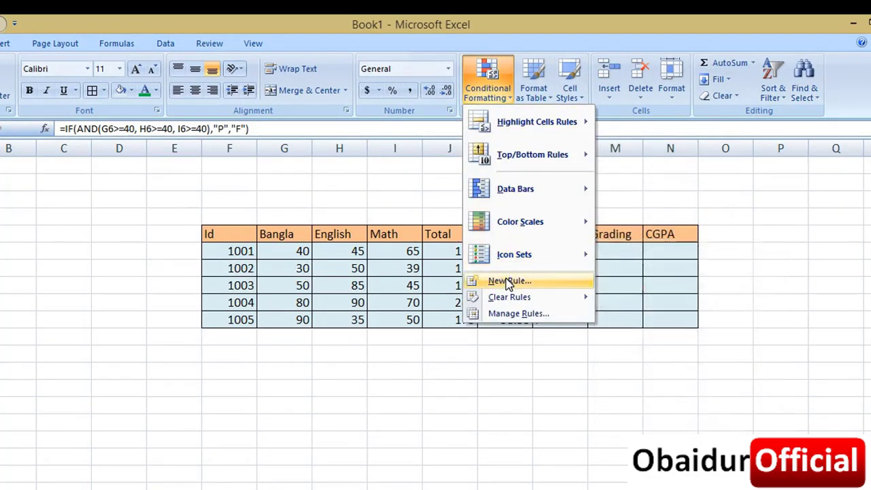
{"action": "left_click", "coordinate": [508, 281]}
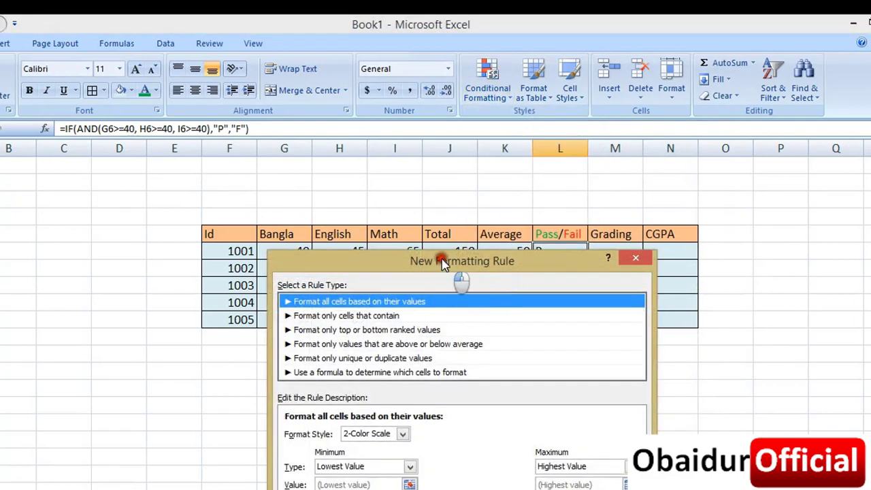
{"action": "left_click_drag", "start_coordinate": [443, 261], "coordinate": [443, 161]}
{"action": "left_click", "coordinate": [335, 215]}
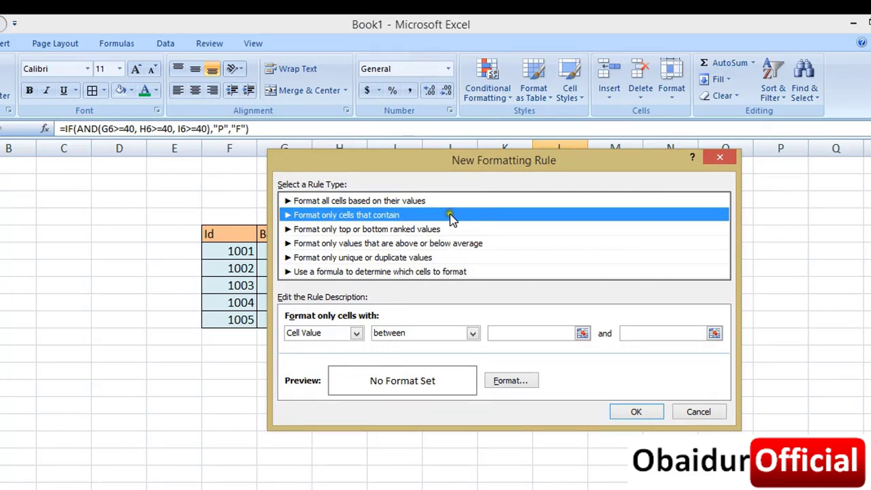
{"action": "left_click", "coordinate": [471, 333]}
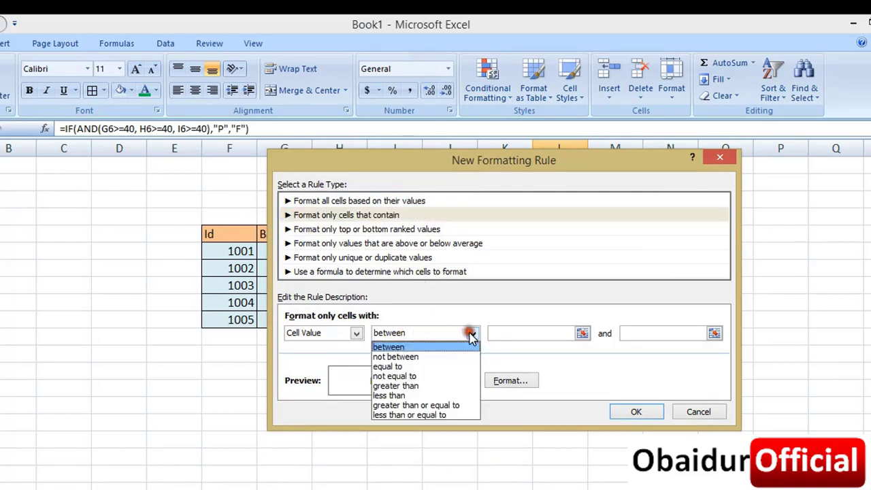
{"action": "left_click", "coordinate": [436, 366]}
{"action": "left_click", "coordinate": [541, 333]}
{"action": "type", "text": "P"}
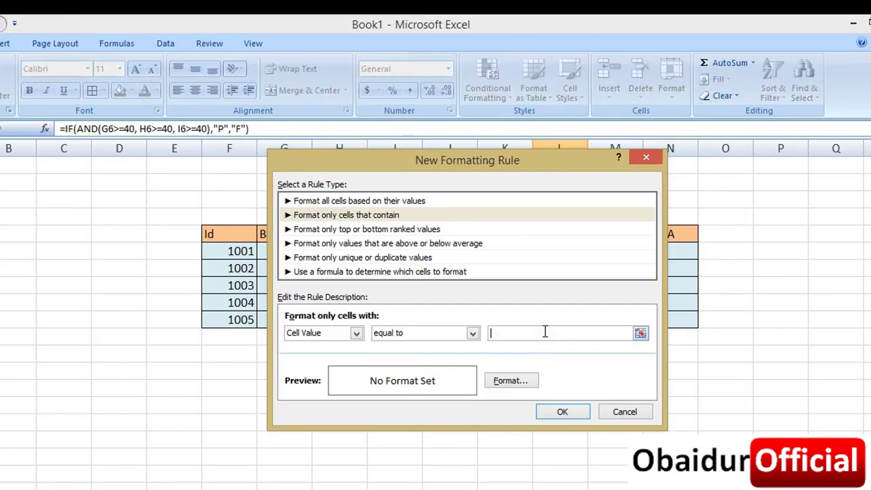
- Give the P rule a green font, save it, and fill L6 down to L10
{"action": "left_click", "coordinate": [514, 381]}
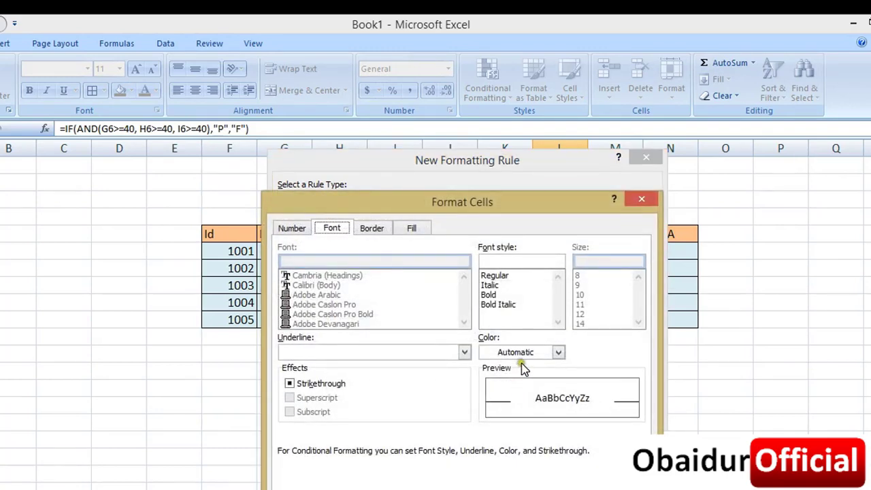
{"action": "left_click", "coordinate": [558, 352]}
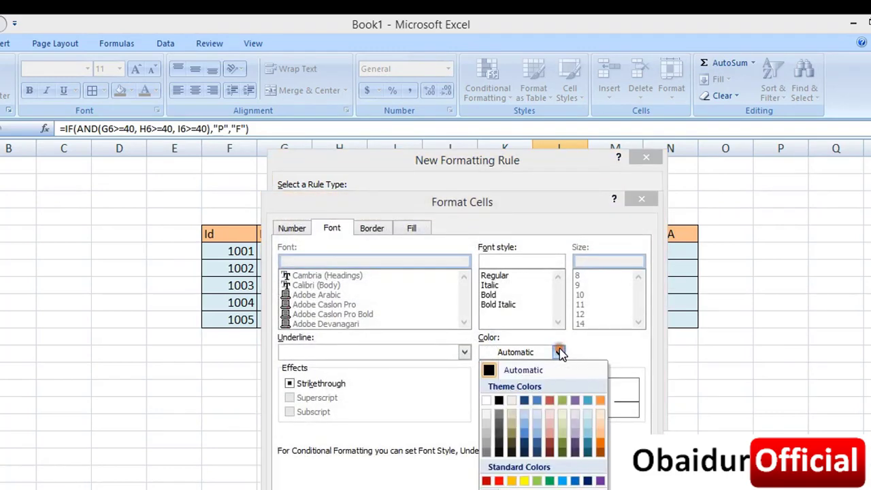
{"action": "left_click", "coordinate": [550, 482]}
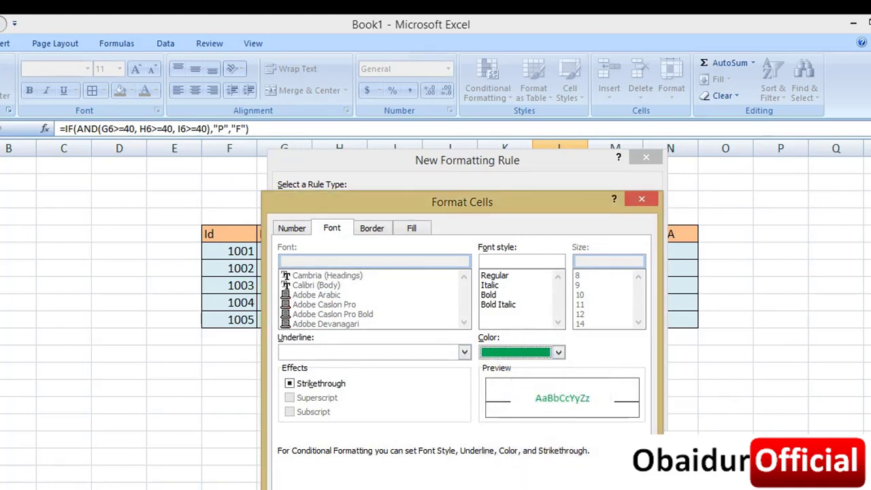
{"action": "left_click", "coordinate": [558, 485]}
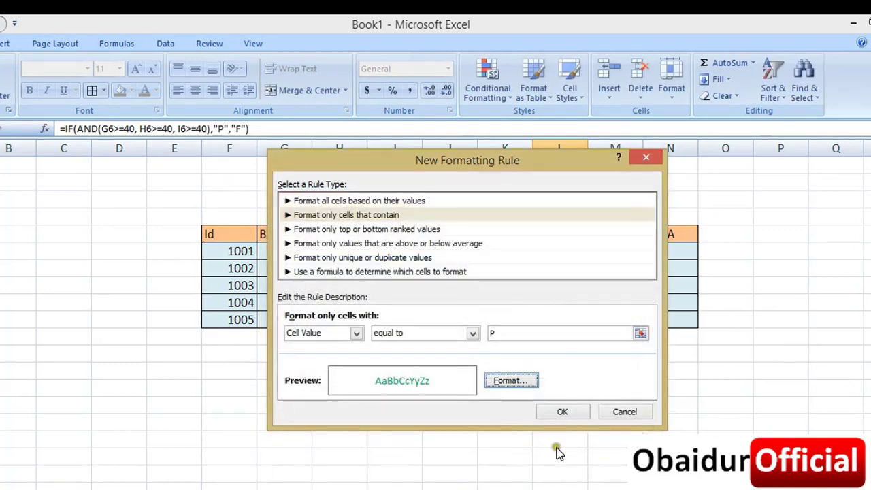
{"action": "left_click", "coordinate": [564, 413]}
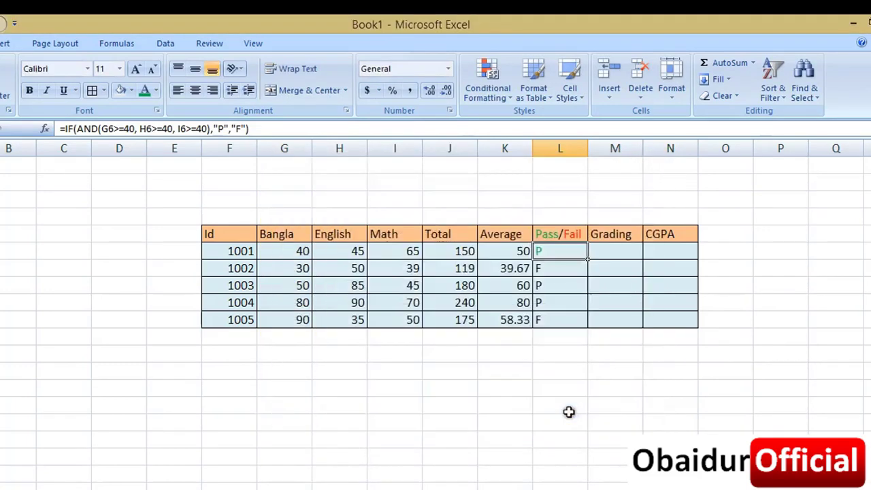
{"action": "double_click", "coordinate": [588, 258]}
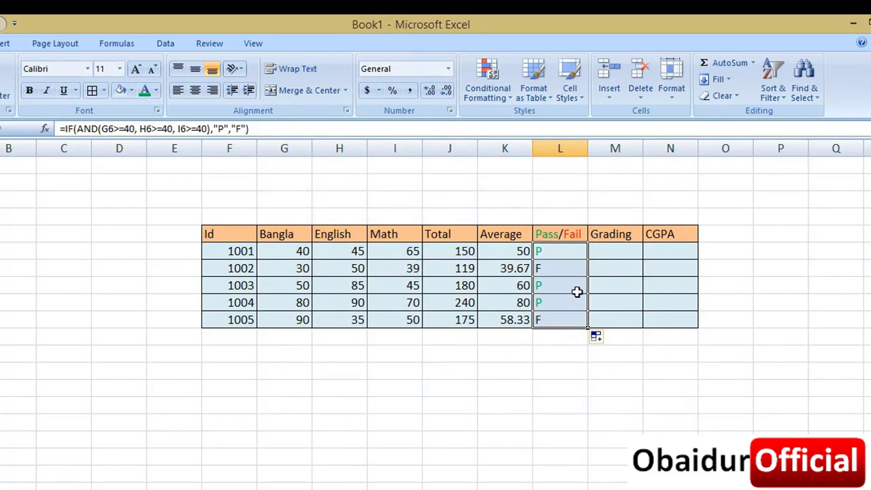
- With L6 selected, create a new conditional formatting rule for cell values equal to F
{"action": "left_click", "coordinate": [574, 251]}
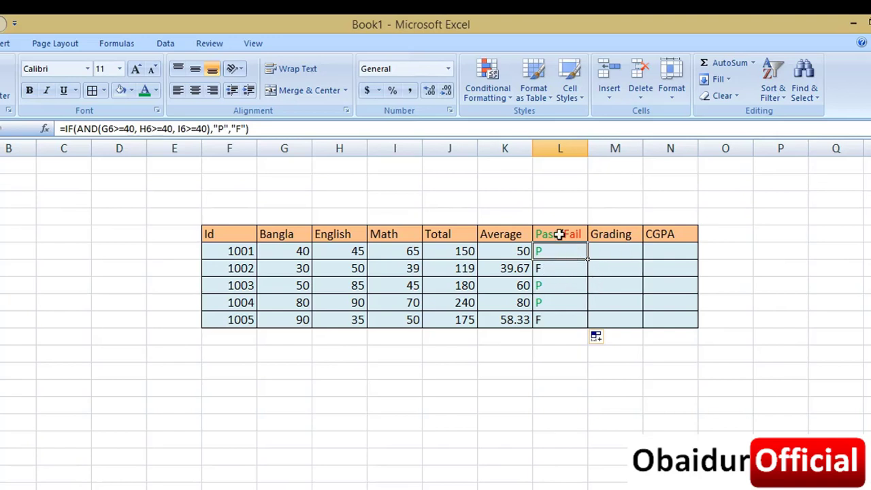
{"action": "left_click", "coordinate": [499, 99]}
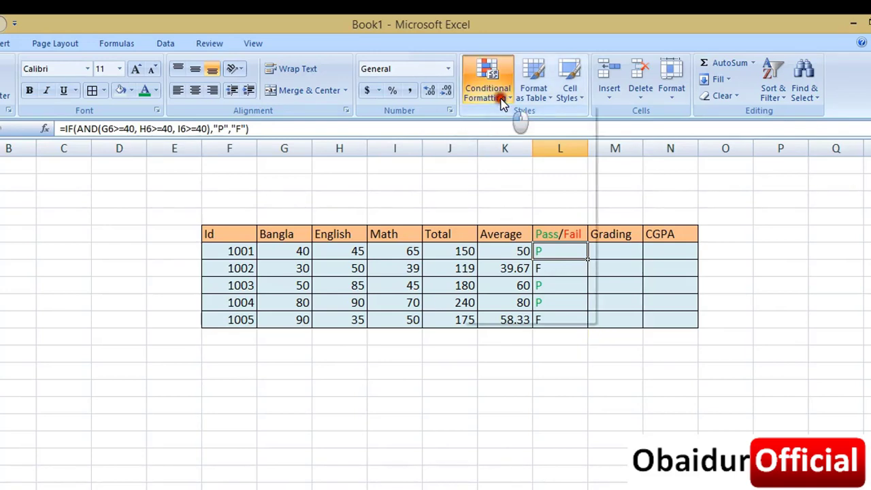
{"action": "left_click", "coordinate": [507, 280]}
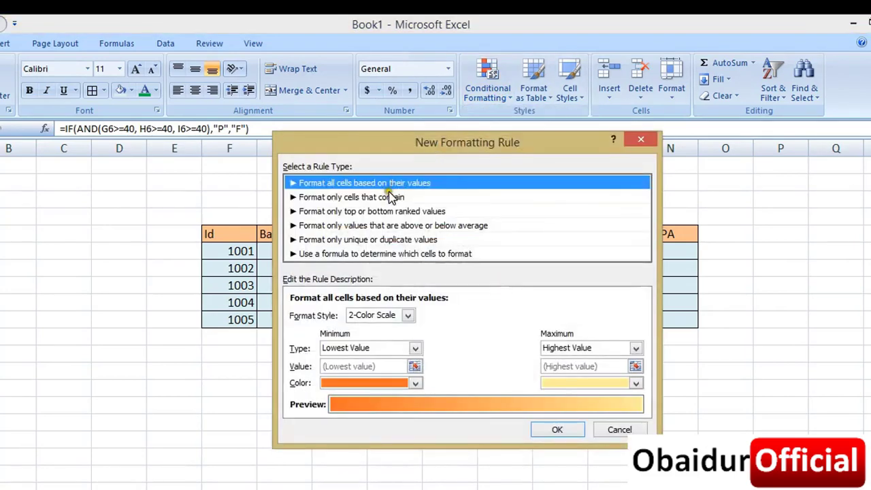
{"action": "left_click", "coordinate": [388, 197]}
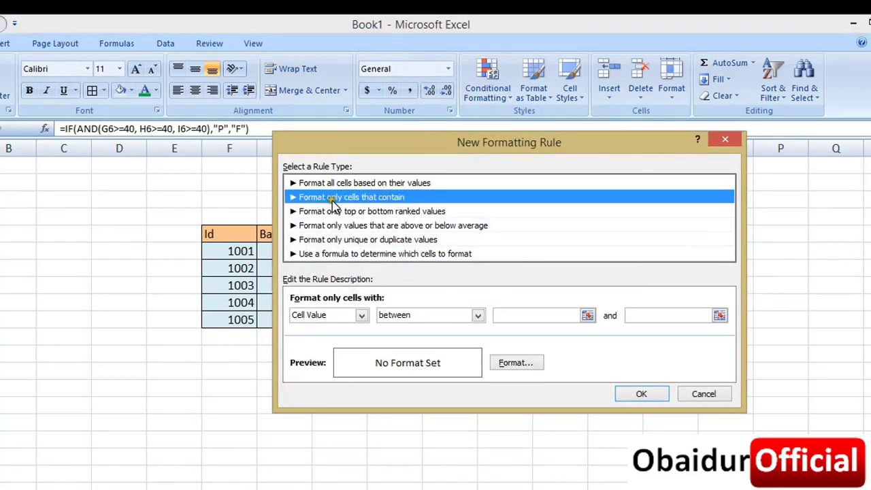
{"action": "left_click", "coordinate": [477, 315]}
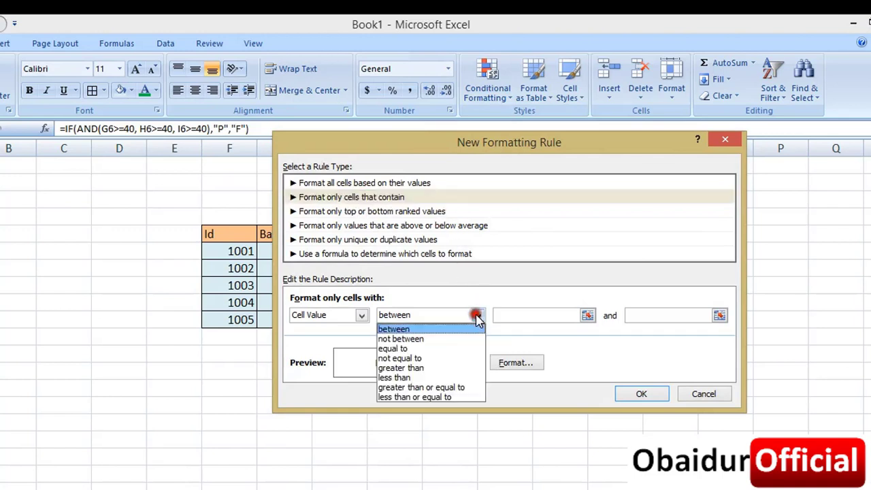
{"action": "left_click", "coordinate": [441, 348]}
{"action": "left_click", "coordinate": [519, 316]}
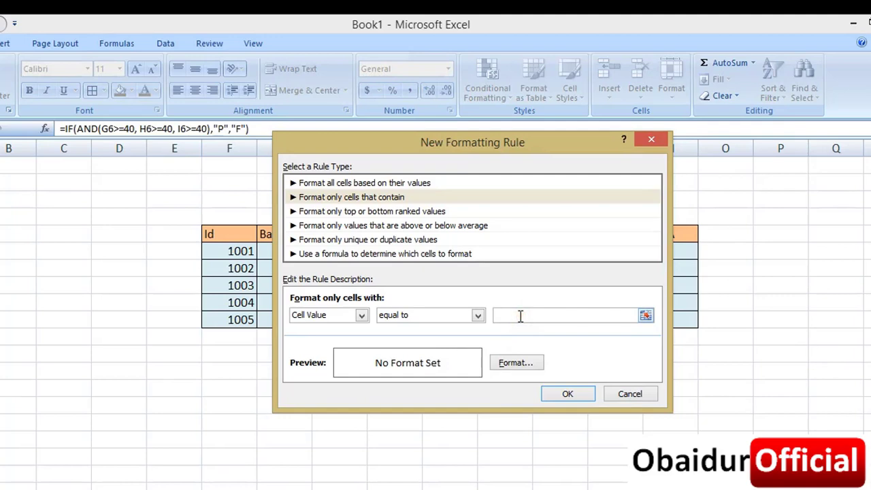
{"action": "type", "text": "F"}
- Give the F rule a red font, apply it, and fill L6 down to L10
{"action": "left_click", "coordinate": [521, 363]}
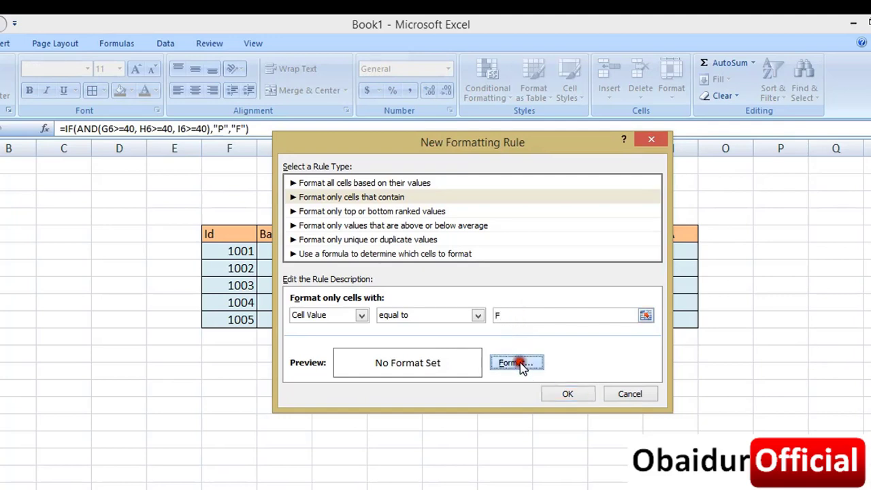
{"action": "left_click", "coordinate": [564, 254]}
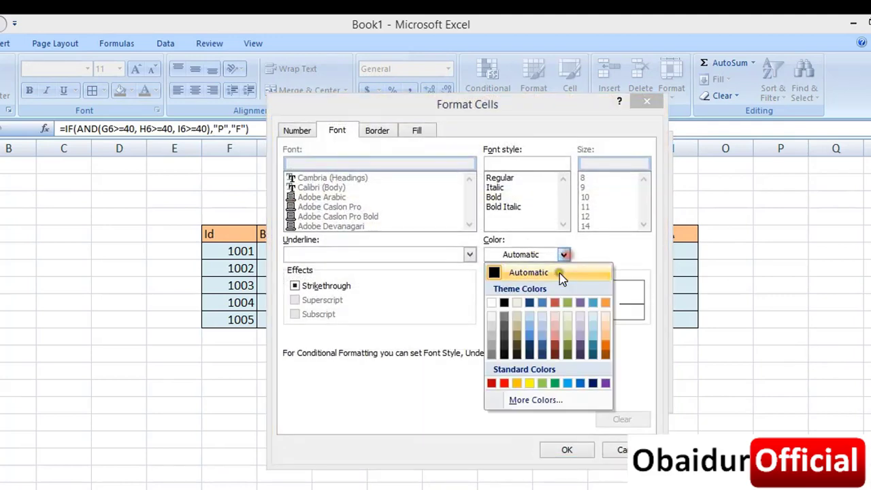
{"action": "left_click", "coordinate": [505, 383]}
{"action": "left_click", "coordinate": [579, 449]}
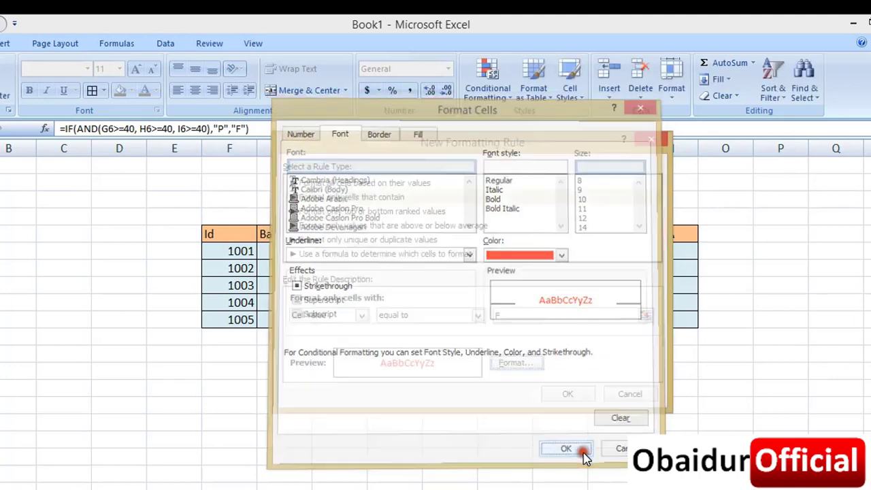
{"action": "left_click", "coordinate": [579, 394]}
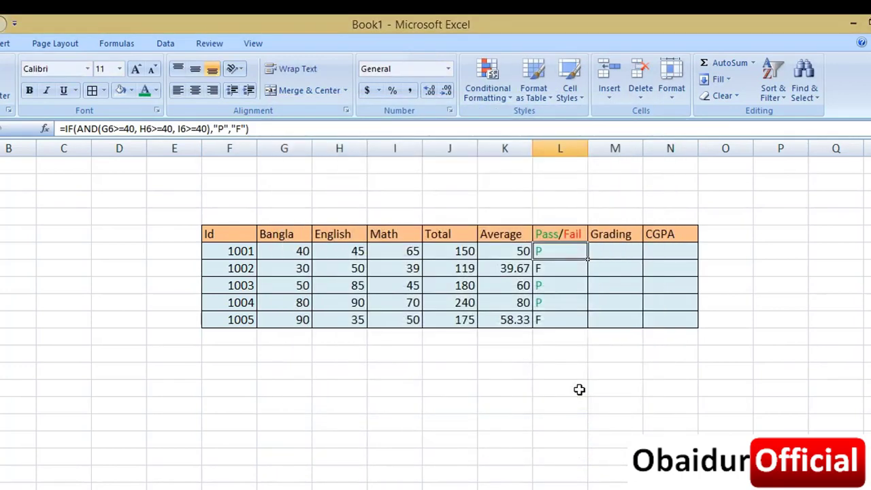
{"action": "double_click", "coordinate": [588, 258]}
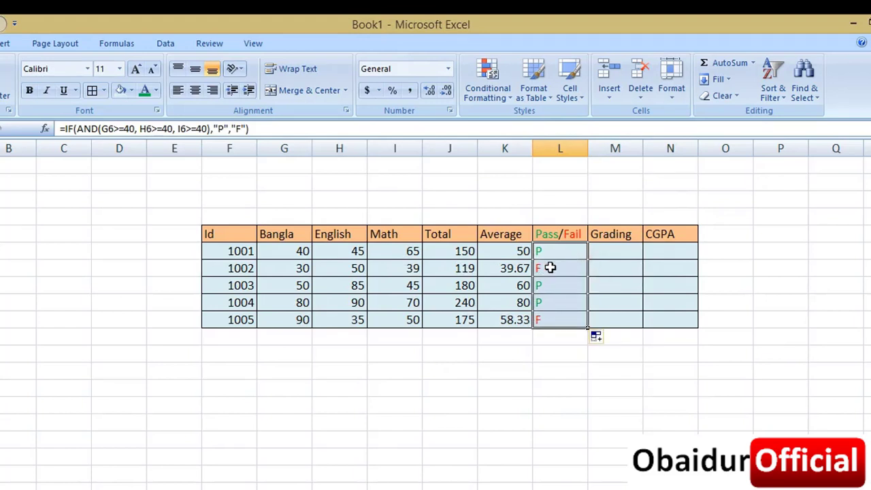
{"action": "left_click", "coordinate": [609, 252]}
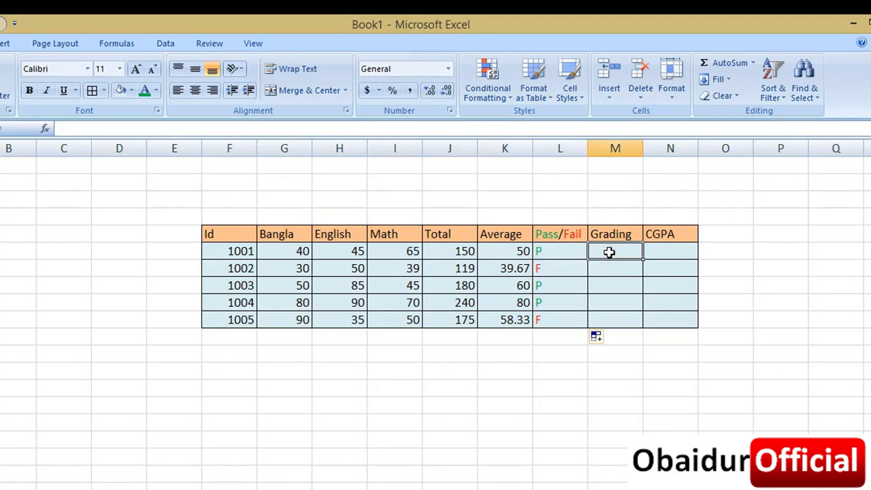
- In Word, replace the old requirement line with 'Equal or more than 40 , less than 60 = C'
{"action": "key", "text": "alt+Tab"}
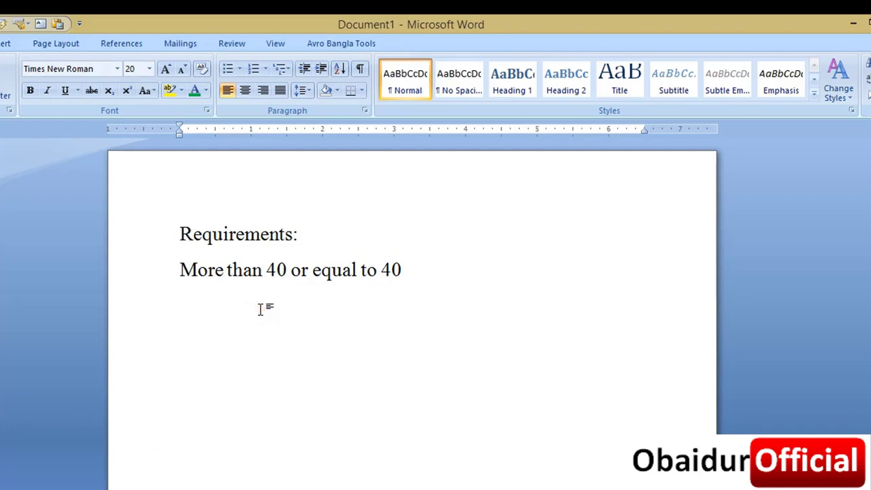
{"action": "left_click_drag", "start_coordinate": [405, 270], "coordinate": [129, 279]}
{"action": "key", "text": "BackSpace"}
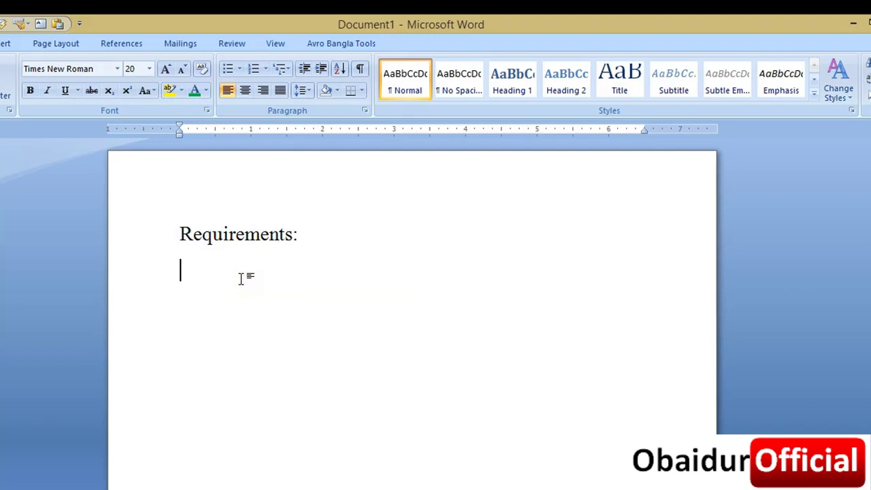
{"action": "type", "text": "equal"}
{"action": "key", "text": "BackSpace"}
{"action": "key", "text": "BackSpace"}
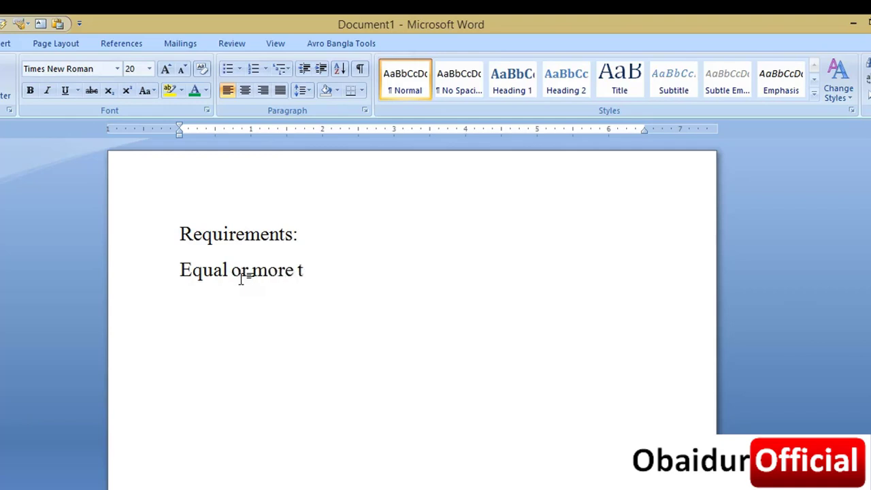
{"action": "type", "text": "40 , less than 60 = C"}
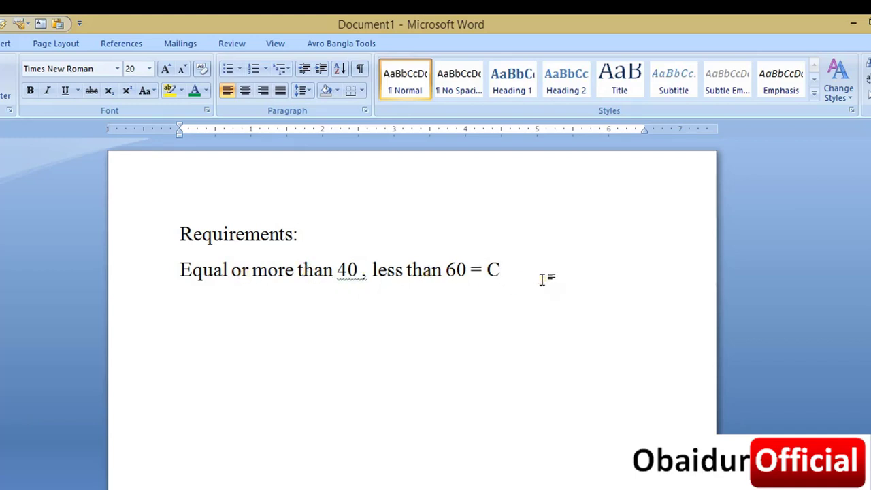
{"action": "mouse_move", "coordinate": [181, 270]}
{"action": "left_mouse_down"}
{"action": "mouse_move", "coordinate": [444, 276]}
{"action": "mouse_move", "coordinate": [476, 294]}
{"action": "left_mouse_up"}
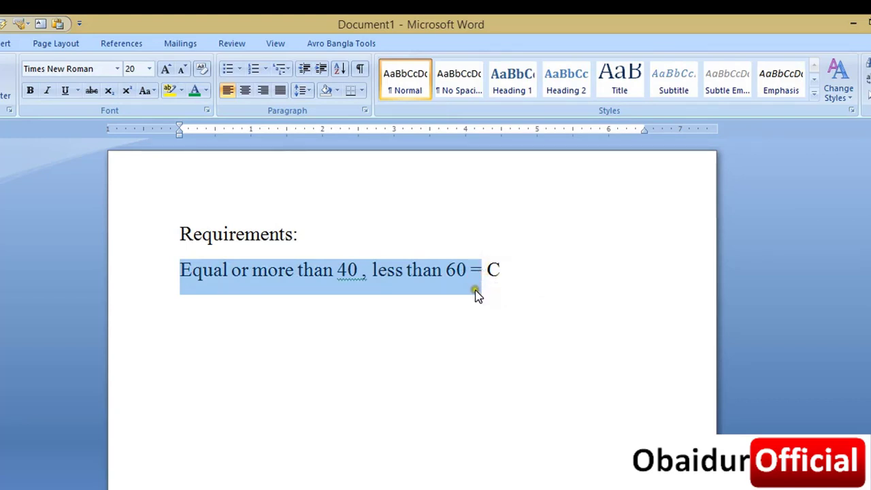
- Copy the C rule to a new line and edit it to 'Equal or more than 60 , less than 80 = B'
{"action": "key", "text": "ctrl+c"}
{"action": "left_click", "coordinate": [326, 323]}
{"action": "key", "text": "ctrl+v"}
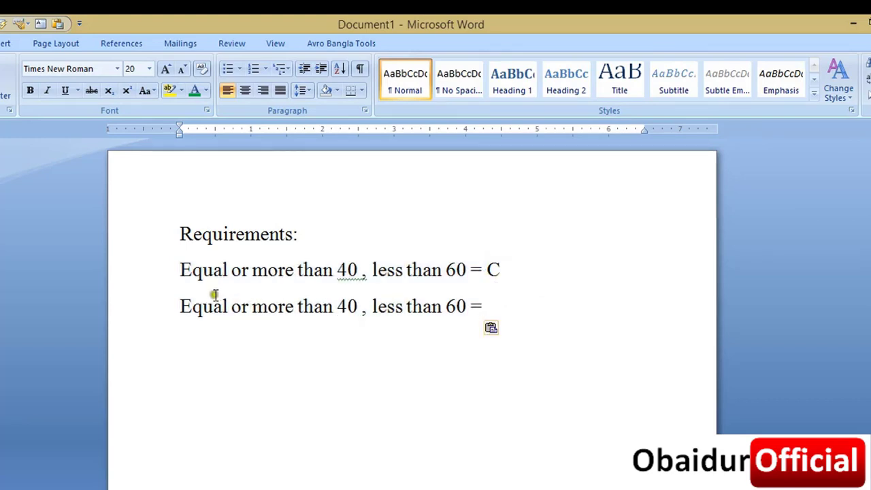
{"action": "left_click", "coordinate": [347, 306]}
{"action": "key", "text": "BackSpace"}
{"action": "type", "text": "6"}
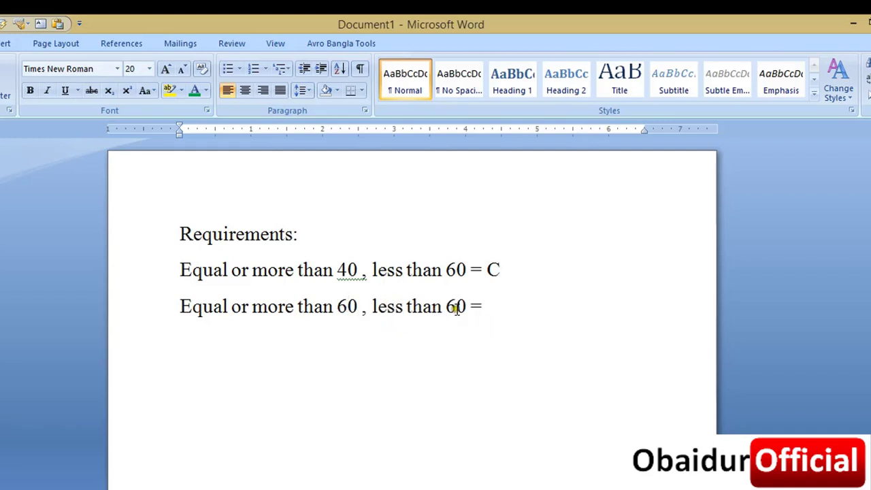
{"action": "key", "text": "BackSpace"}
{"action": "type", "text": "8"}
{"action": "left_click", "coordinate": [494, 308]}
{"action": "type", "text": "B"}
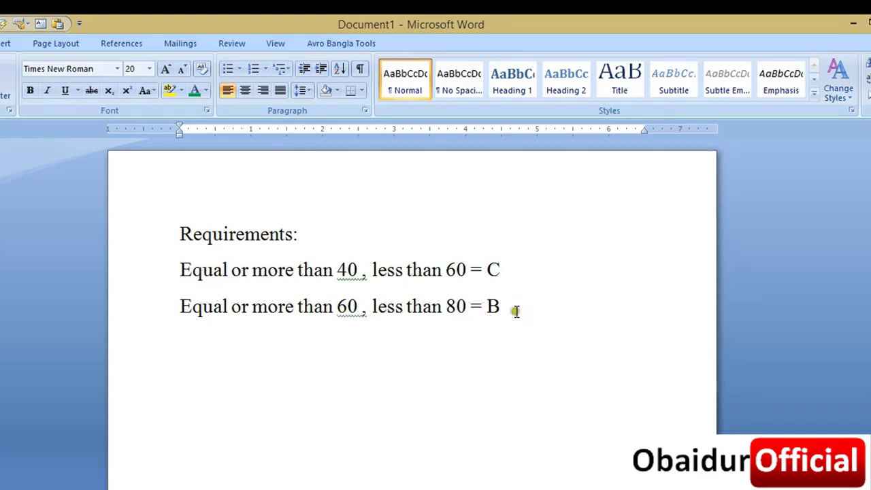
{"action": "key", "text": "Return"}
- Paste a third line and edit it to 'Equal or more than 80 , less than 100 = A'
{"action": "key", "text": "ctrl+v"}
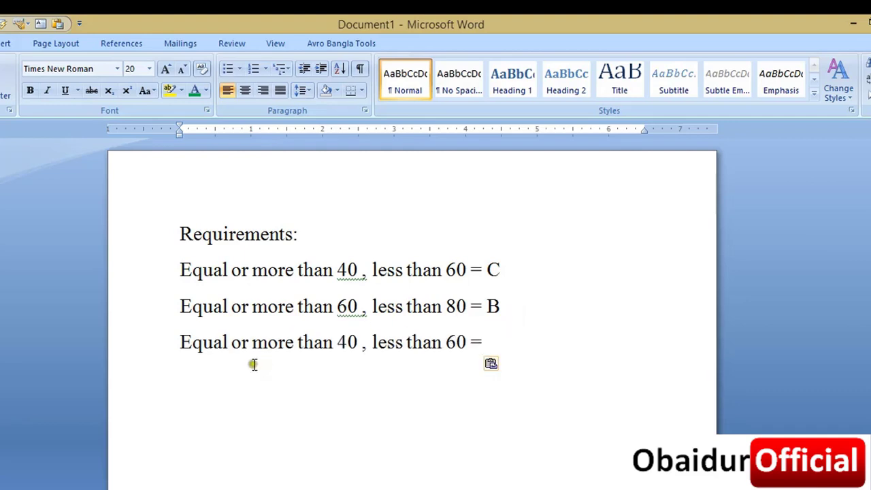
{"action": "left_click", "coordinate": [349, 342]}
{"action": "key", "text": "BackSpace"}
{"action": "type", "text": "8"}
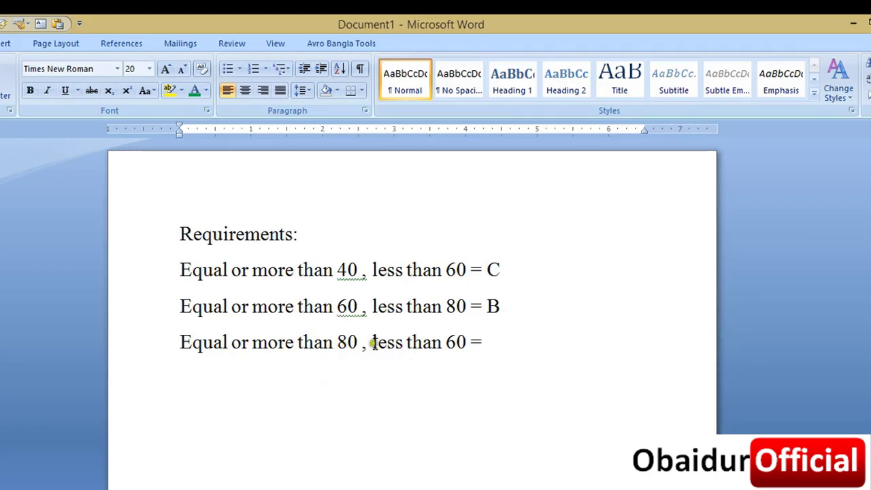
{"action": "left_click", "coordinate": [455, 343]}
{"action": "key", "text": "BackSpace"}
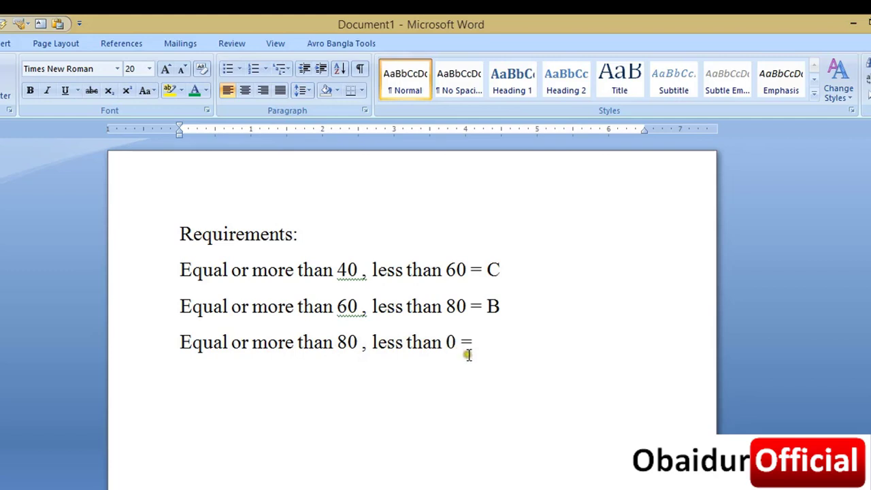
{"action": "type", "text": "10"}
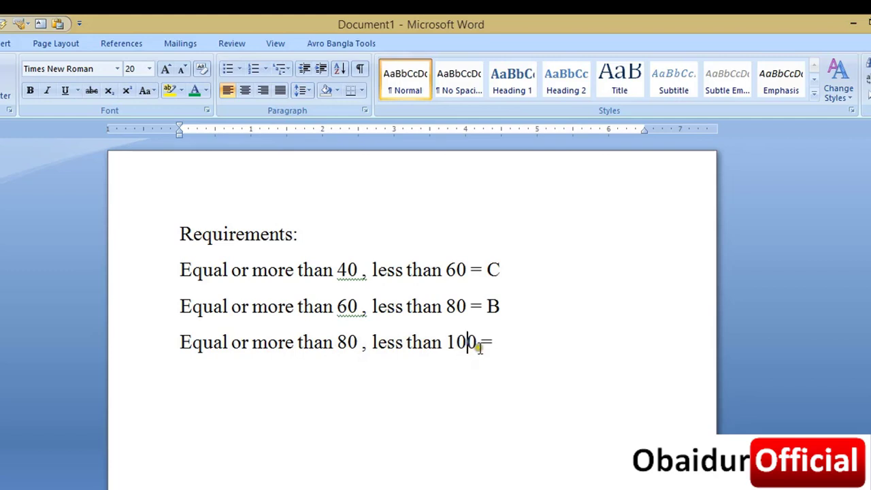
{"action": "left_click", "coordinate": [507, 342]}
{"action": "type", "text": "A"}
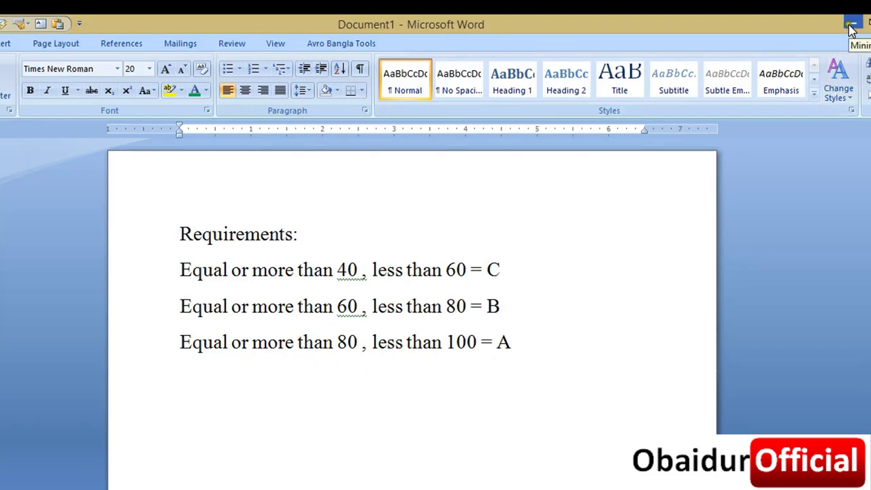
- Shrink the Word window, reposition it, and return to the Excel marks table's Grading cell
{"action": "left_click", "coordinate": [851, 30]}
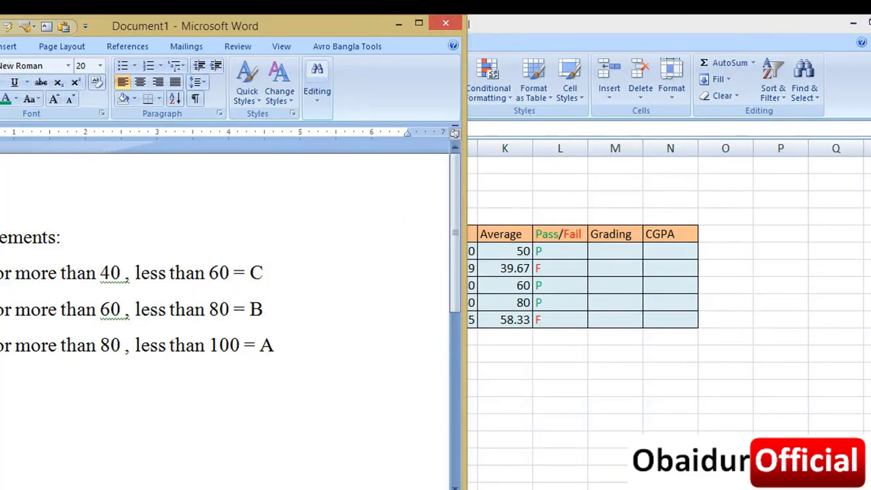
{"action": "left_click_drag", "start_coordinate": [2, 15], "coordinate": [131, 136]}
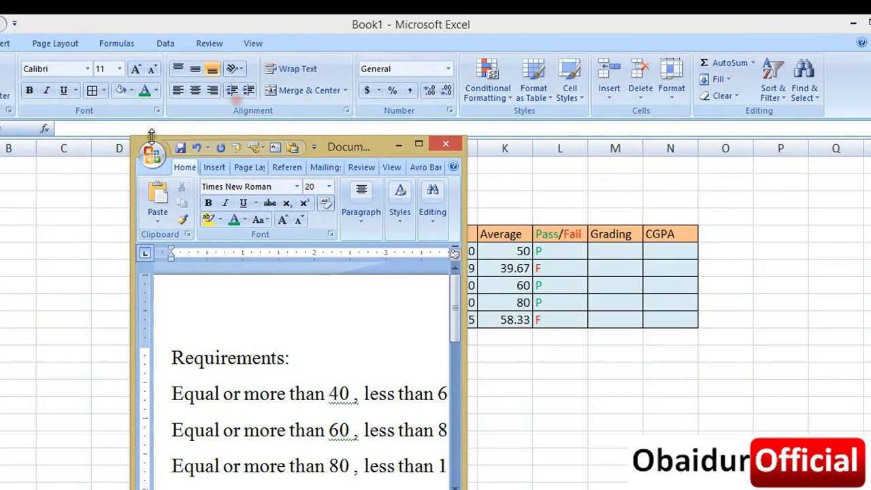
{"action": "left_click_drag", "start_coordinate": [131, 136], "coordinate": [20, 101]}
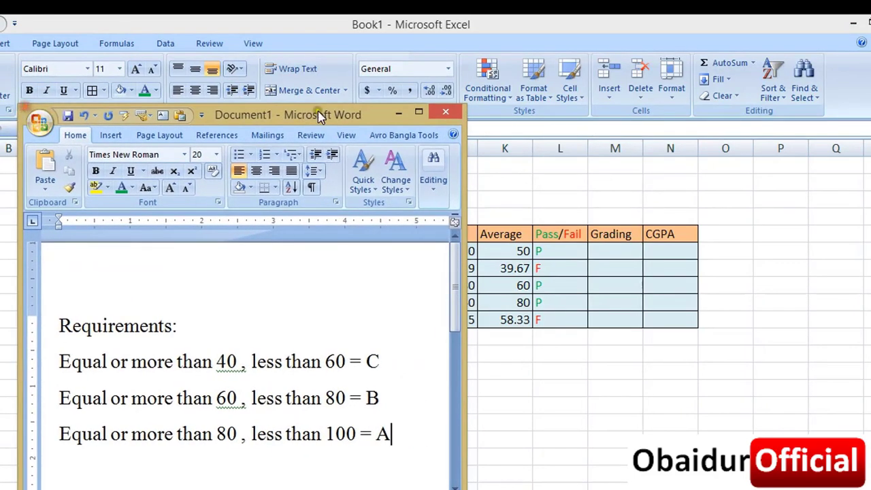
{"action": "mouse_move", "coordinate": [322, 115]}
{"action": "left_mouse_down"}
{"action": "mouse_move", "coordinate": [211, 101]}
{"action": "mouse_move", "coordinate": [187, 88]}
{"action": "left_mouse_up"}
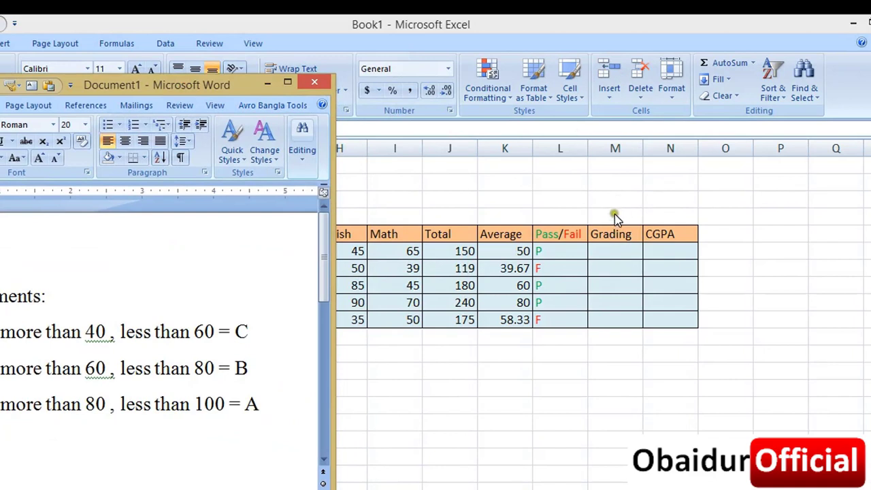
{"action": "left_click", "coordinate": [590, 253]}
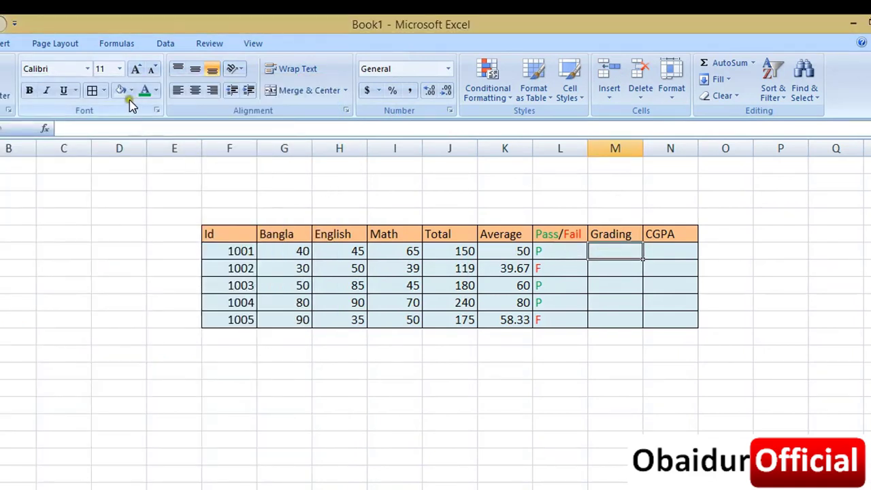
{"action": "left_click", "coordinate": [21, 131]}
- Start an IF in M6 whose AND test checks K6>=40 and K6<60
{"action": "left_click", "coordinate": [45, 129]}
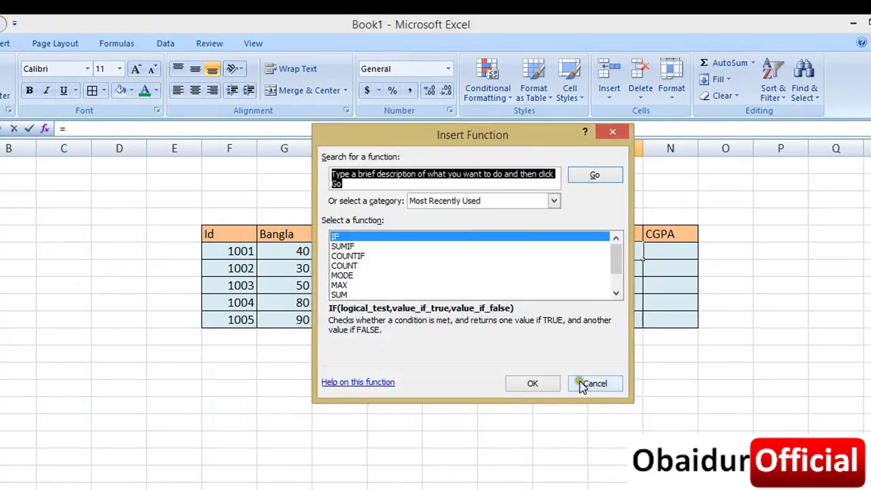
{"action": "left_click", "coordinate": [540, 384]}
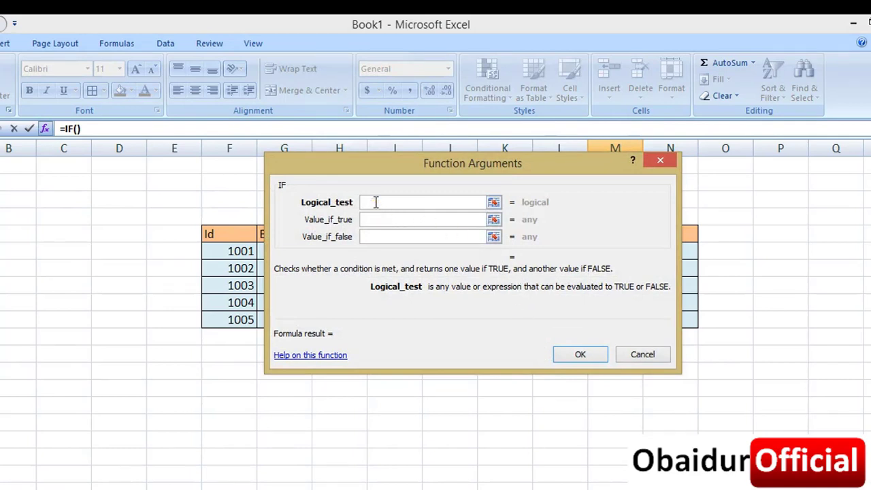
{"action": "type", "text": "and("}
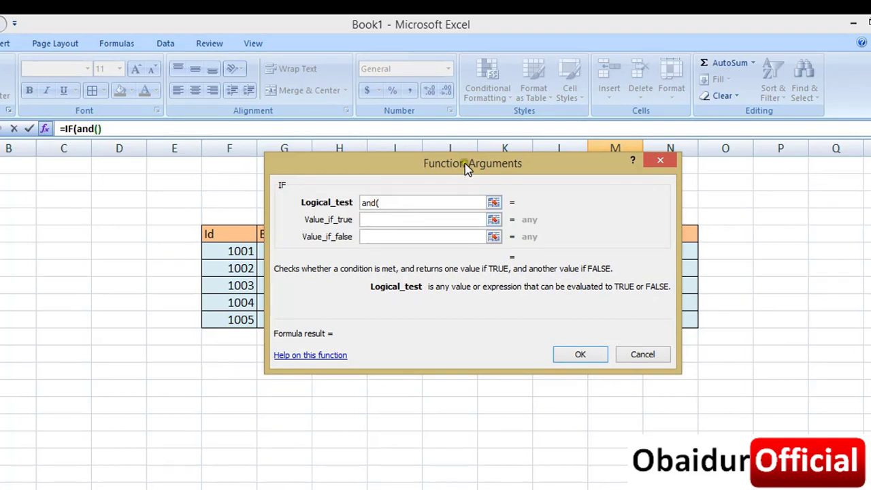
{"action": "left_click_drag", "start_coordinate": [467, 163], "coordinate": [450, 320]}
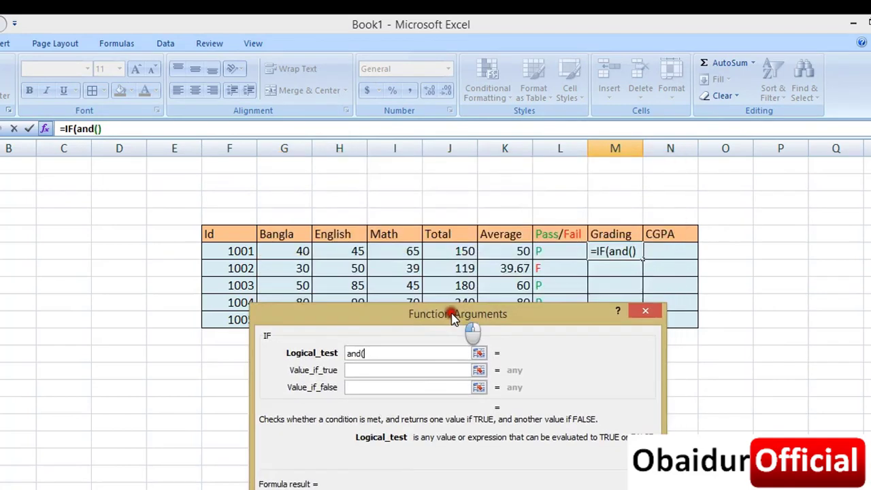
{"action": "left_click", "coordinate": [504, 251]}
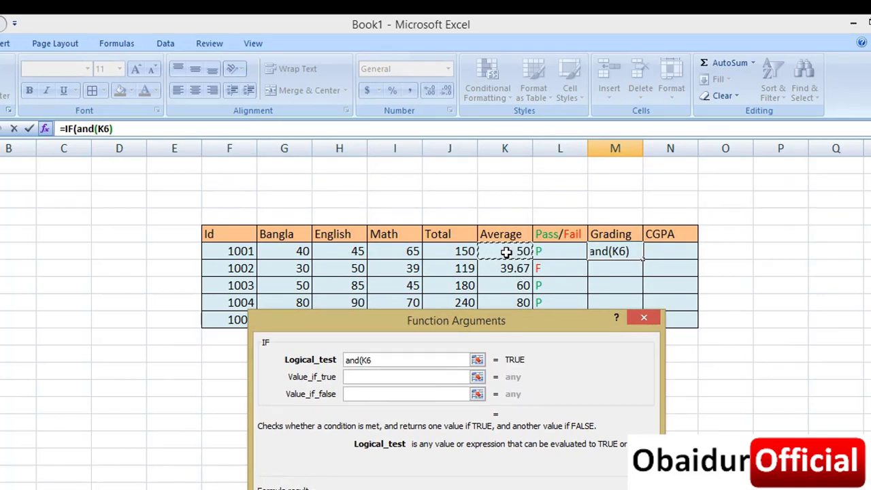
{"action": "type", "text": ">"}
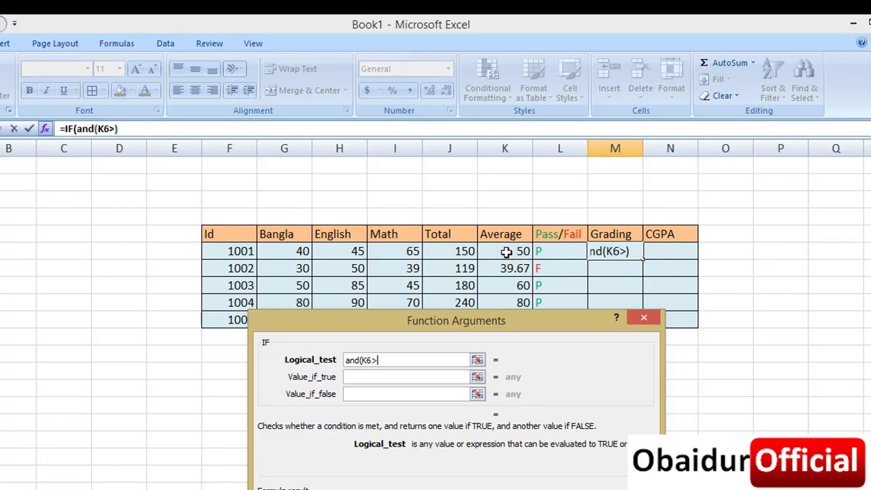
{"action": "type", "text": "="}
{"action": "type", "text": "40,"}
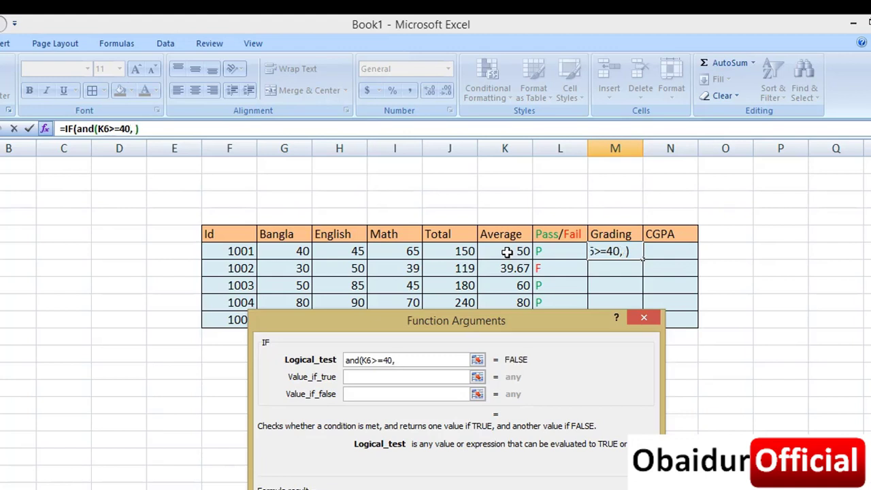
{"action": "left_click", "coordinate": [508, 252]}
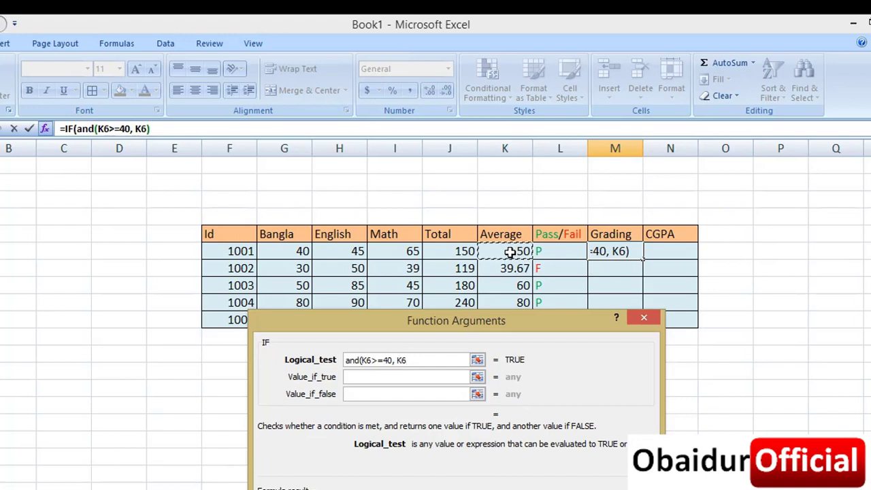
{"action": "type", "text": "<"}
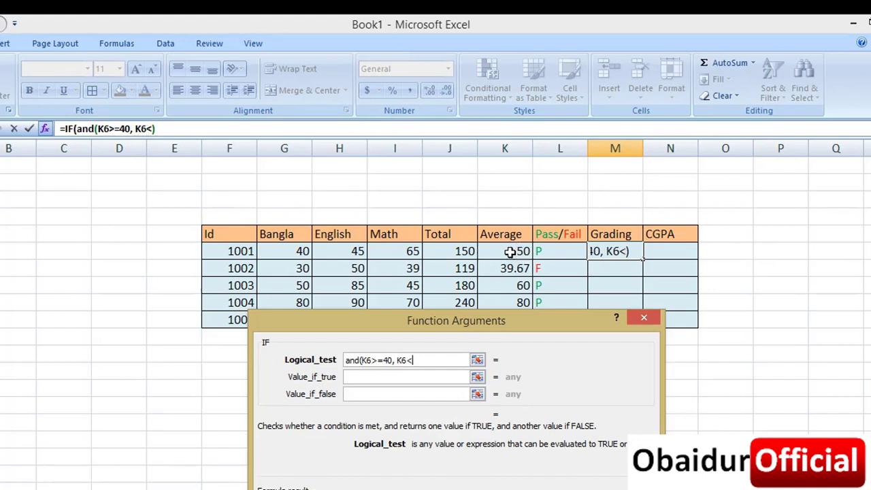
{"action": "type", "text": "60"}
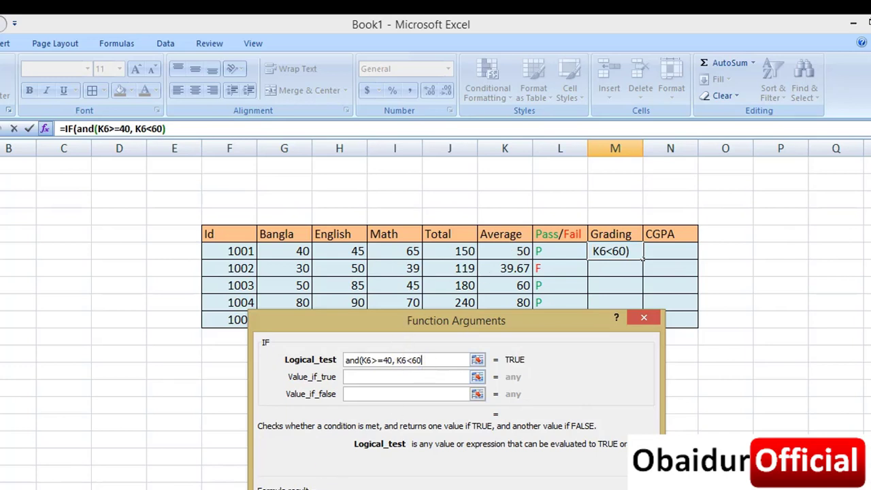
- Return "C" when true and add L6="P" as the third AND condition
{"action": "left_click", "coordinate": [41, 476]}
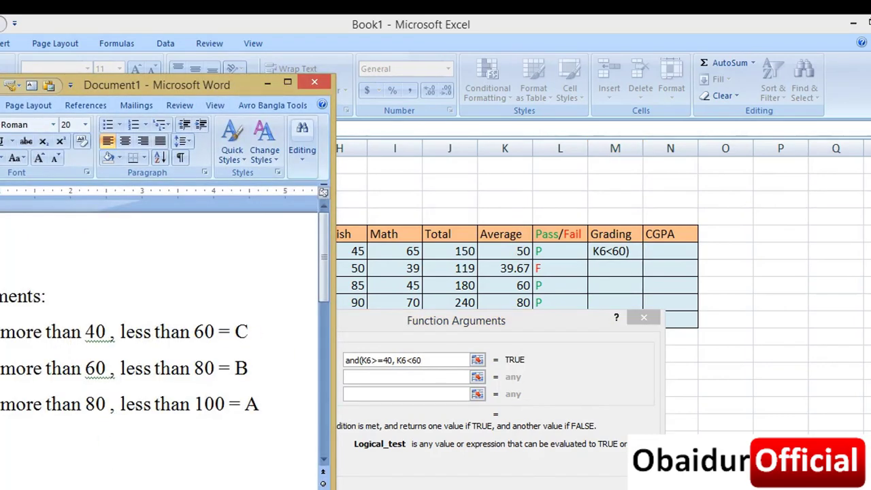
{"action": "left_click", "coordinate": [41, 476]}
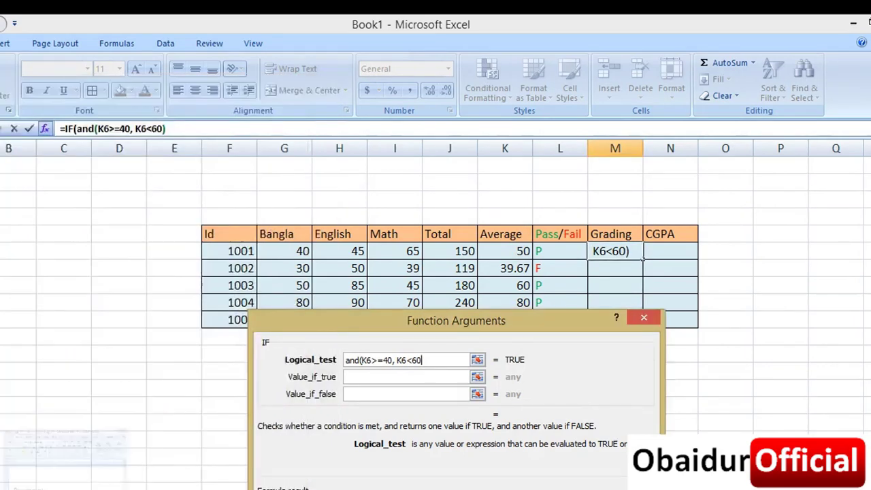
{"action": "left_click", "coordinate": [382, 376]}
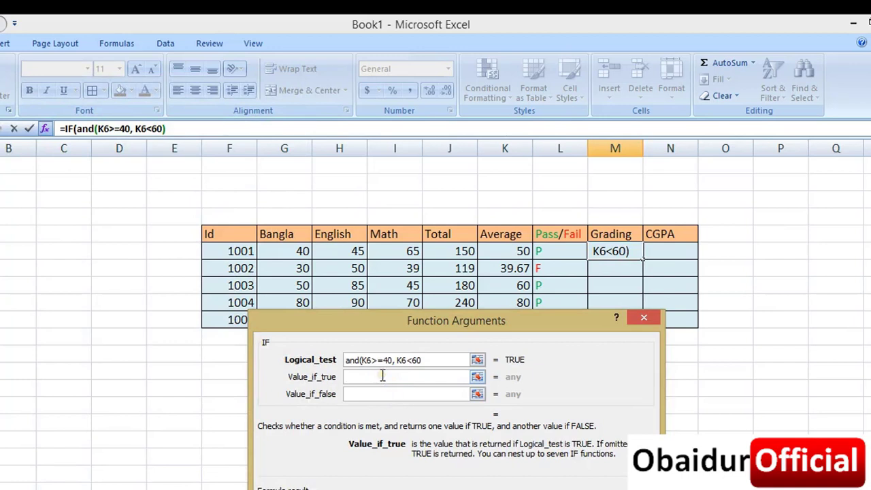
{"action": "type", "text": "C"}
{"action": "left_click", "coordinate": [430, 359]}
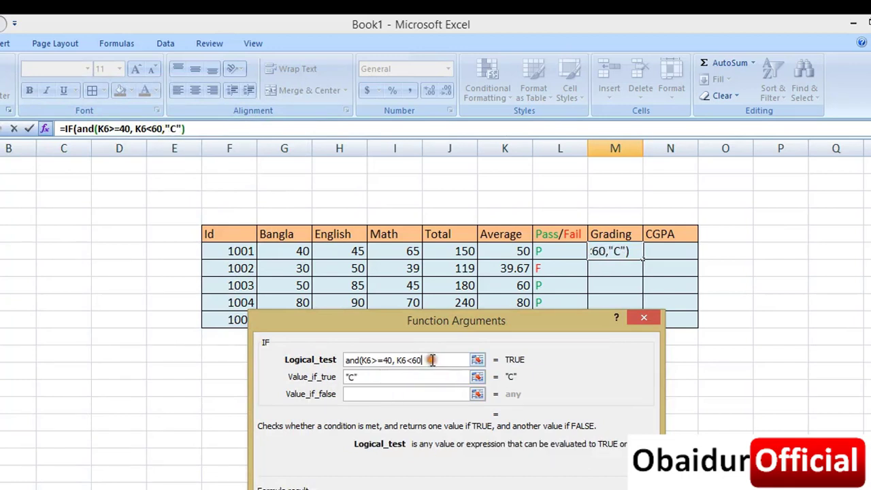
{"action": "type", "text": ","}
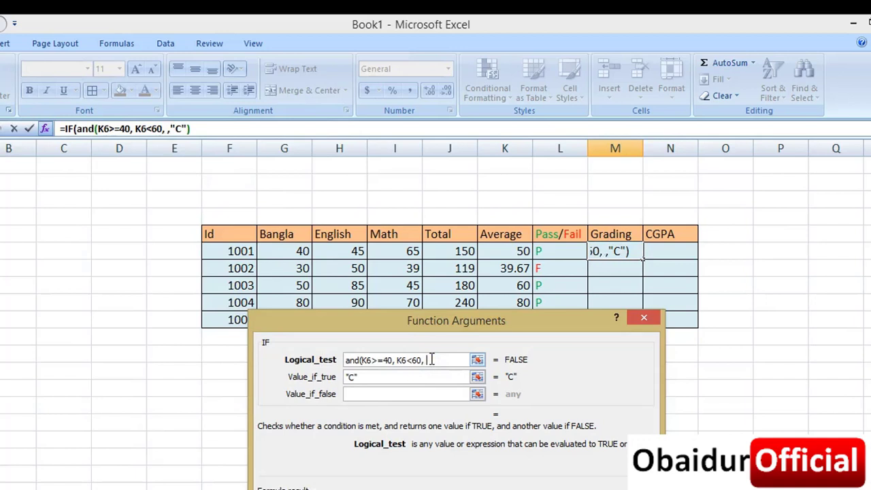
{"action": "left_click", "coordinate": [554, 251]}
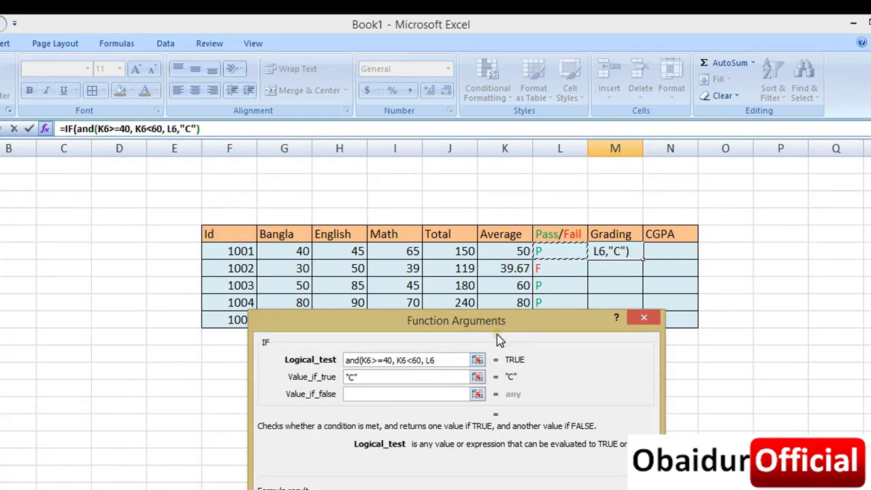
{"action": "type", "text": "="}
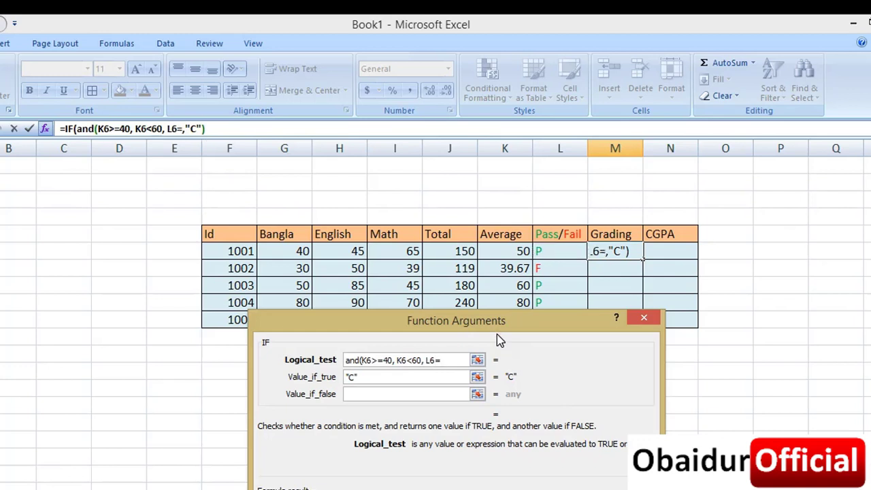
{"action": "type", "text": "\"P"}
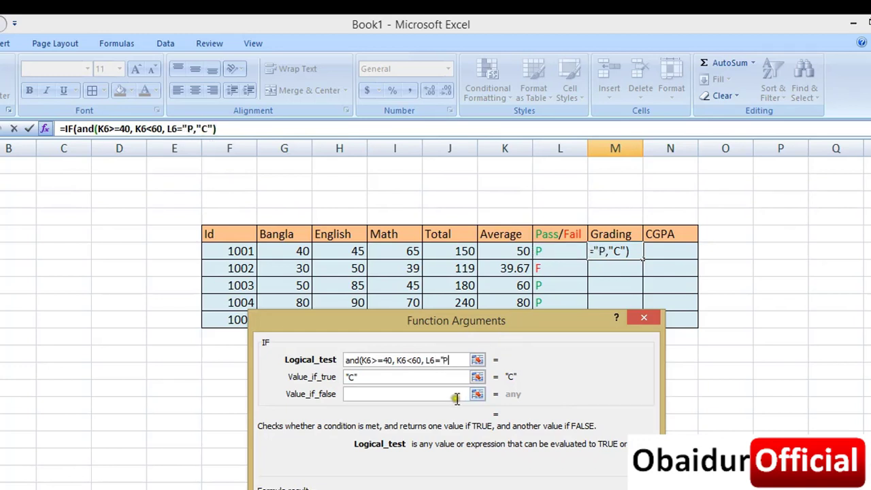
{"action": "type", "text": "\""}
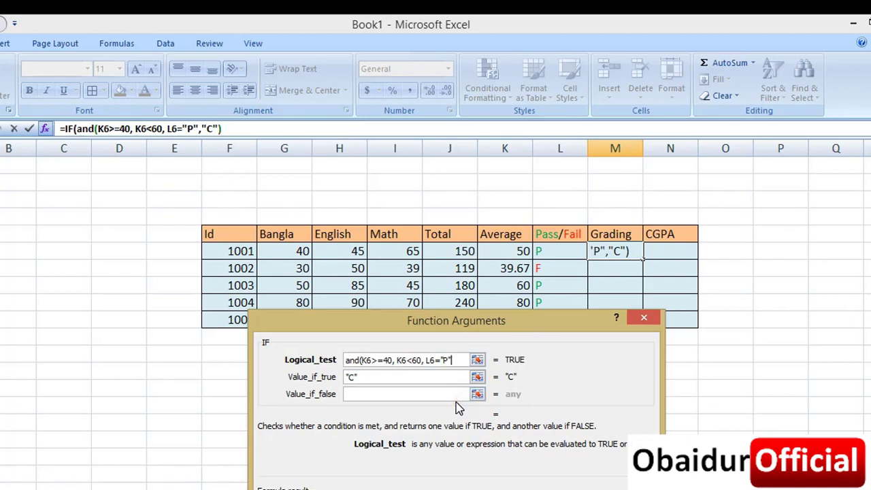
{"action": "type", "text": ")"}
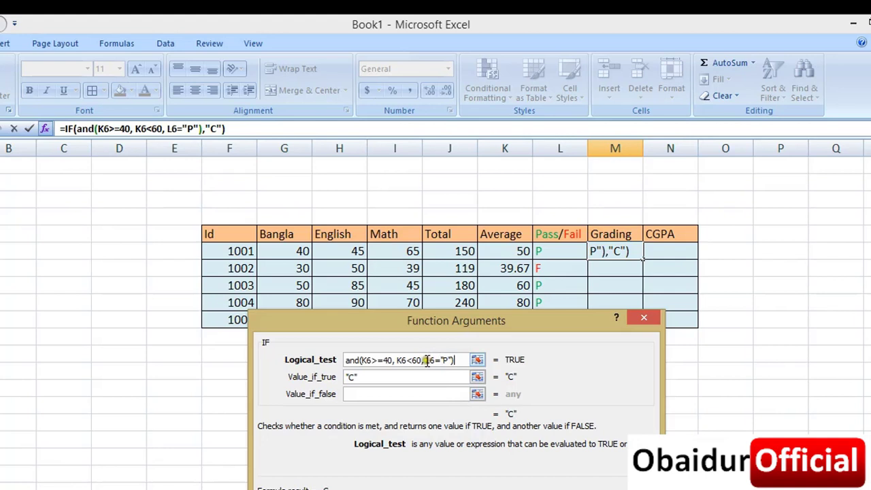
- Select the complete AND logical test for reuse, then move to Value_if_false
{"action": "left_click_drag", "start_coordinate": [425, 360], "coordinate": [459, 362]}
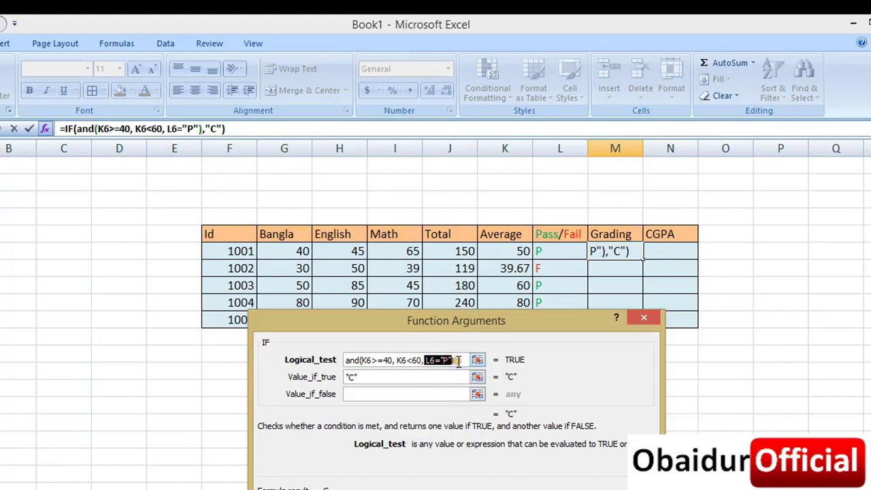
{"action": "left_click", "coordinate": [459, 361]}
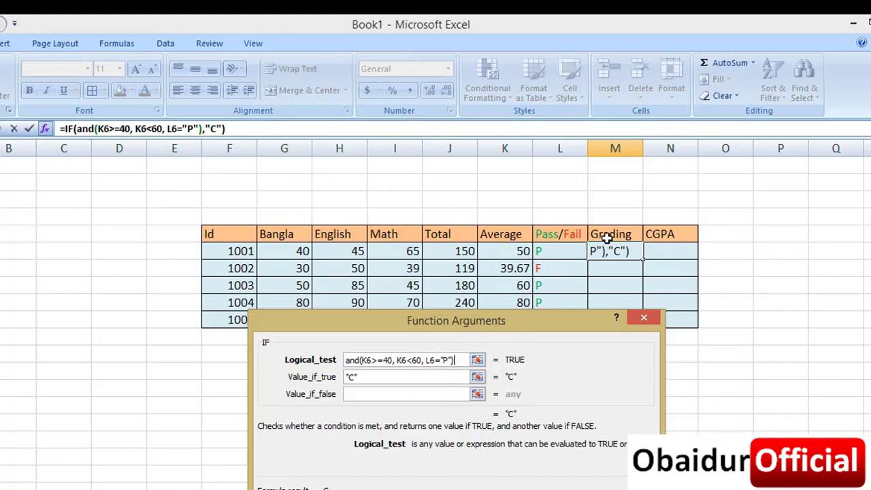
{"action": "left_click", "coordinate": [373, 367]}
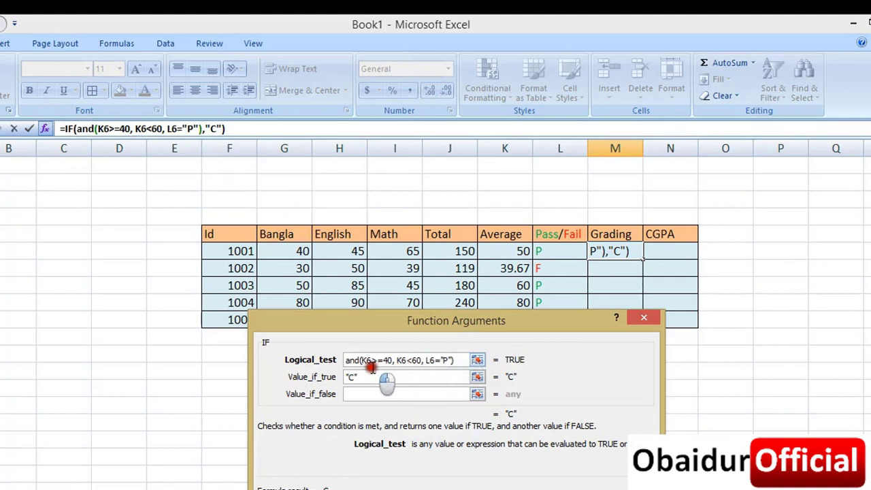
{"action": "double_click", "coordinate": [373, 367]}
{"action": "key", "text": "ctrl+c"}
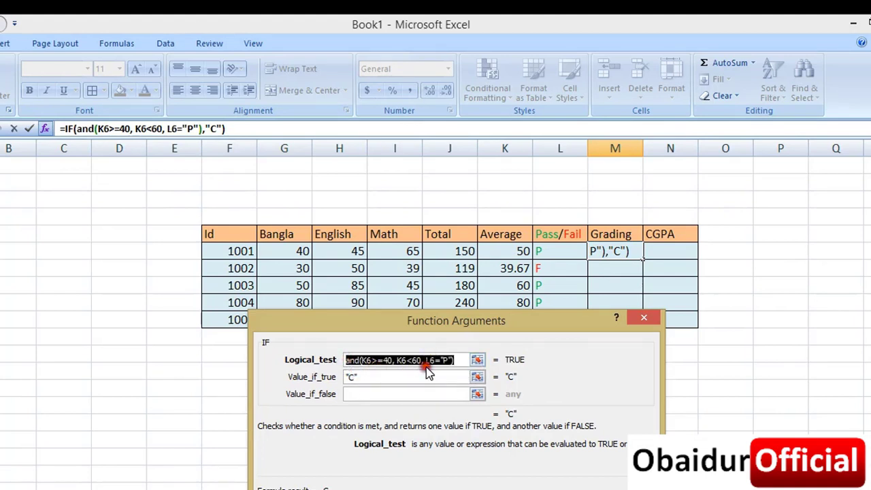
{"action": "left_click", "coordinate": [401, 364]}
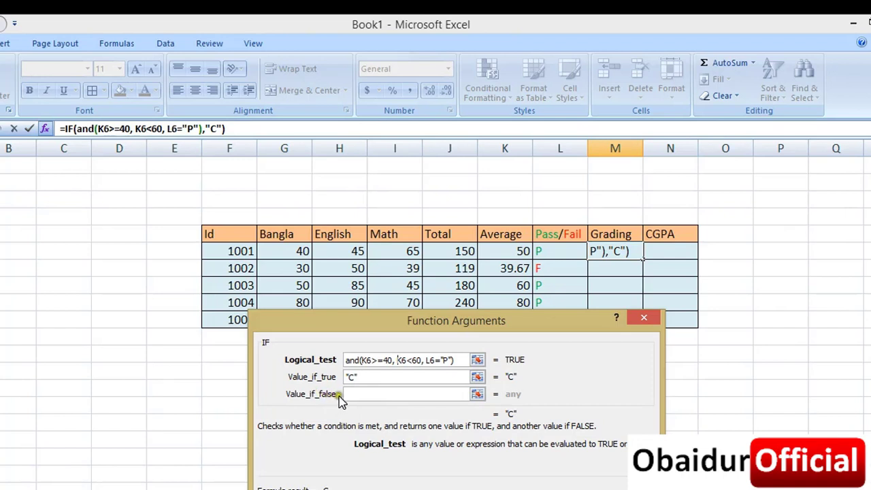
{"action": "left_click", "coordinate": [373, 393]}
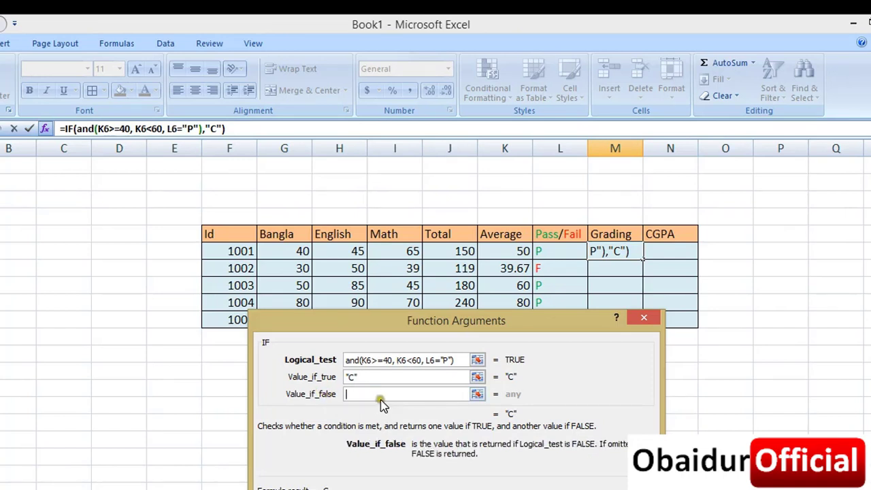
- Nest a second IF, paste the AND test into it and raise the lower bound to 60
{"action": "left_click", "coordinate": [5, 129]}
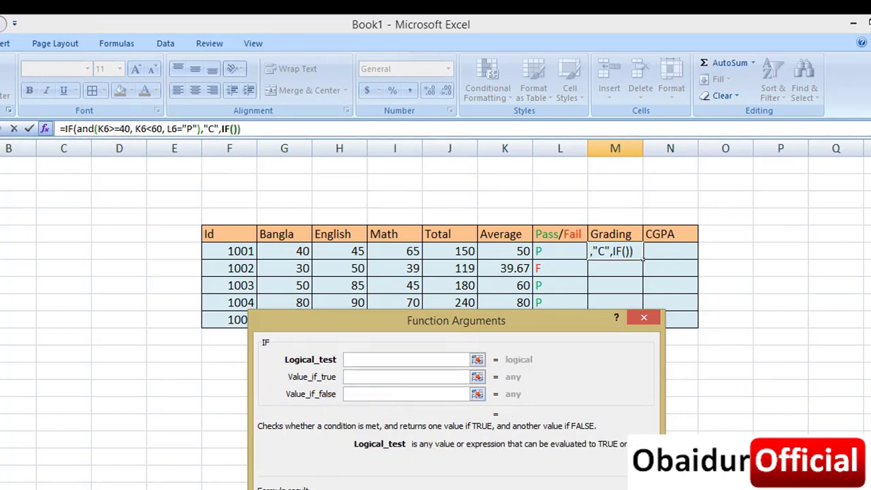
{"action": "left_click_drag", "start_coordinate": [401, 321], "coordinate": [292, 282]}
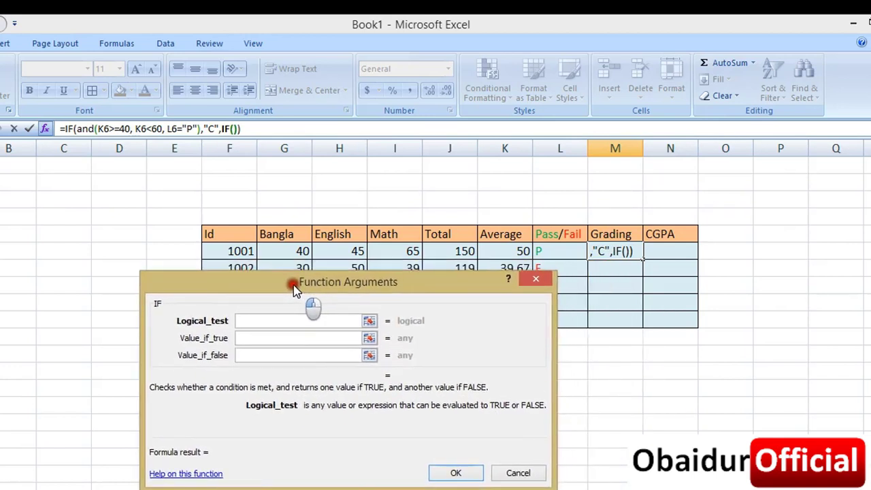
{"action": "left_click", "coordinate": [292, 318]}
{"action": "key", "text": "ctrl+v"}
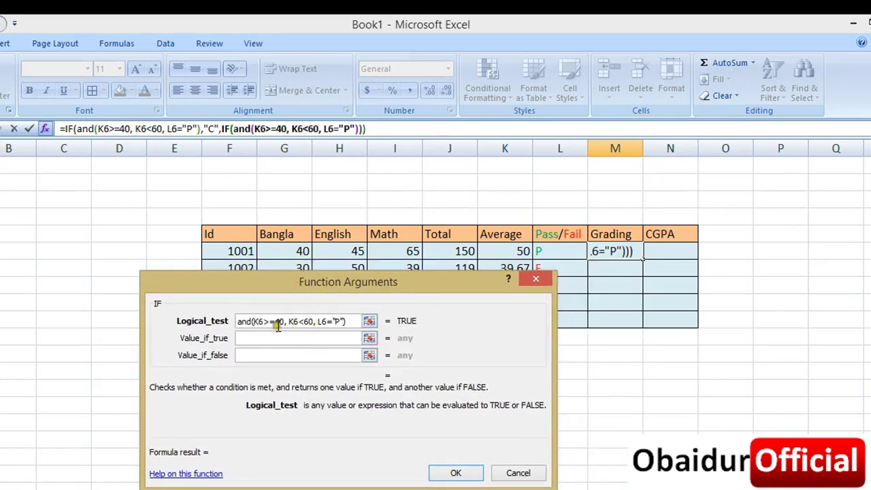
{"action": "left_click", "coordinate": [278, 322]}
{"action": "key", "text": "alt+Tab"}
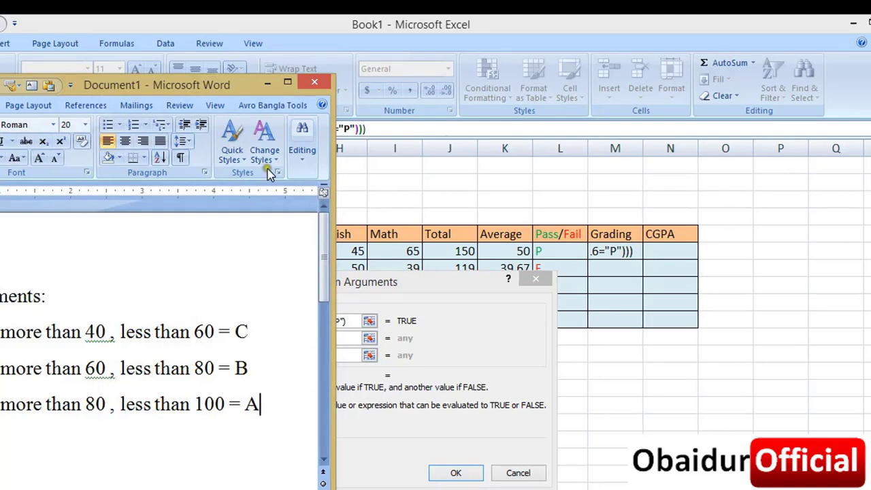
{"action": "left_click", "coordinate": [287, 81]}
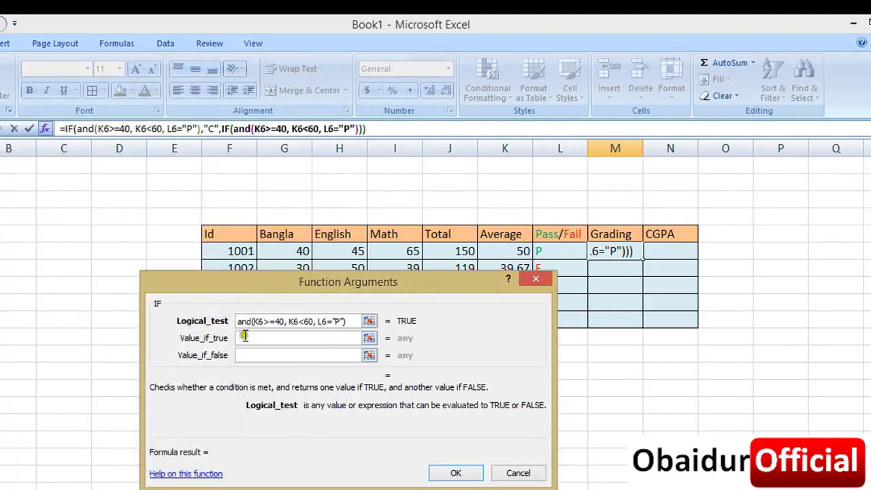
{"action": "left_click", "coordinate": [278, 323]}
{"action": "key", "text": "BackSpace"}
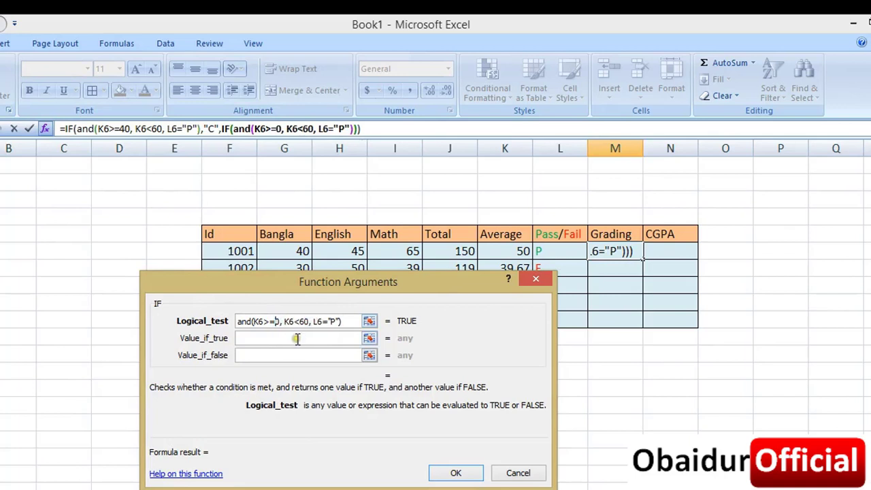
{"action": "type", "text": "6"}
- Change the upper bound to 80, return "B" when true, and nest a third IF
{"action": "left_click", "coordinate": [289, 322]}
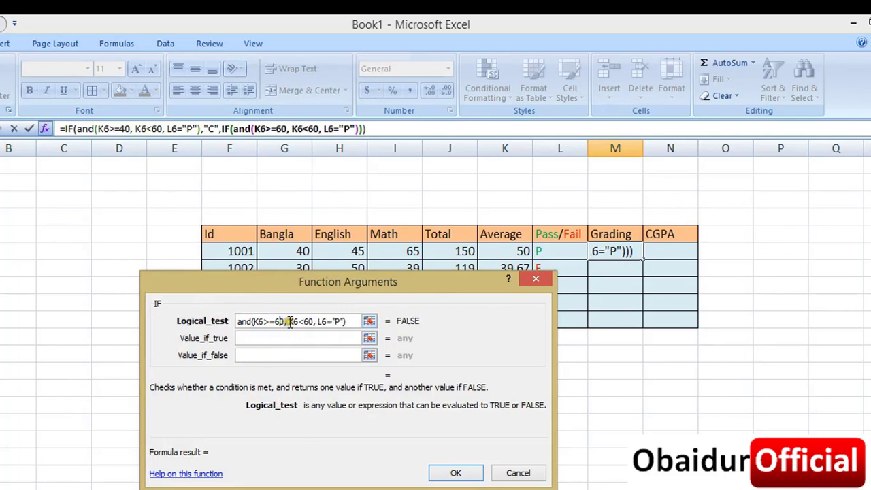
{"action": "left_click", "coordinate": [282, 323]}
{"action": "left_click", "coordinate": [307, 321]}
{"action": "key", "text": "BackSpace"}
{"action": "type", "text": "8"}
{"action": "left_click", "coordinate": [308, 337]}
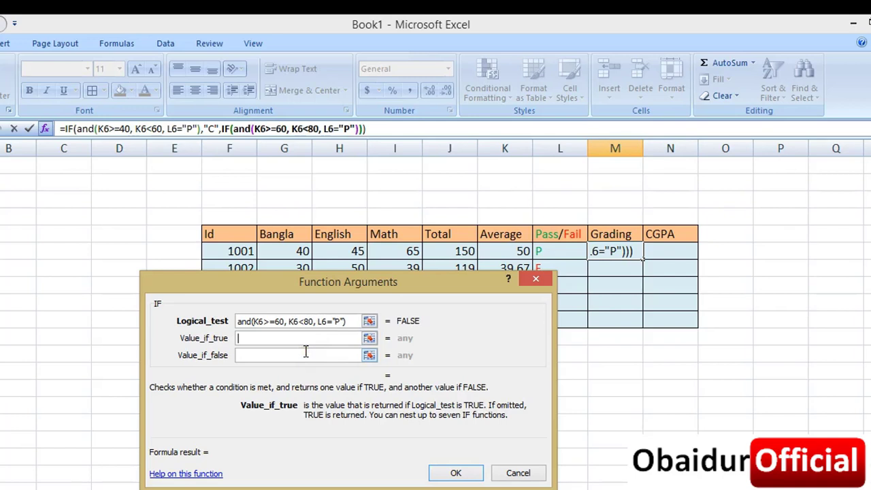
{"action": "type", "text": "B"}
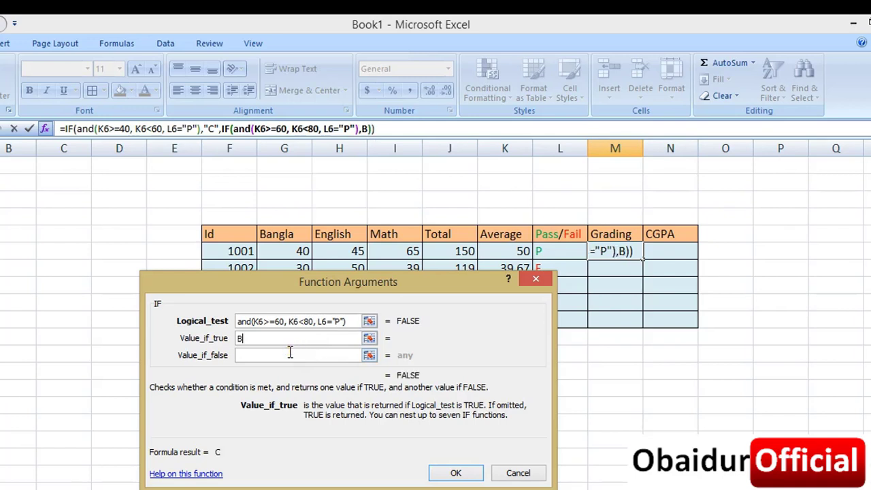
{"action": "left_click", "coordinate": [290, 353]}
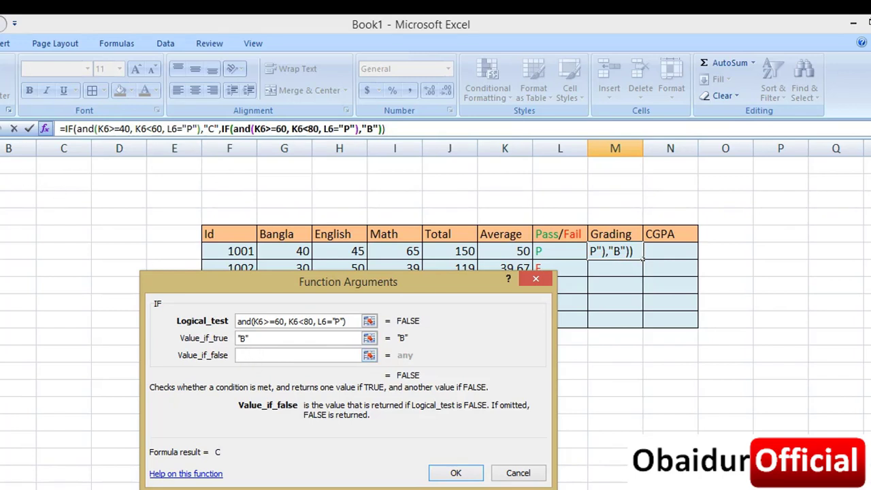
{"action": "left_click", "coordinate": [3, 128]}
- Paste the AND test into the third IF, and change Word's A rule from 'less than 100' to 'equal 100'
{"action": "key", "text": "ctrl+v"}
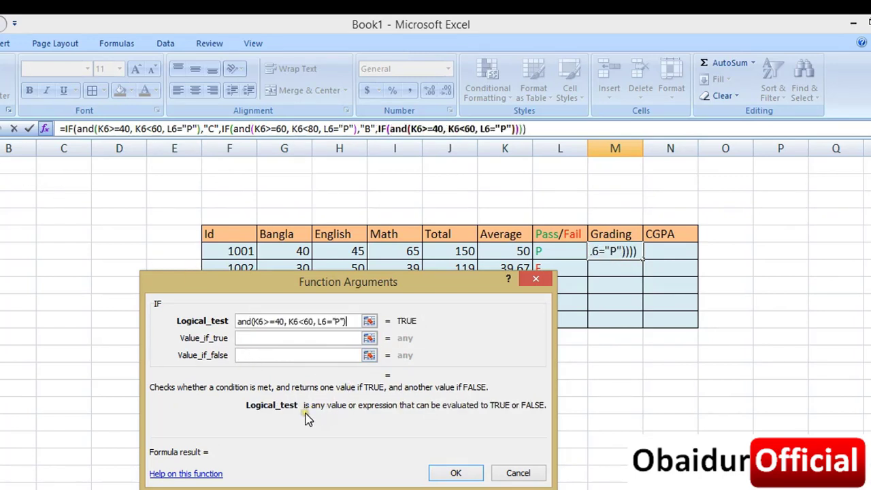
{"action": "left_click", "coordinate": [279, 321]}
{"action": "key", "text": "alt+Tab"}
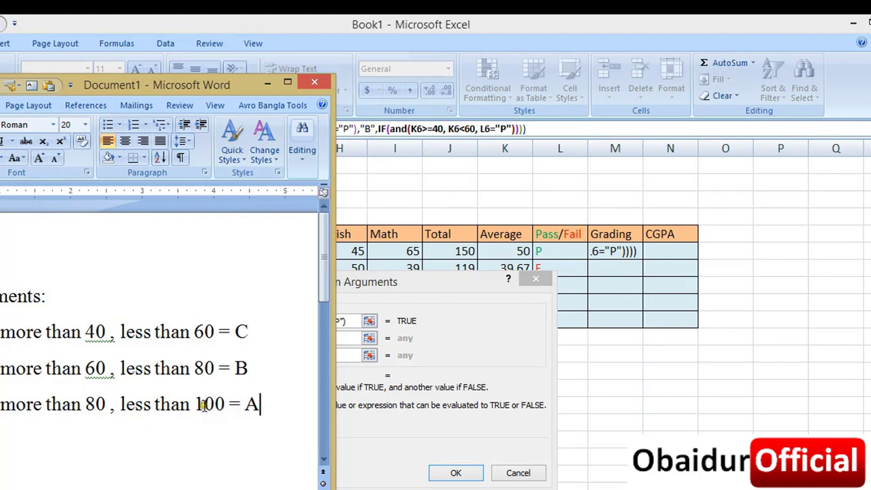
{"action": "left_click", "coordinate": [195, 406]}
{"action": "key", "text": "BackSpace"}
{"action": "key", "text": "BackSpace"}
{"action": "key", "text": "BackSpace"}
{"action": "key", "text": "BackSpace"}
{"action": "key", "text": "BackSpace"}
{"action": "key", "text": "BackSpace"}
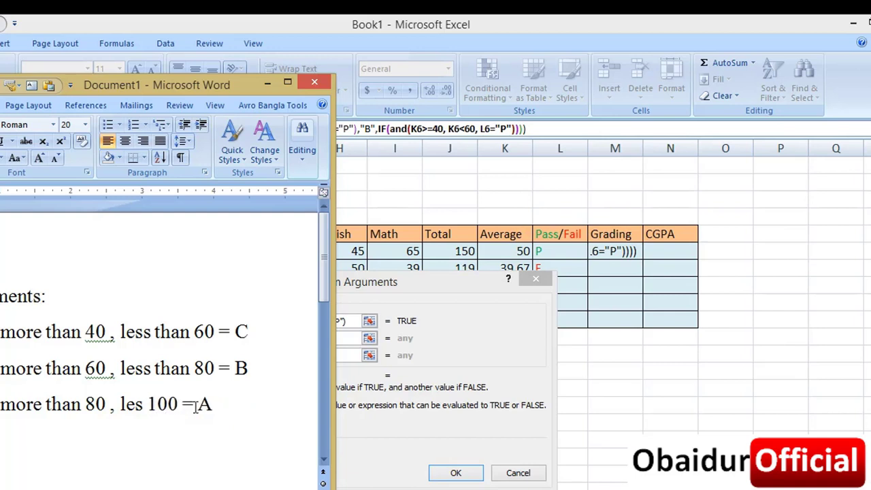
{"action": "key", "text": "BackSpace"}
{"action": "key", "text": "BackSpace"}
{"action": "key", "text": "BackSpace"}
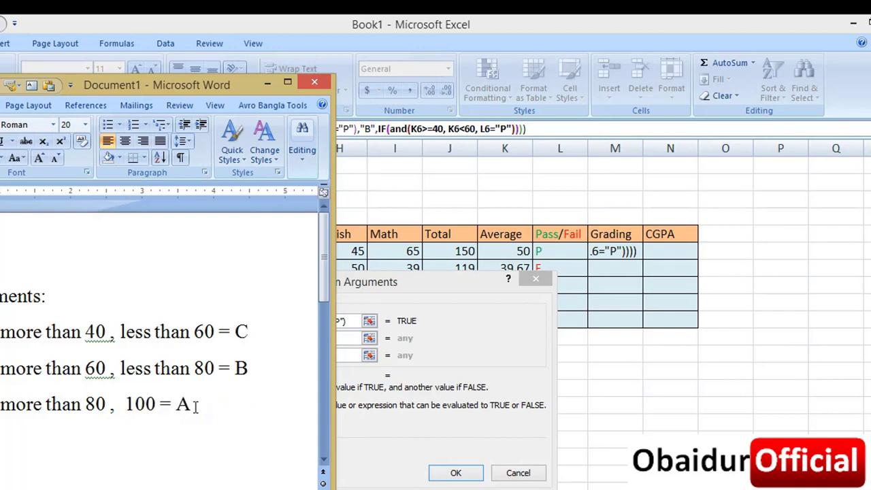
{"action": "type", "text": "equal"}
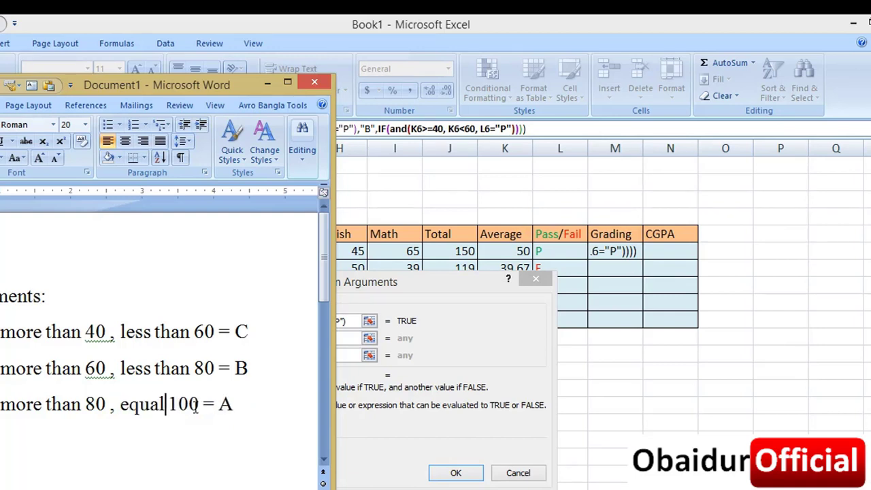
{"action": "left_click", "coordinate": [267, 82]}
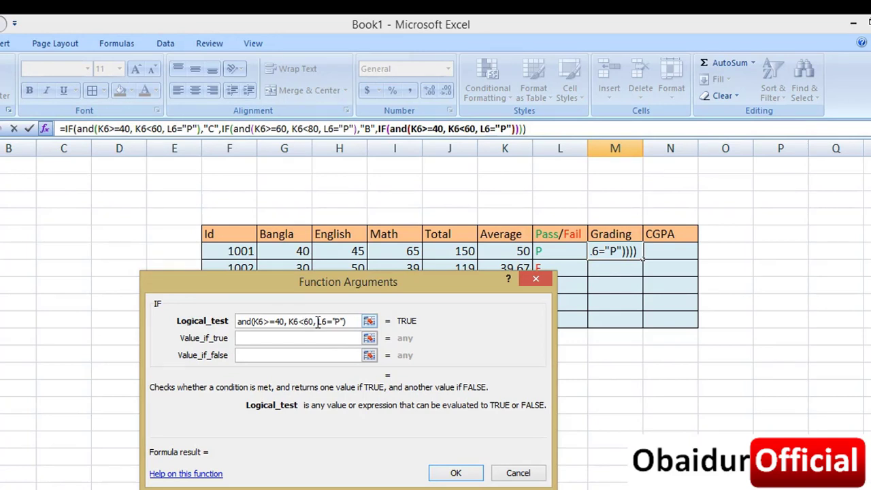
- Make the last test K6>=80 and K6<=100, return "A" if true and "F" otherwise, and confirm
{"action": "type", "text": "="}
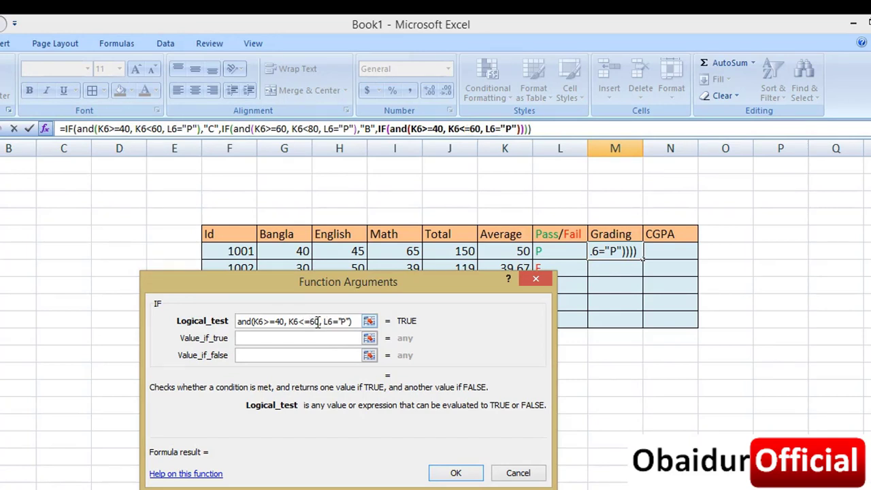
{"action": "key", "text": "Delete"}
{"action": "type", "text": "10"}
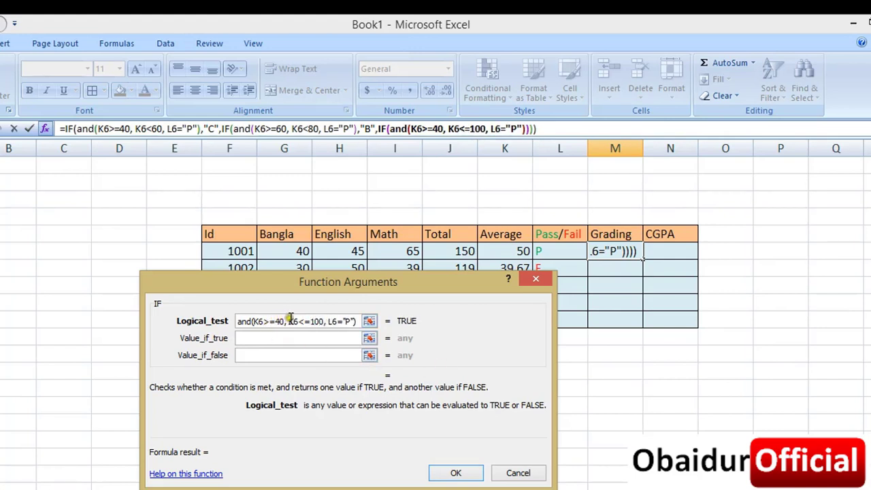
{"action": "left_click", "coordinate": [277, 322]}
{"action": "key", "text": "Delete"}
{"action": "type", "text": "8"}
{"action": "left_click", "coordinate": [335, 337]}
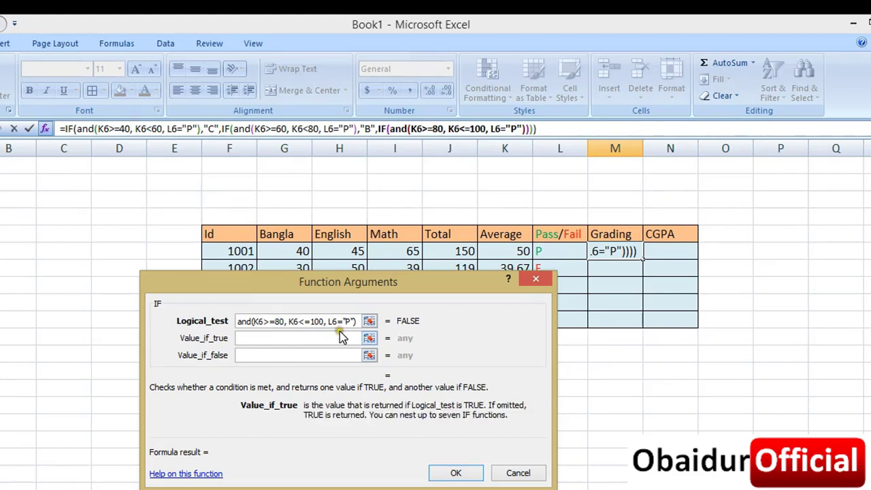
{"action": "type", "text": "A"}
{"action": "left_click", "coordinate": [305, 356]}
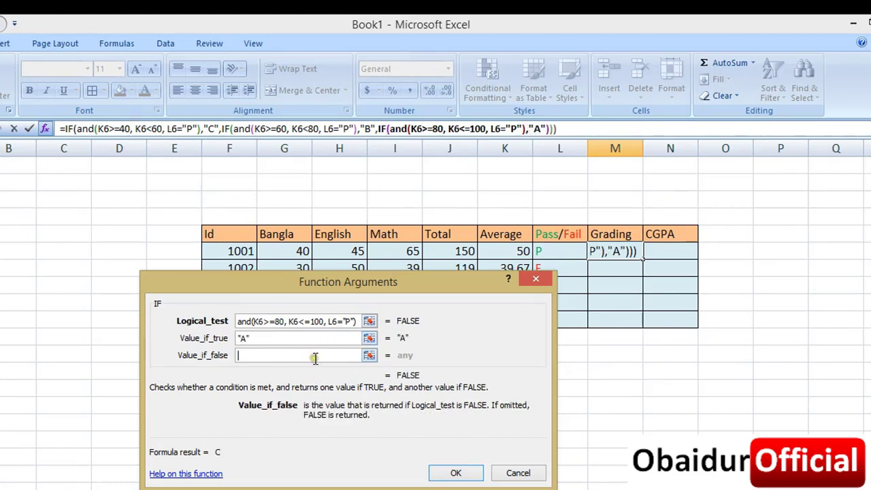
{"action": "type", "text": "F"}
{"action": "left_click", "coordinate": [467, 478]}
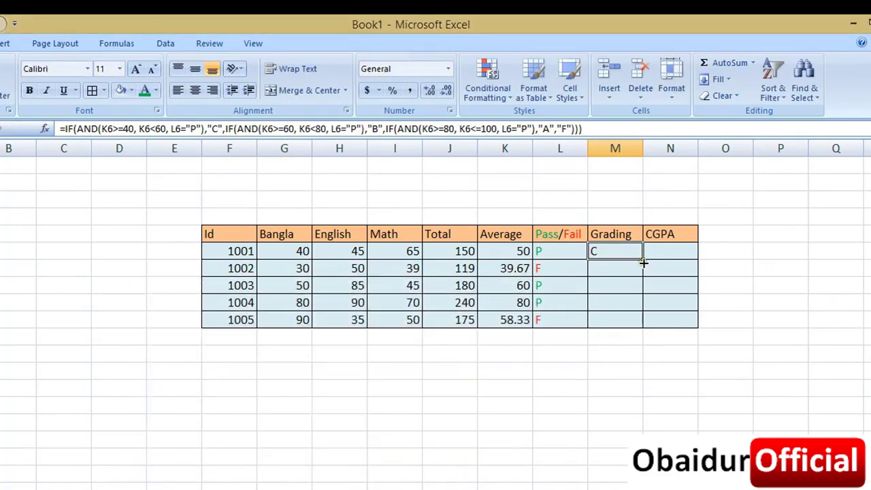
- Fill M6's grading formula down to M10, giving C, F, B, A, F, then reselect M6
{"action": "double_click", "coordinate": [643, 262]}
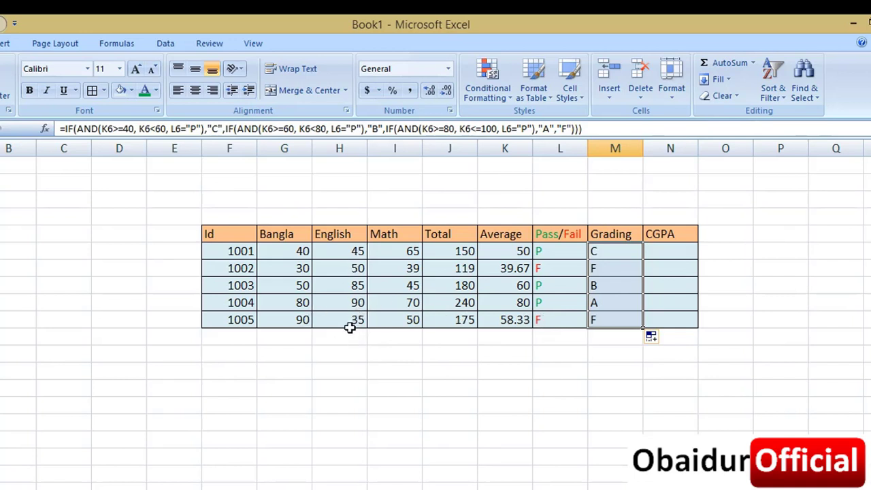
{"action": "left_click", "coordinate": [612, 251]}
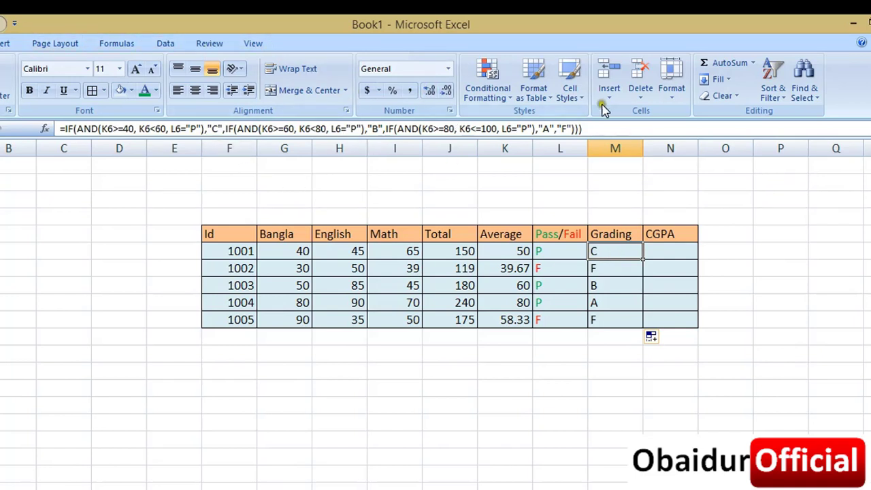
- Create a new conditional formatting rule for cells whose value equals F
{"action": "left_click", "coordinate": [506, 98]}
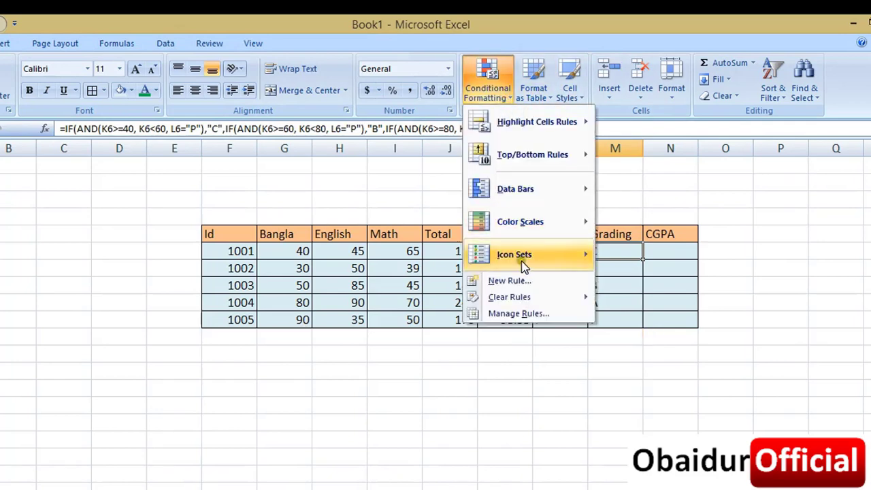
{"action": "left_click", "coordinate": [507, 281]}
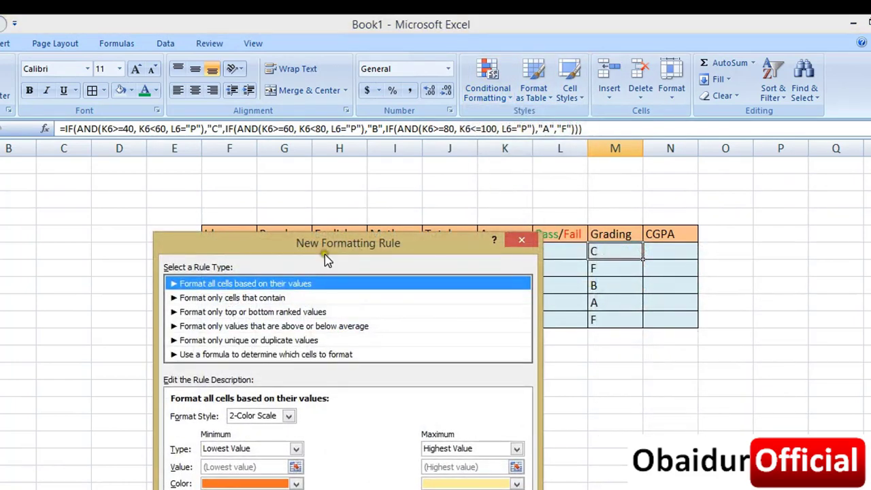
{"action": "left_click_drag", "start_coordinate": [342, 243], "coordinate": [342, 133]}
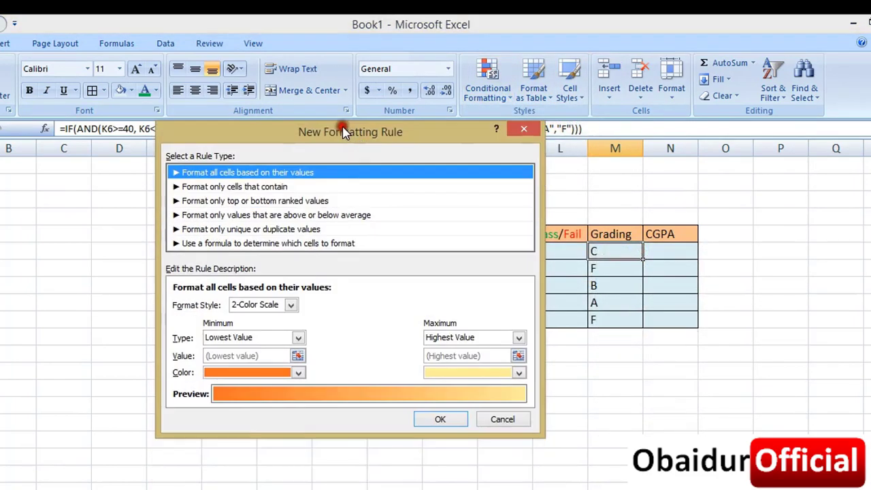
{"action": "left_click", "coordinate": [250, 186]}
{"action": "left_click", "coordinate": [361, 306]}
{"action": "left_click", "coordinate": [360, 306]}
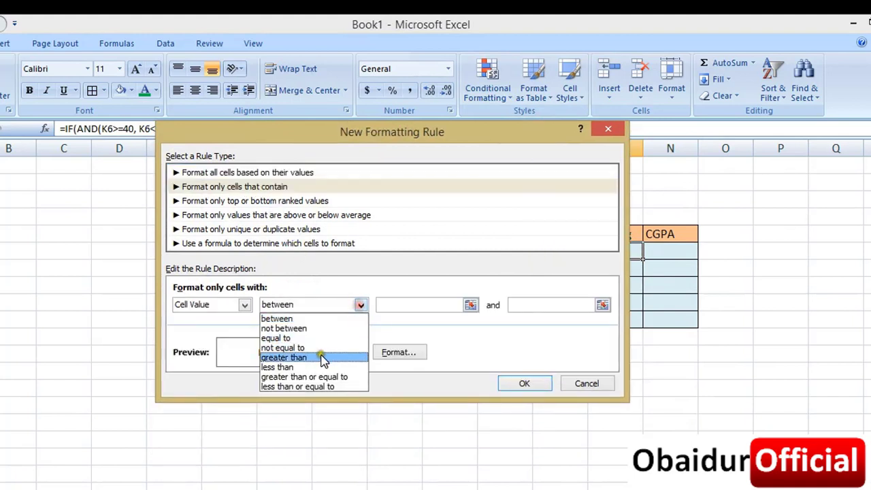
{"action": "left_click", "coordinate": [326, 336]}
{"action": "left_click", "coordinate": [411, 305]}
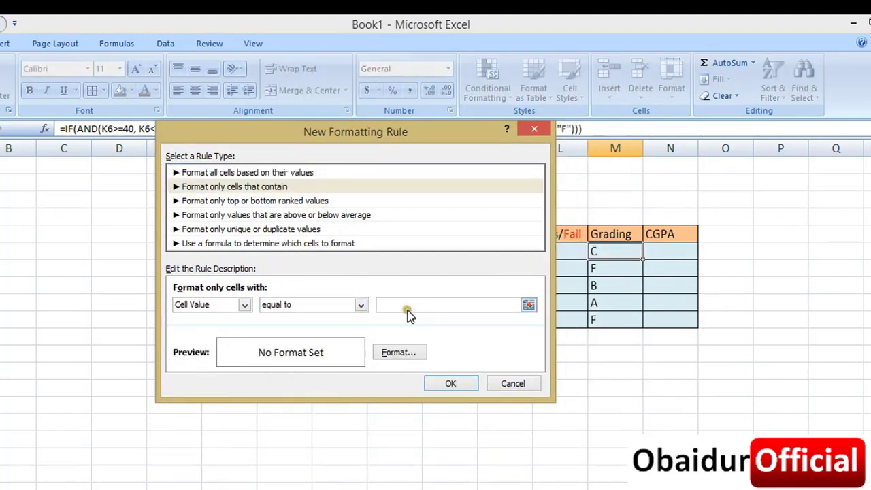
{"action": "type", "text": "F"}
- Give the rule a red font colour, save it, and apply it down the Grading column
{"action": "left_click_drag", "start_coordinate": [417, 134], "coordinate": [355, 133]}
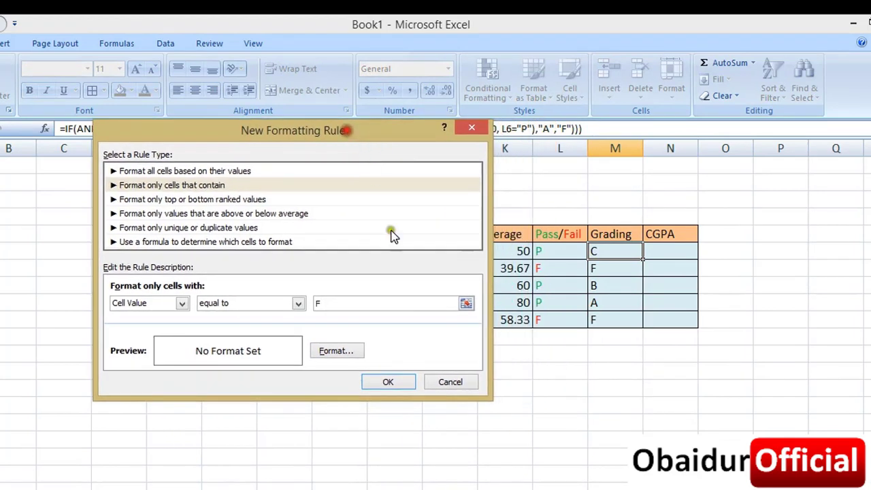
{"action": "left_click", "coordinate": [348, 352]}
{"action": "left_click", "coordinate": [406, 350]}
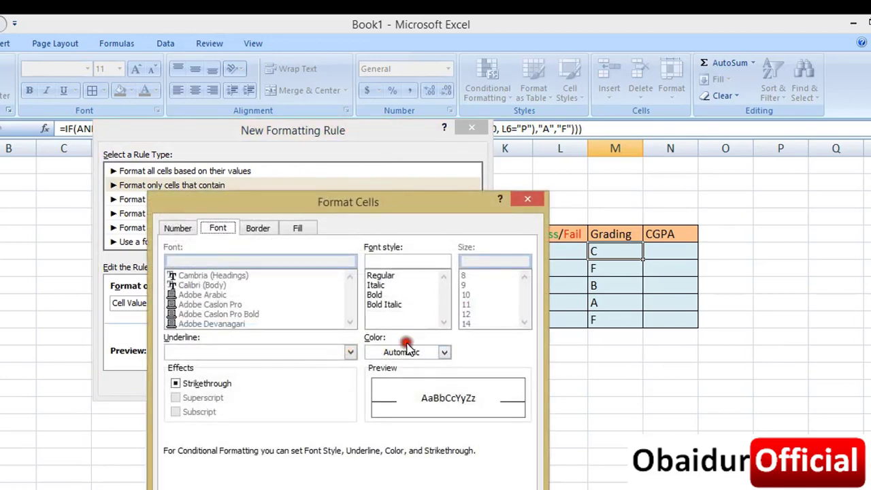
{"action": "left_click", "coordinate": [385, 481]}
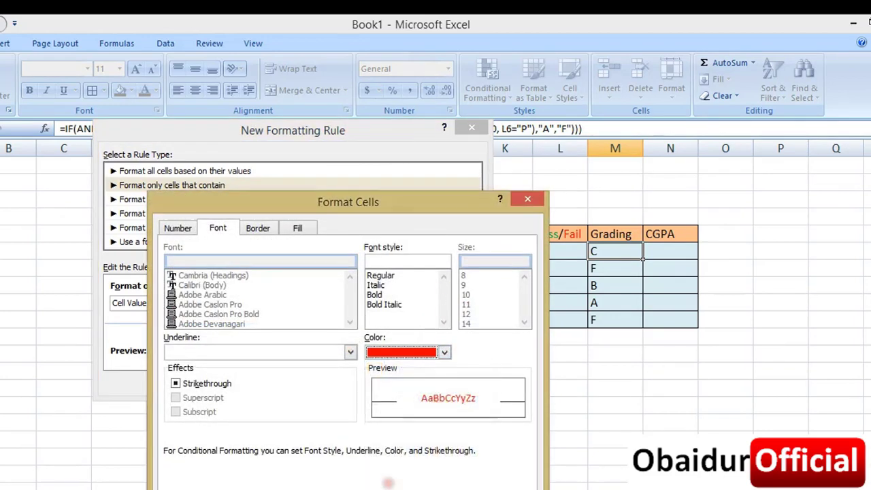
{"action": "key", "text": "Return"}
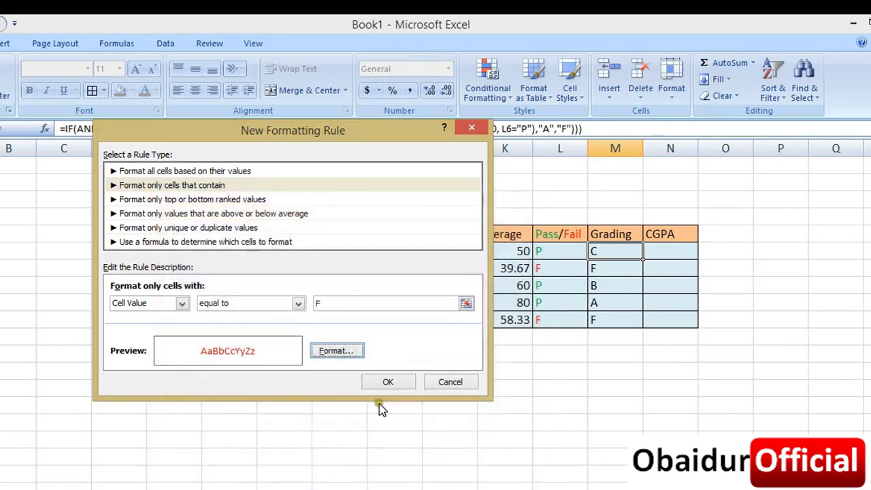
{"action": "left_click", "coordinate": [385, 383]}
{"action": "double_click", "coordinate": [642, 257]}
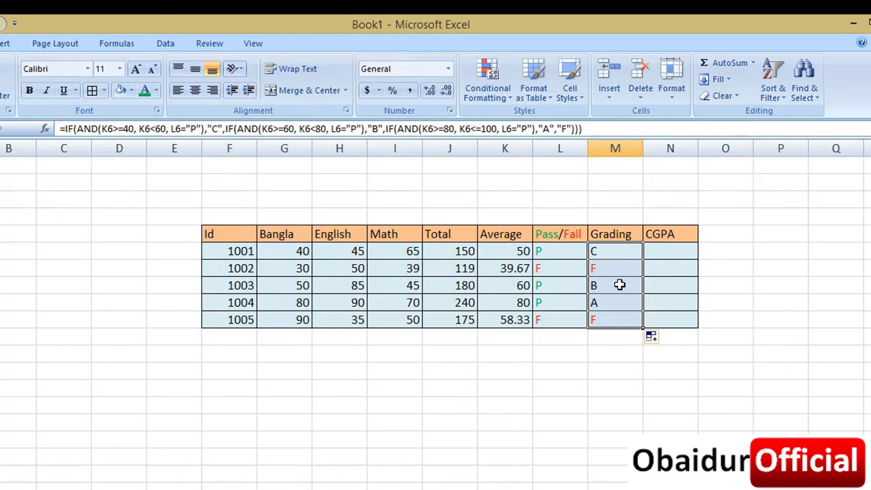
- Select CGPA cell N6, then open a new blank Word document in a maximized window
{"action": "left_click", "coordinate": [664, 253]}
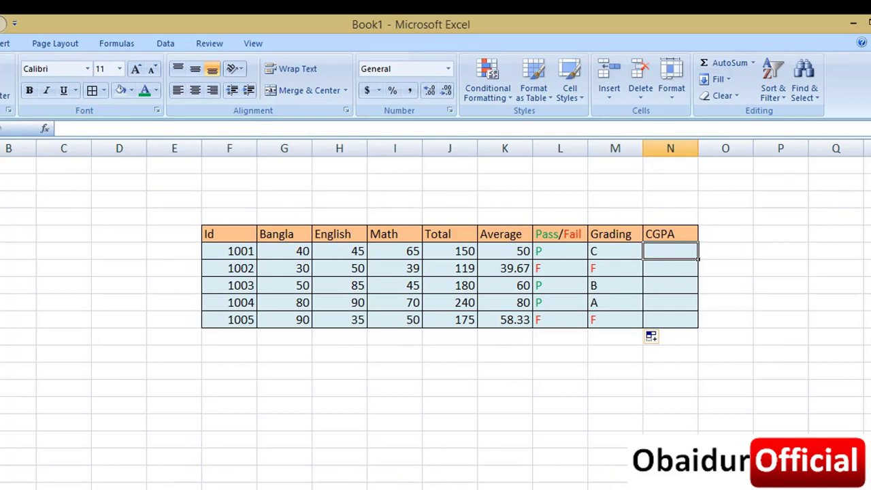
{"action": "key", "text": "alt+Tab"}
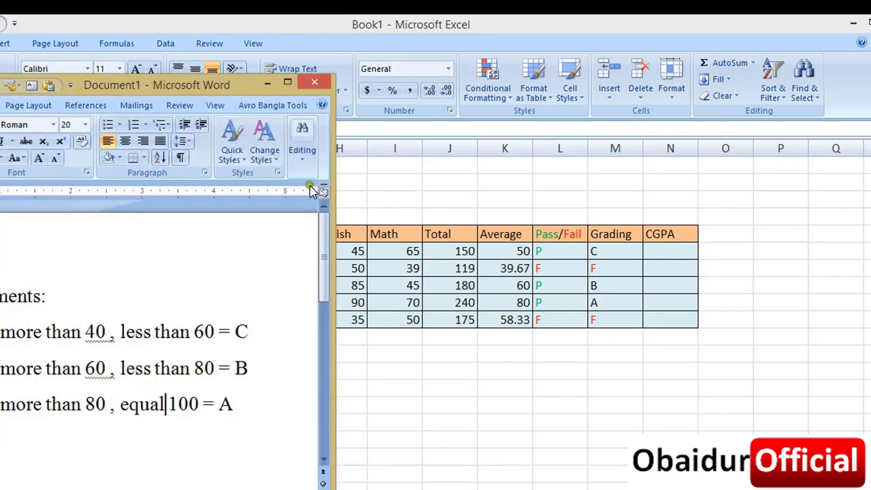
{"action": "left_click", "coordinate": [287, 82]}
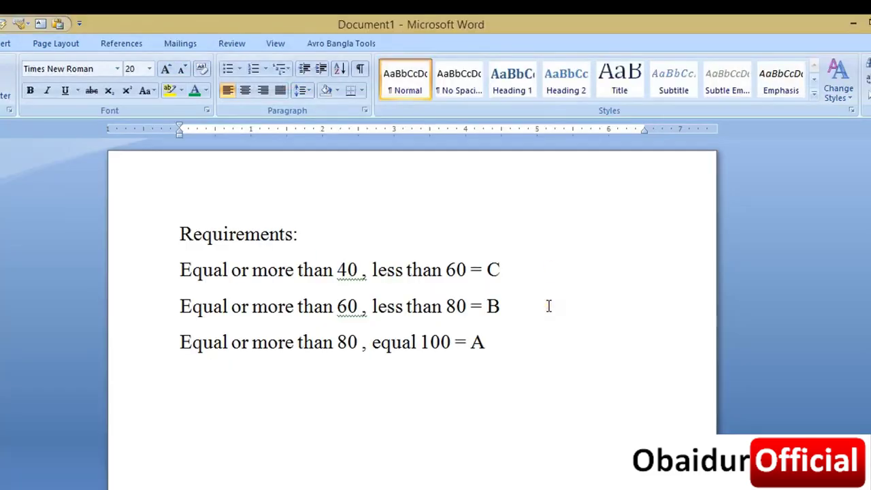
{"action": "key", "text": "ctrl+n"}
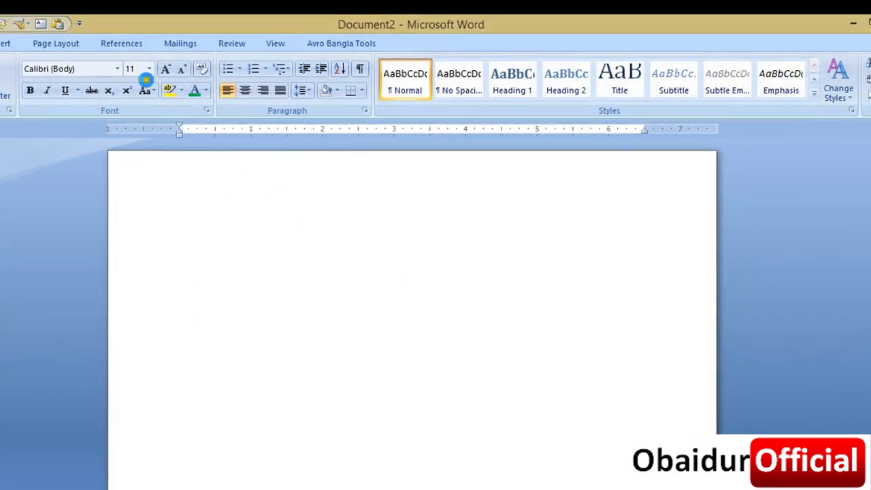
- In 20-pt Times New Roman, type the grade points A=3, B=2, C=1, F=0
{"action": "key", "text": "ctrl+p"}
{"action": "left_click", "coordinate": [602, 126]}
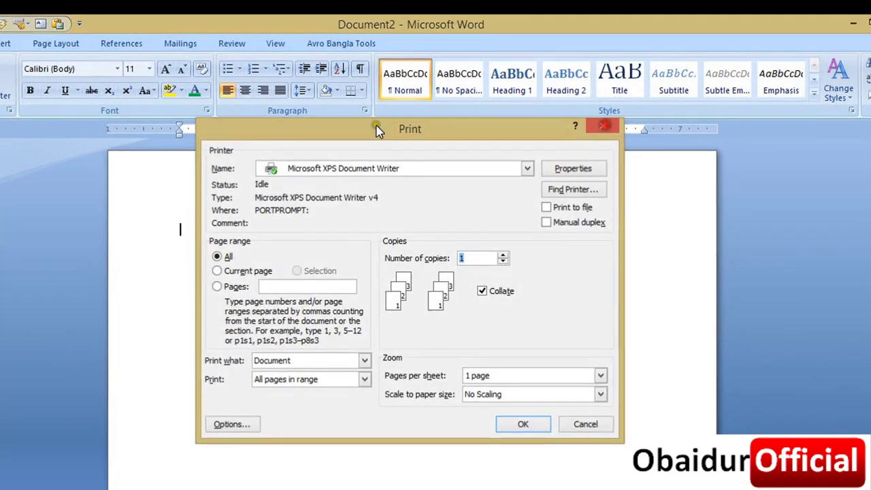
{"action": "left_click", "coordinate": [117, 69]}
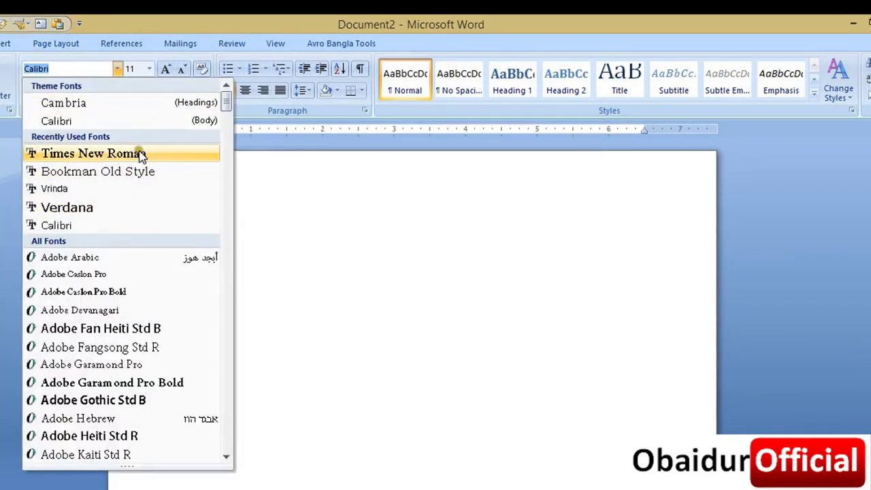
{"action": "left_click", "coordinate": [138, 153]}
{"action": "left_click", "coordinate": [149, 69]}
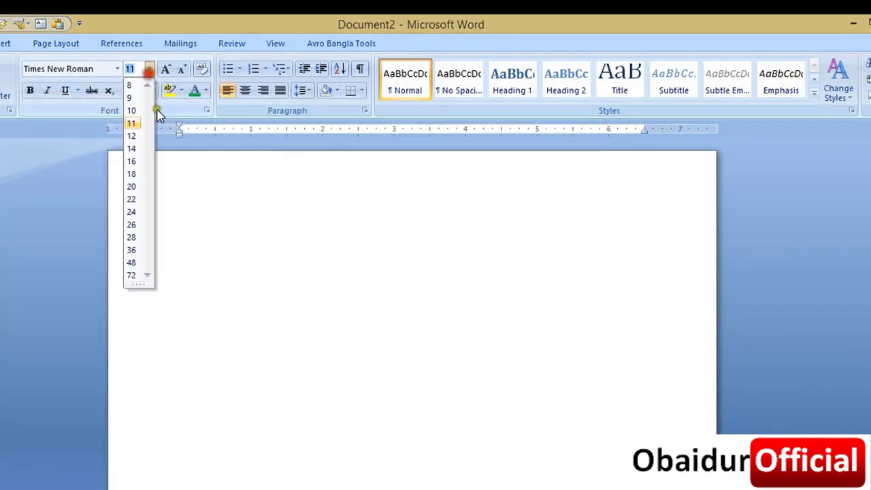
{"action": "left_click", "coordinate": [133, 189]}
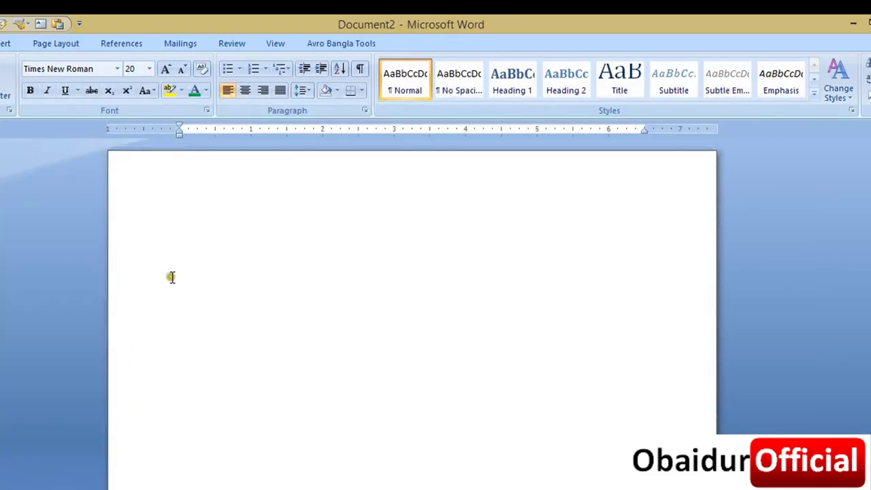
{"action": "type", "text": "A="}
{"action": "type", "text": "3"}
{"action": "type", "text": "F=0"}
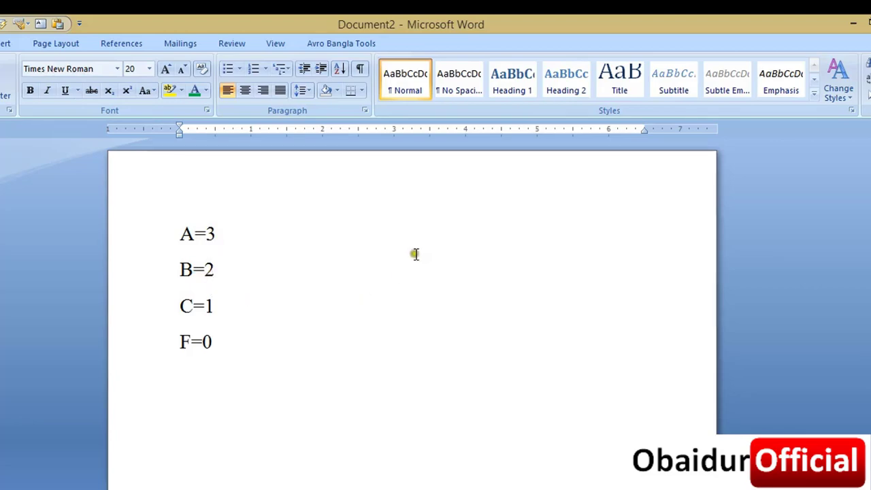
{"action": "left_click", "coordinate": [855, 23]}
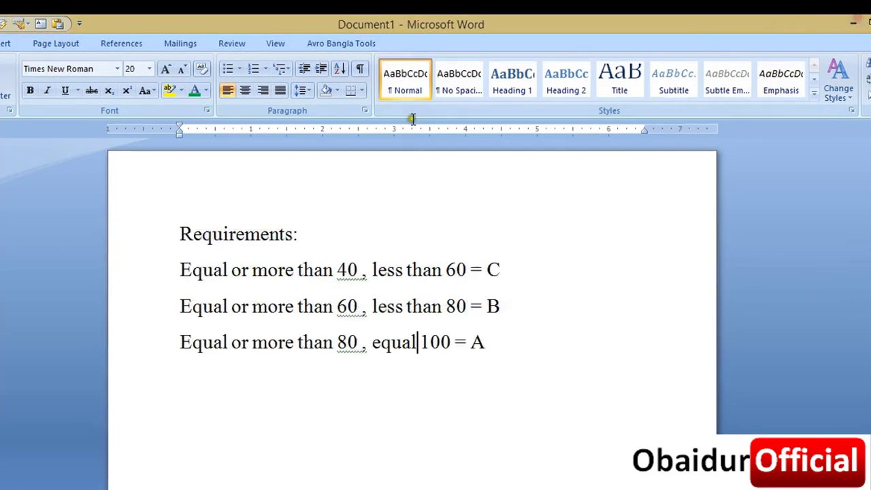
- Back in Excel, start an IF function for the CGPA cell N6
{"action": "left_click", "coordinate": [863, 22]}
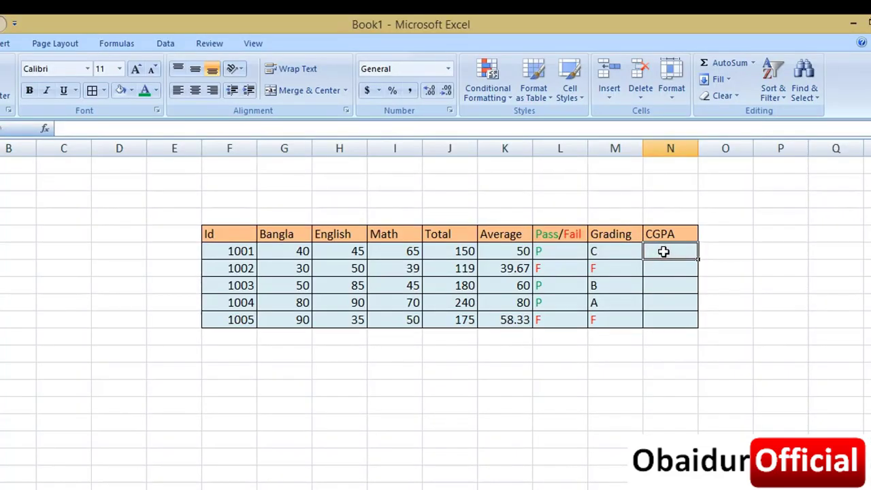
{"action": "type", "text": "="}
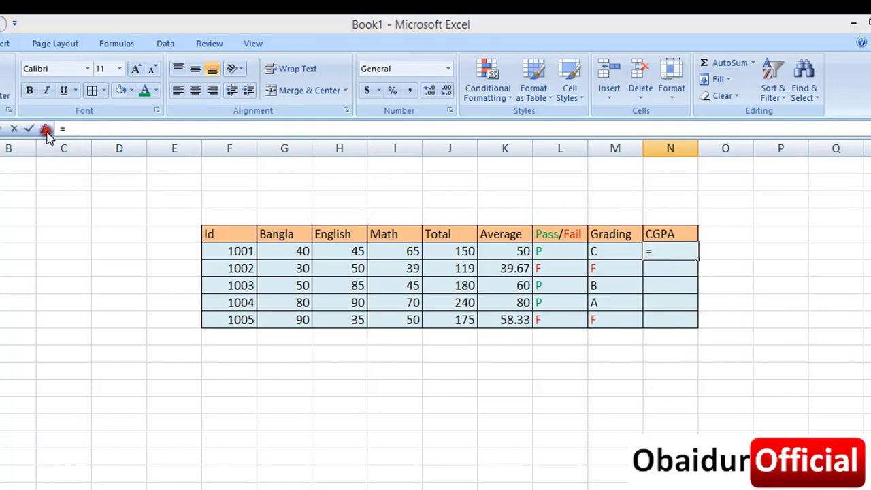
{"action": "left_click", "coordinate": [45, 129]}
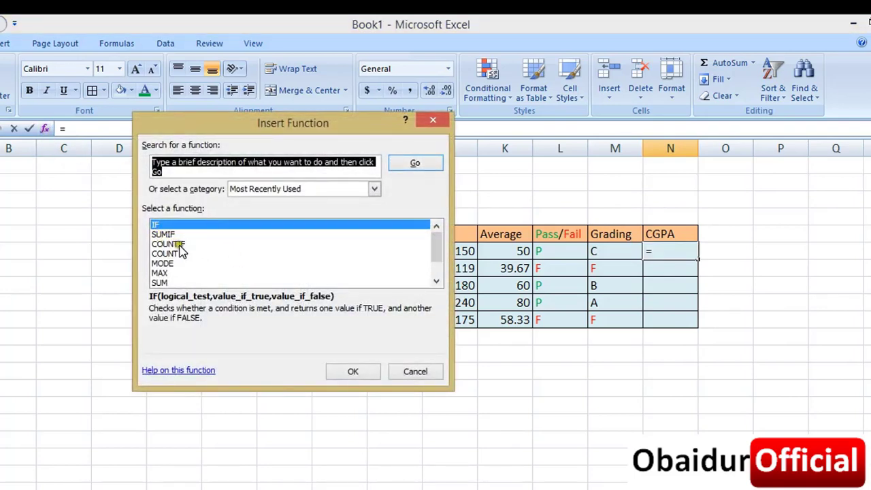
{"action": "left_click", "coordinate": [364, 373]}
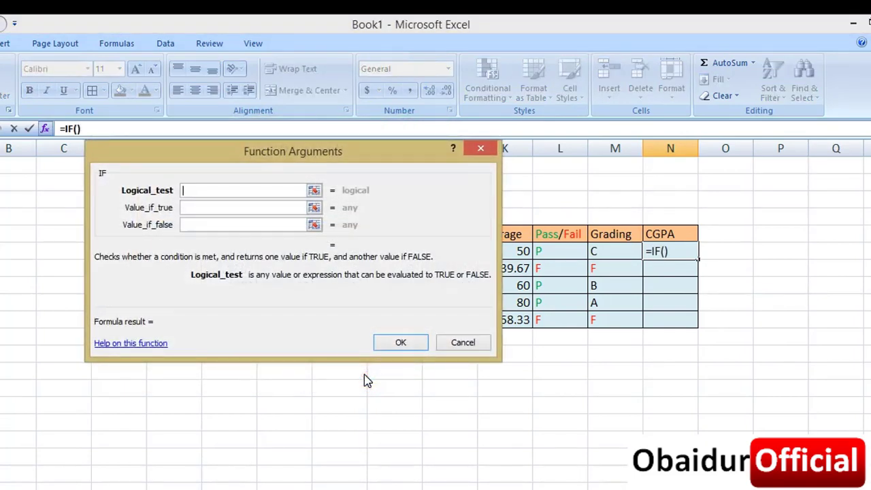
{"action": "left_click", "coordinate": [285, 148]}
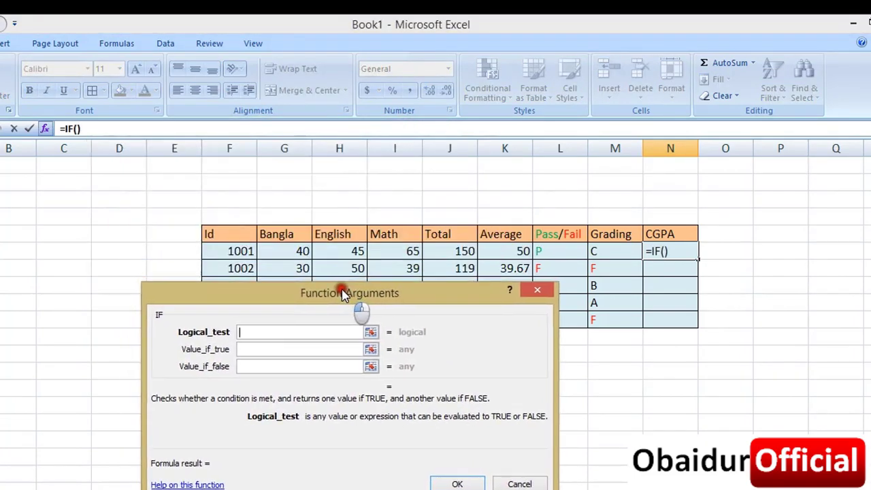
{"action": "left_click_drag", "start_coordinate": [286, 151], "coordinate": [410, 315]}
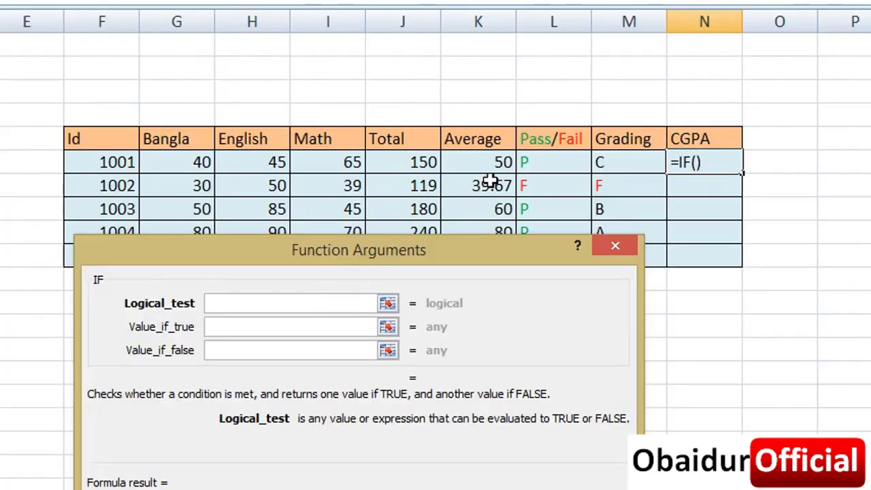
- Set the test to M6="C" returning 1, and nest another IF for other grades
{"action": "left_click", "coordinate": [616, 164]}
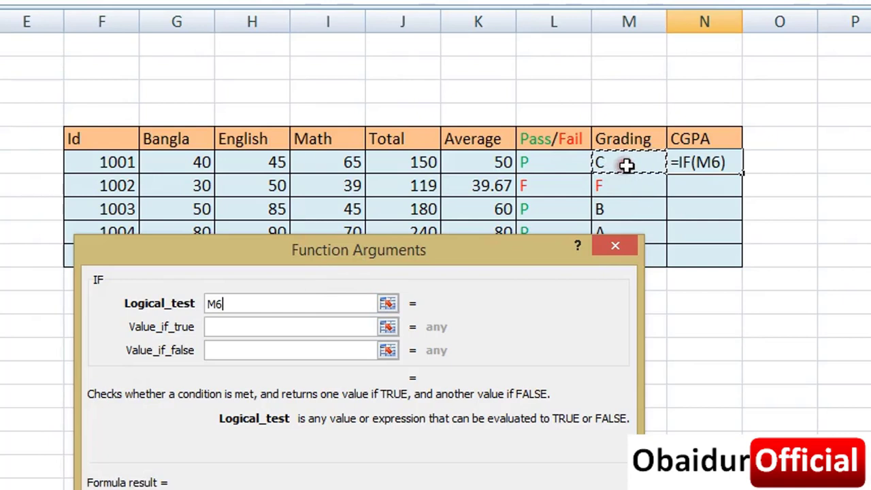
{"action": "type", "text": "="}
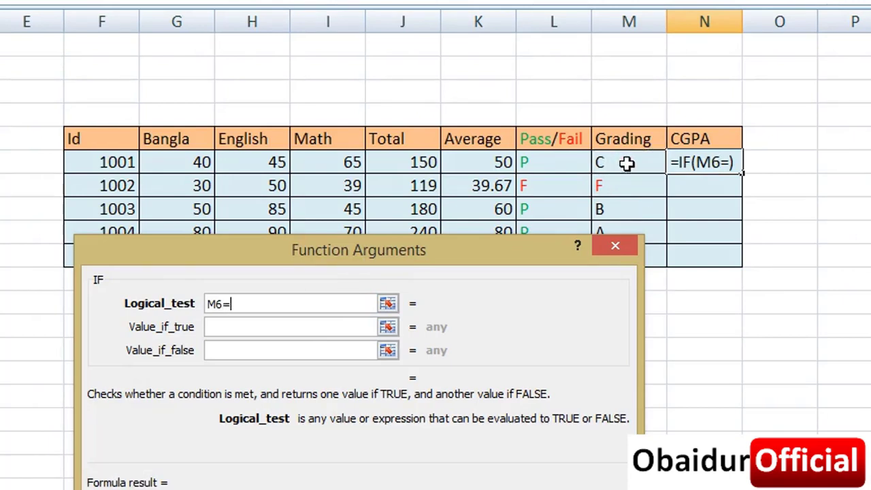
{"action": "type", "text": "\""}
{"action": "type", "text": "C"}
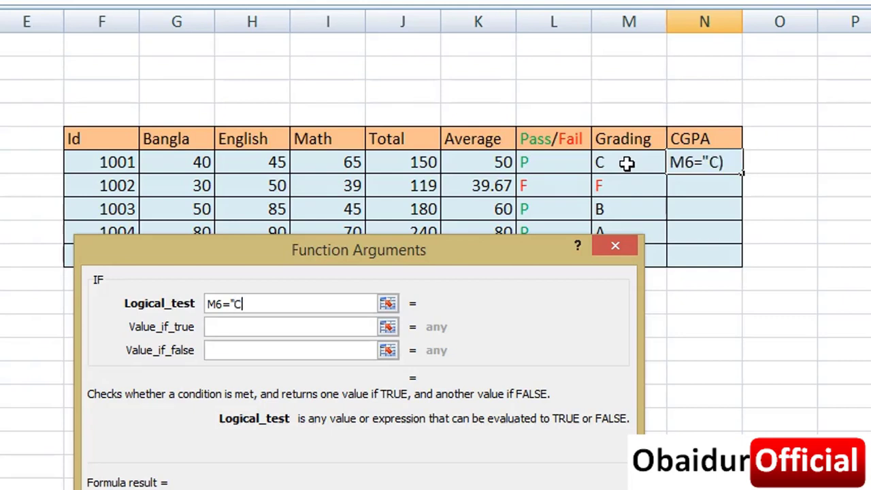
{"action": "type", "text": "+"}
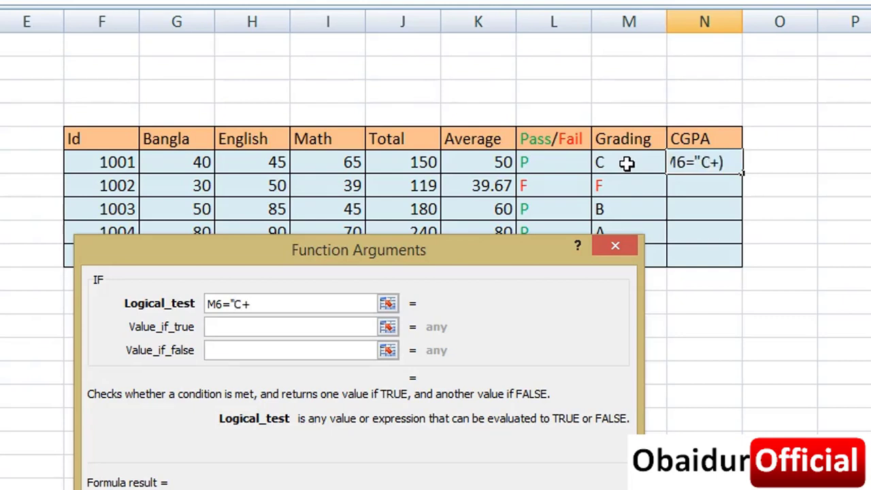
{"action": "key", "text": "BackSpace"}
{"action": "type", "text": "\""}
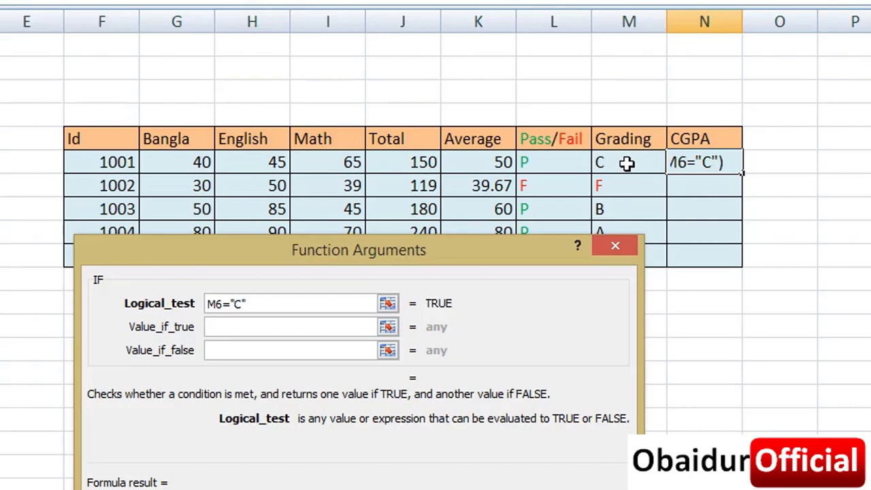
{"action": "left_click", "coordinate": [230, 327]}
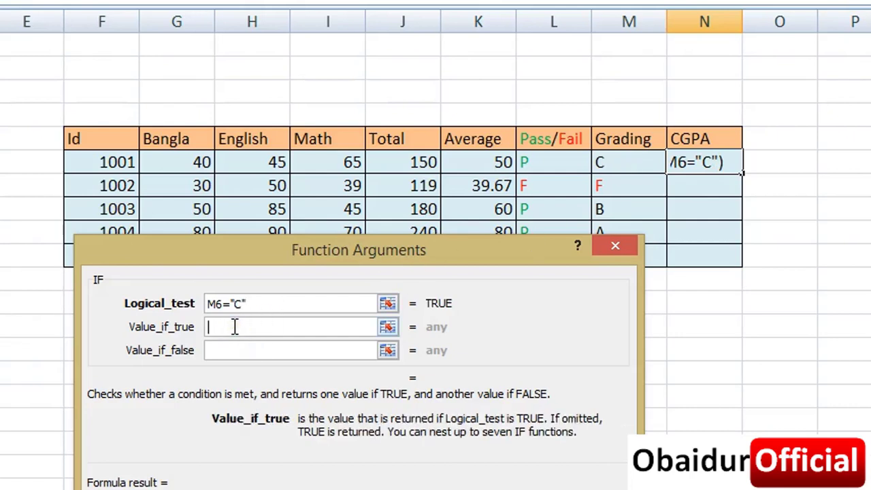
{"action": "type", "text": "1"}
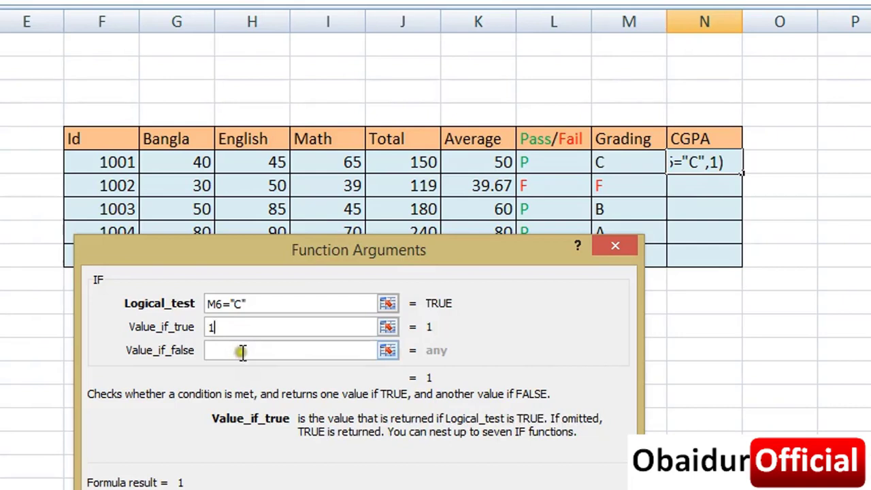
{"action": "left_click_drag", "start_coordinate": [249, 304], "coordinate": [213, 308]}
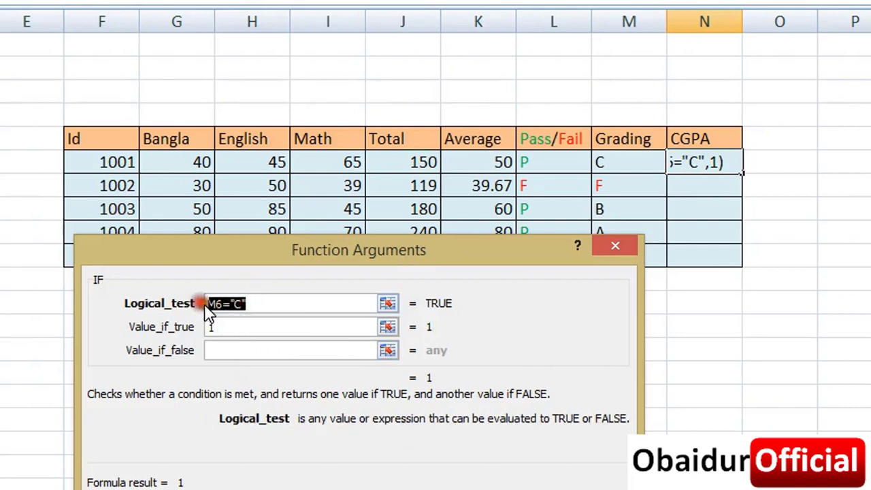
{"action": "left_click", "coordinate": [253, 354]}
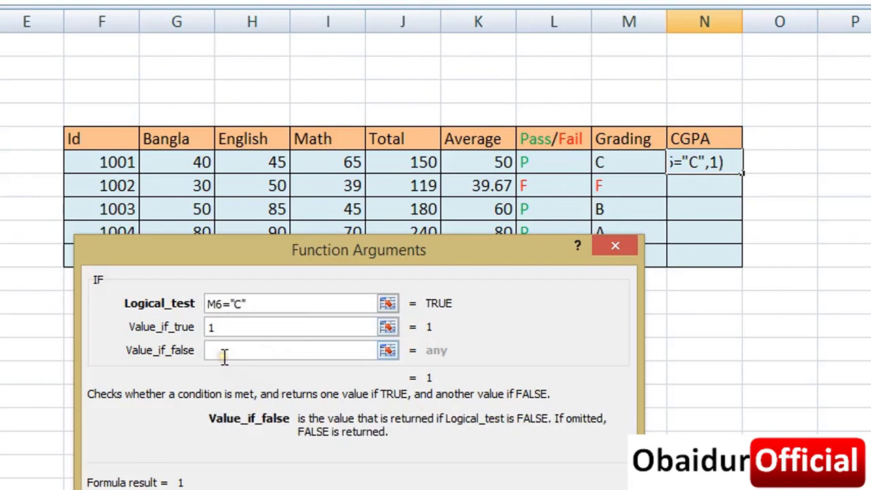
{"action": "left_click", "coordinate": [27, 1]}
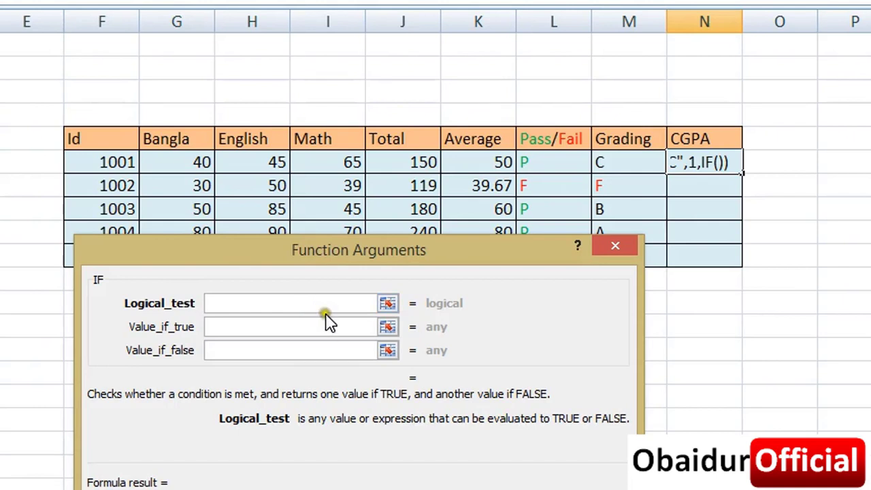
- In the second IF, return 2 when M6="B", and nest a third IF
{"action": "type", "text": "M6=\"C\""}
{"action": "left_click_drag", "start_coordinate": [253, 303], "coordinate": [239, 303]}
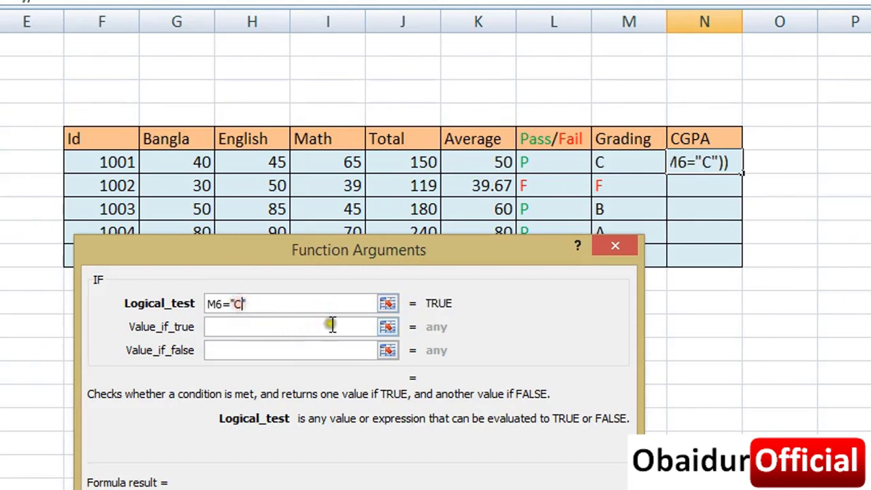
{"action": "key", "text": "BackSpace"}
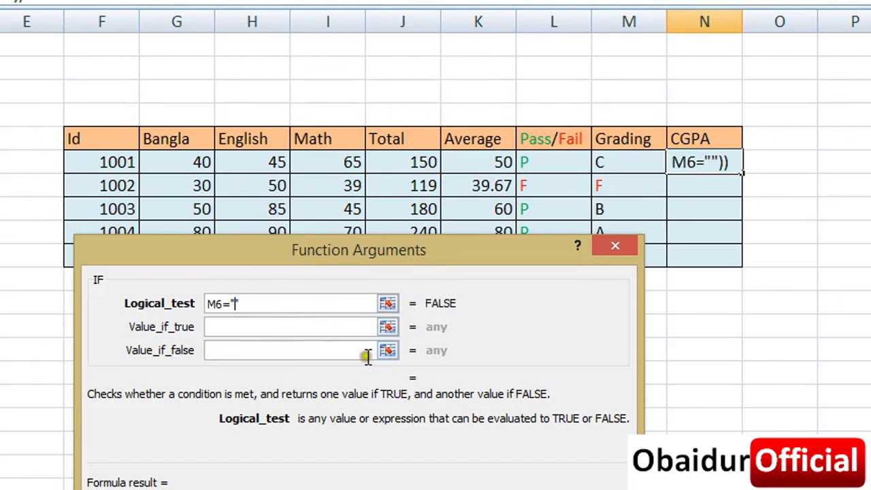
{"action": "type", "text": "B"}
{"action": "left_click", "coordinate": [284, 325]}
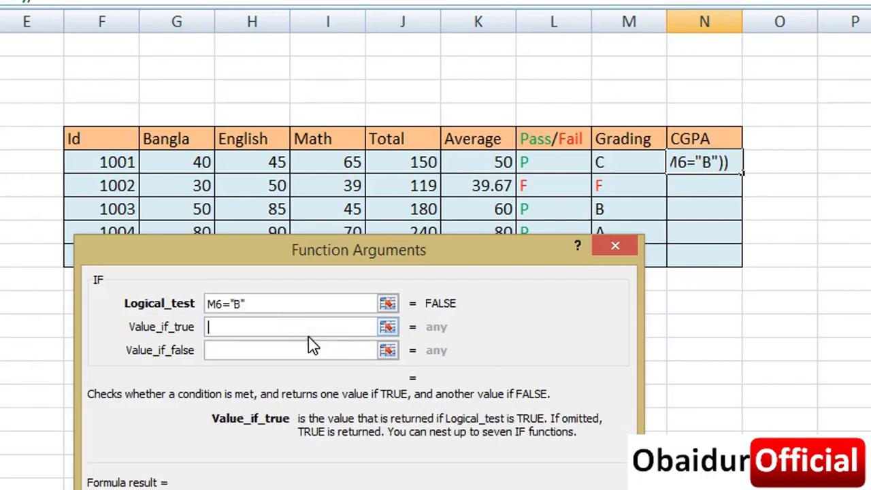
{"action": "type", "text": "2"}
{"action": "left_click", "coordinate": [279, 349]}
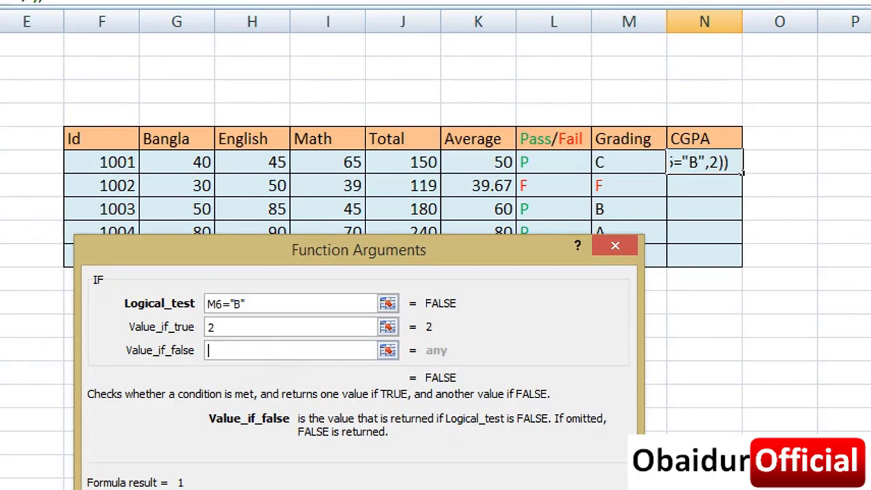
{"action": "left_click", "coordinate": [21, 1]}
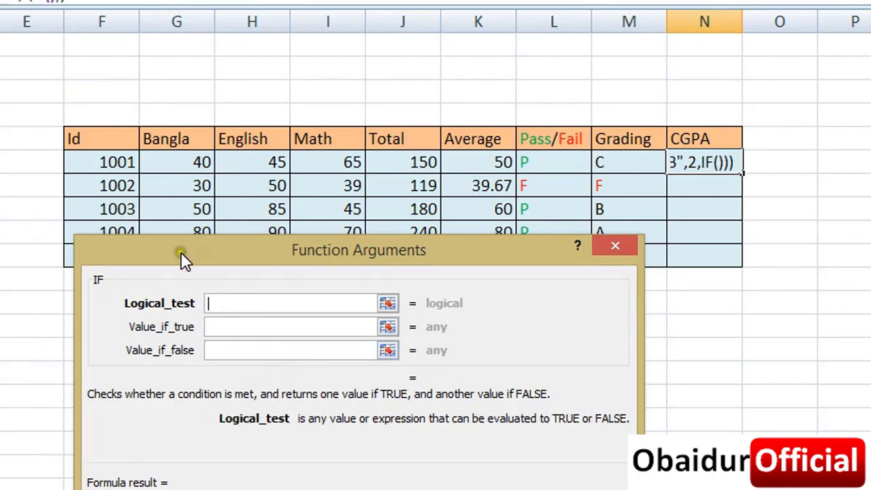
- Make the third IF return 3 for M6="A" and 0 otherwise, and confirm
{"action": "type", "text": "M6=\"C\""}
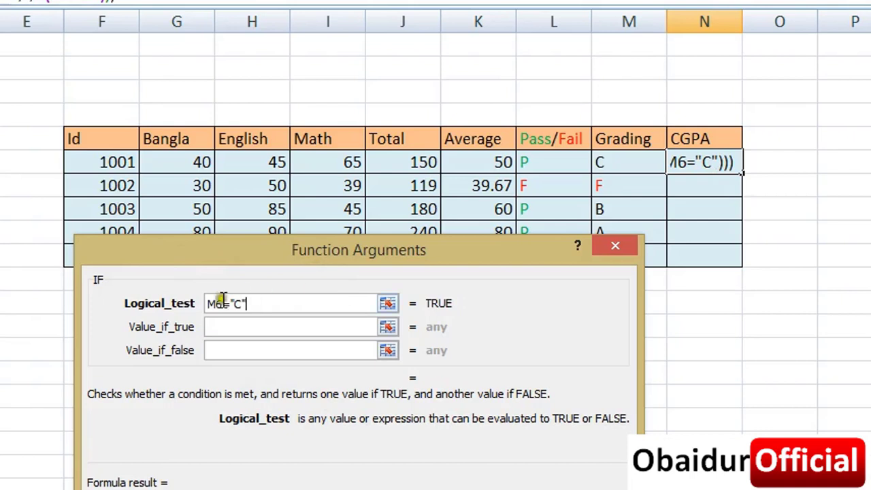
{"action": "key", "text": "BackSpace"}
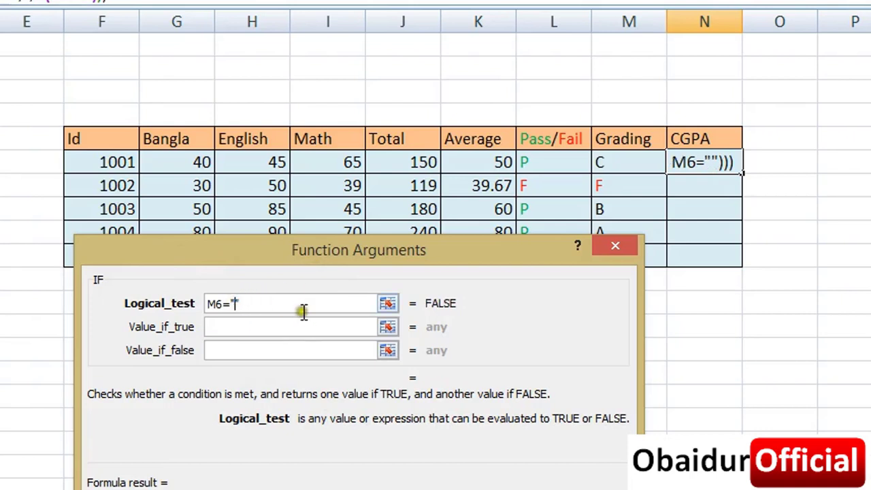
{"action": "type", "text": "A"}
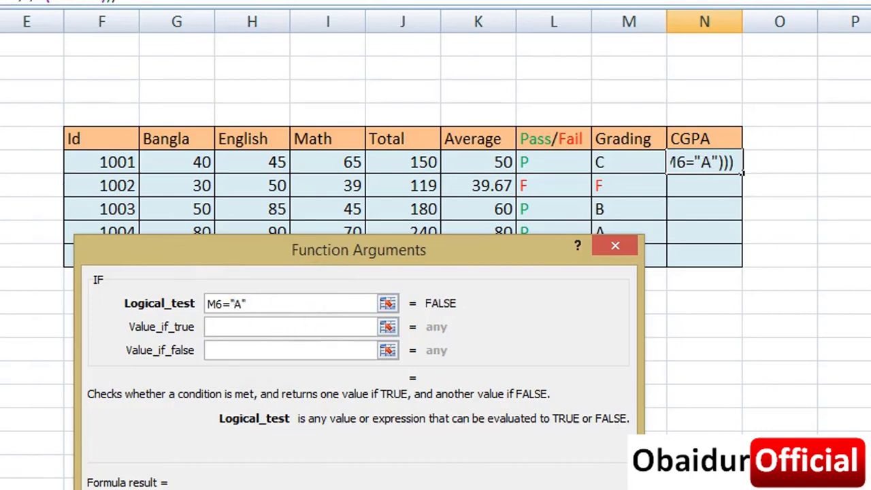
{"action": "left_click", "coordinate": [41, 441]}
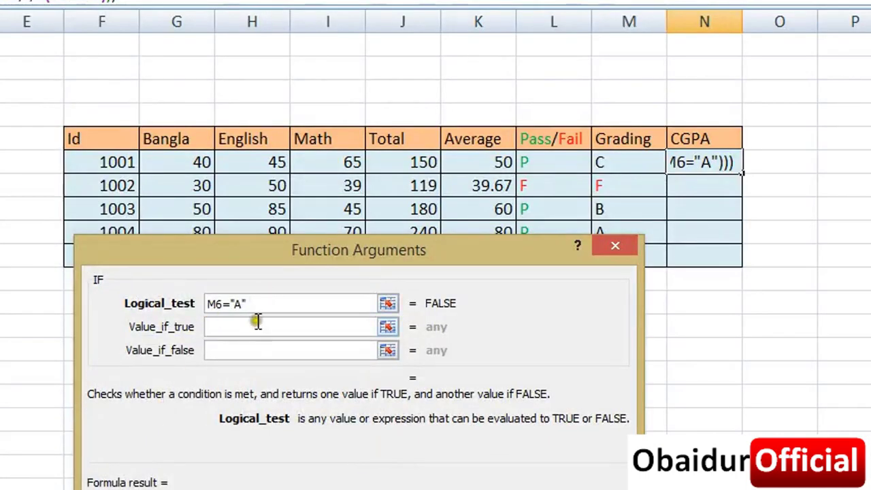
{"action": "left_click", "coordinate": [258, 326]}
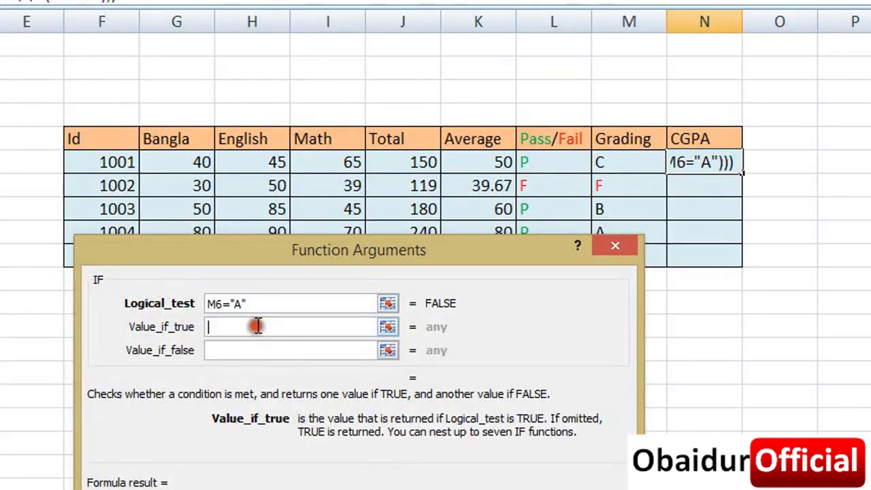
{"action": "type", "text": "3"}
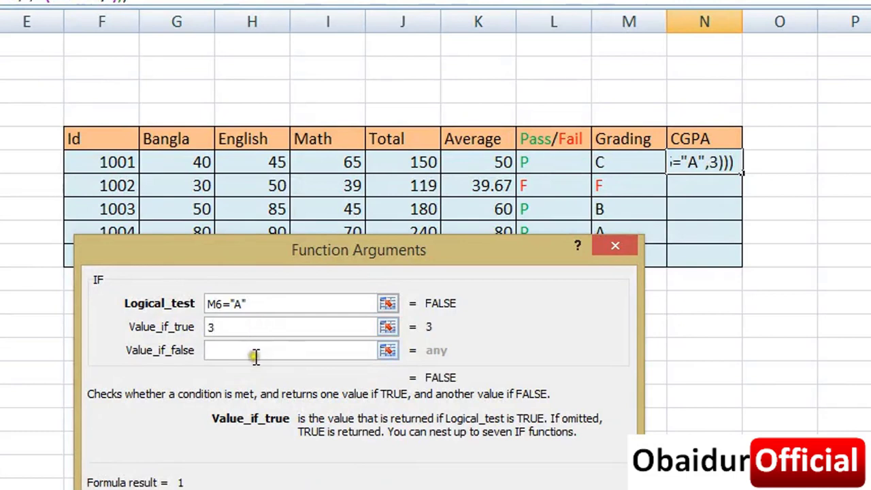
{"action": "left_click", "coordinate": [256, 355]}
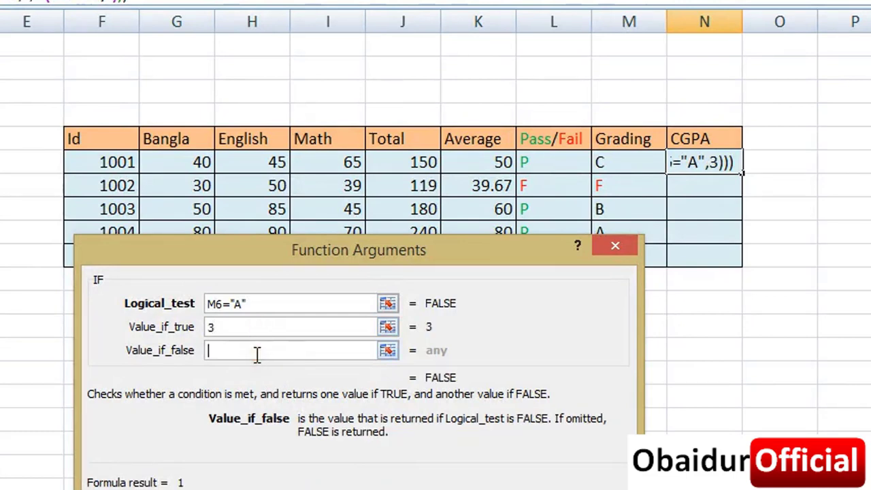
{"action": "type", "text": "0"}
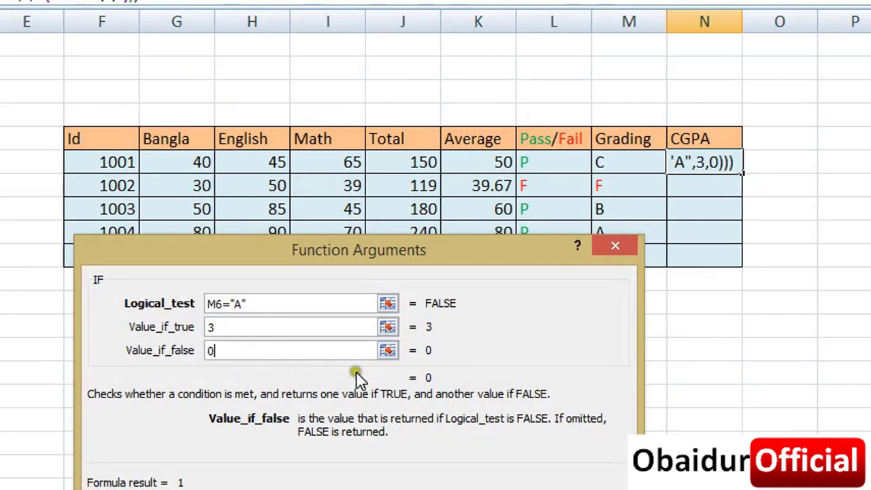
{"action": "left_click", "coordinate": [515, 482]}
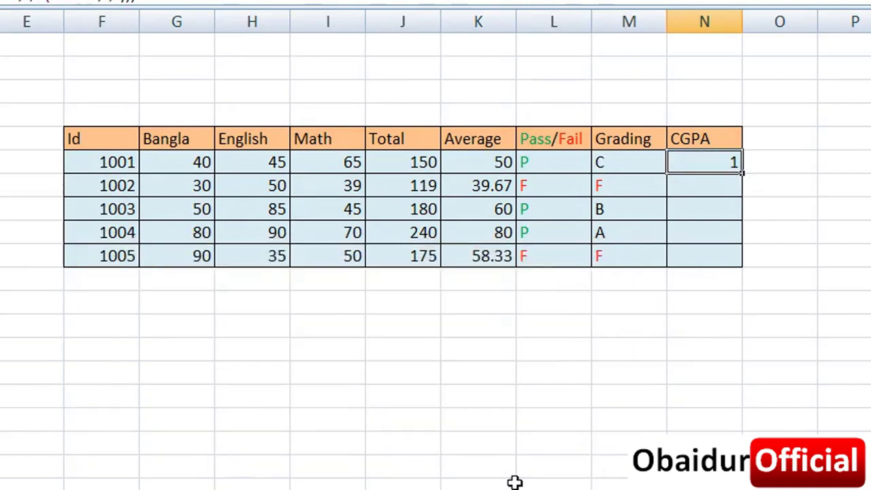
- Fill the N6 CGPA formula down to N10, giving 1, 0, 2, 3, 0
{"action": "double_click", "coordinate": [742, 174]}
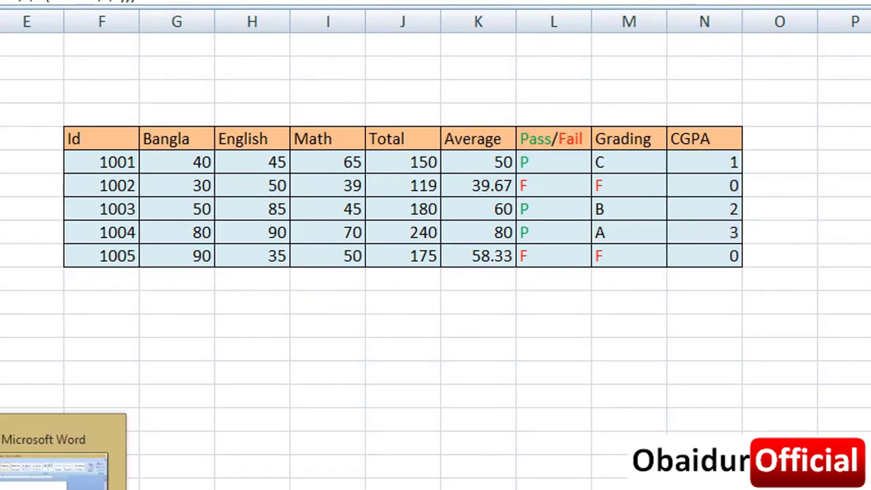
- Switch back to the grade-point list in Word
{"action": "left_click", "coordinate": [10, 452]}
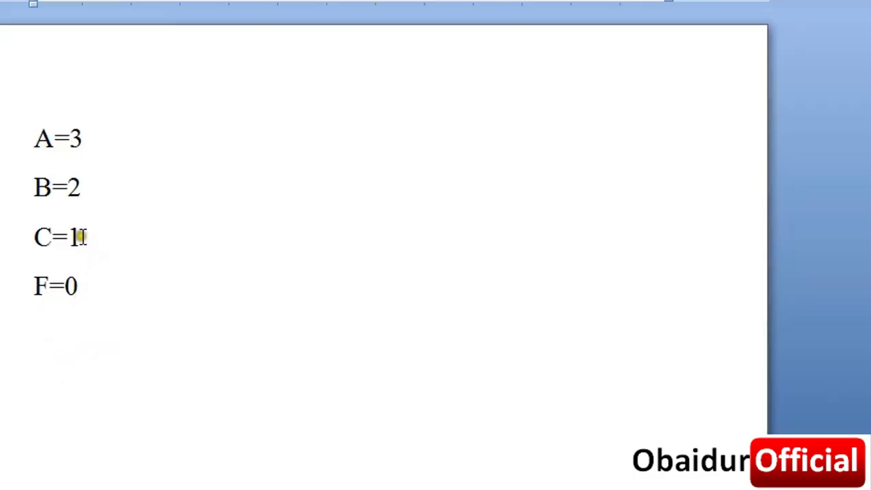